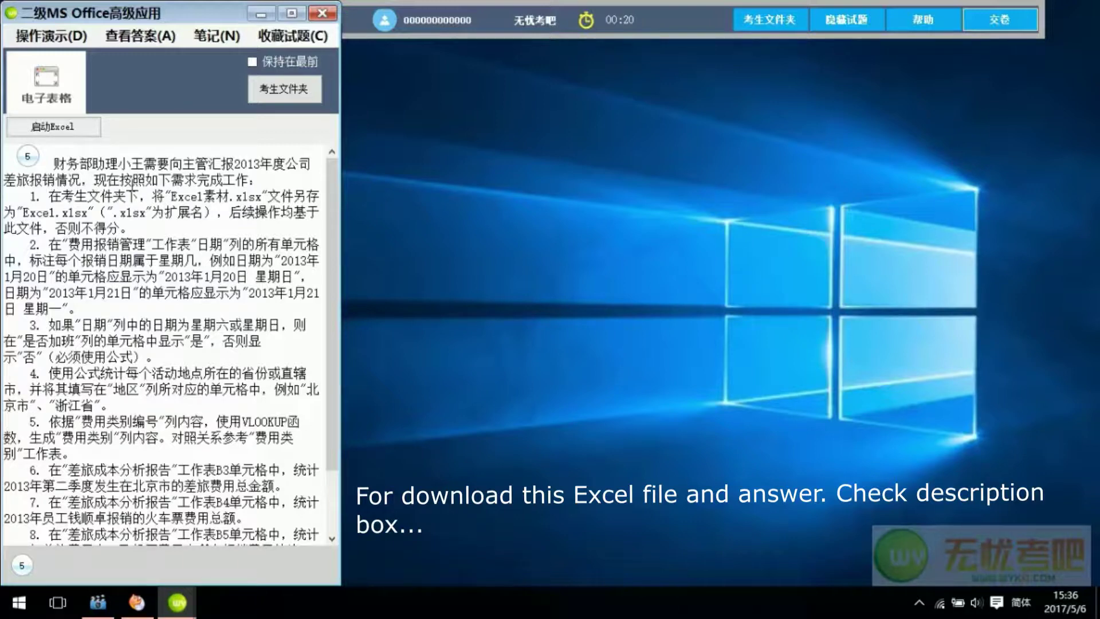
Open the Excel素材 workbook from the 考生文件夹 folder in Excel
{"action": "left_click", "coordinate": [277, 91]}
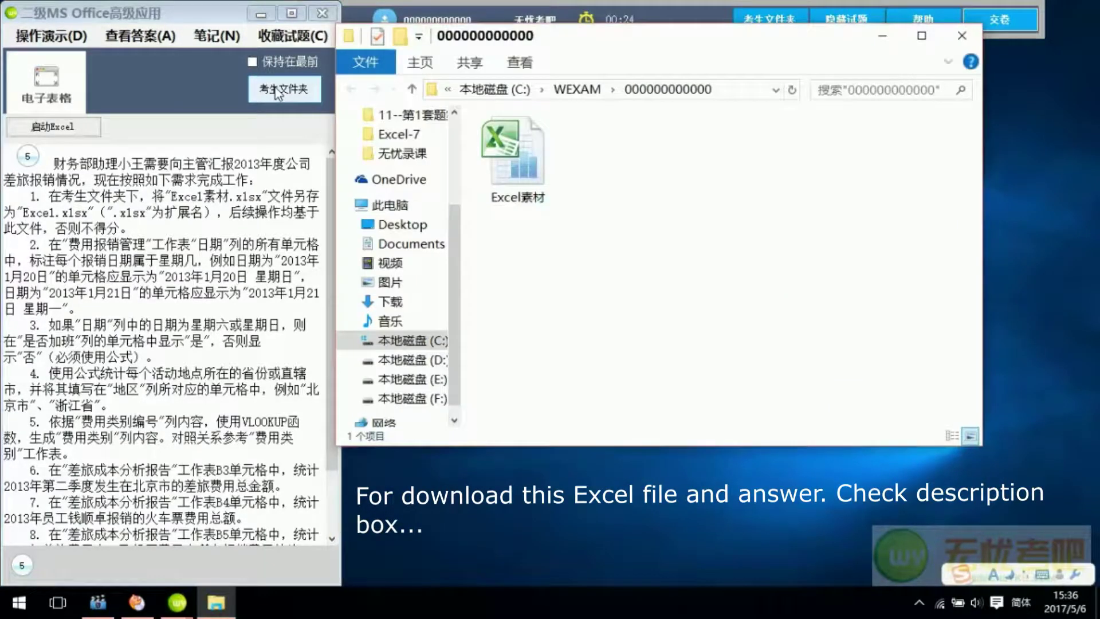
{"action": "double_click", "coordinate": [500, 138]}
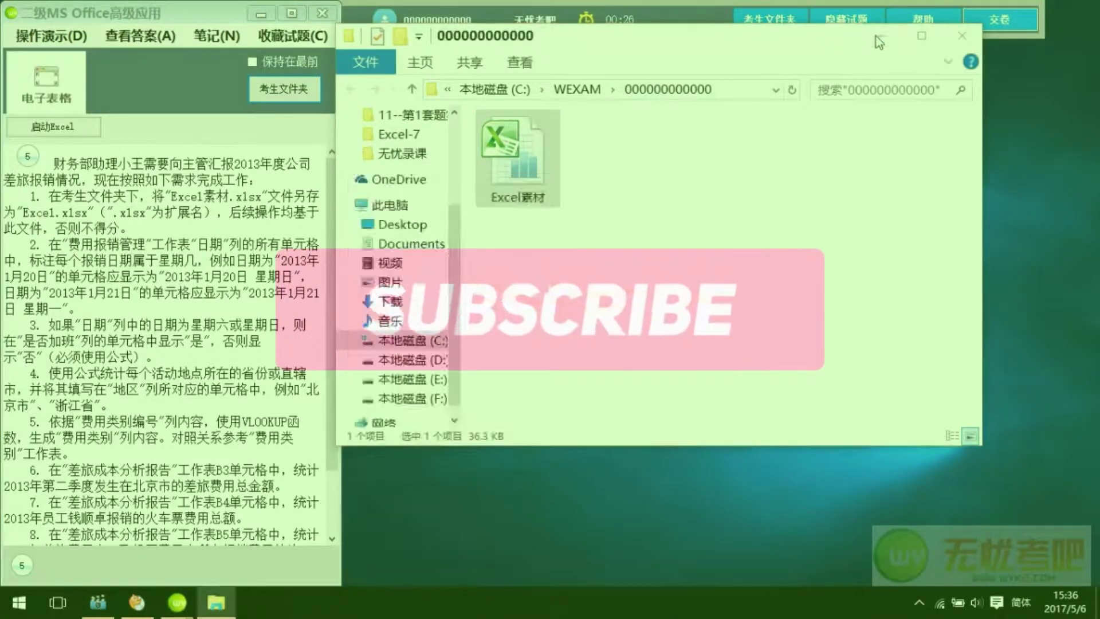
{"action": "left_click", "coordinate": [882, 35]}
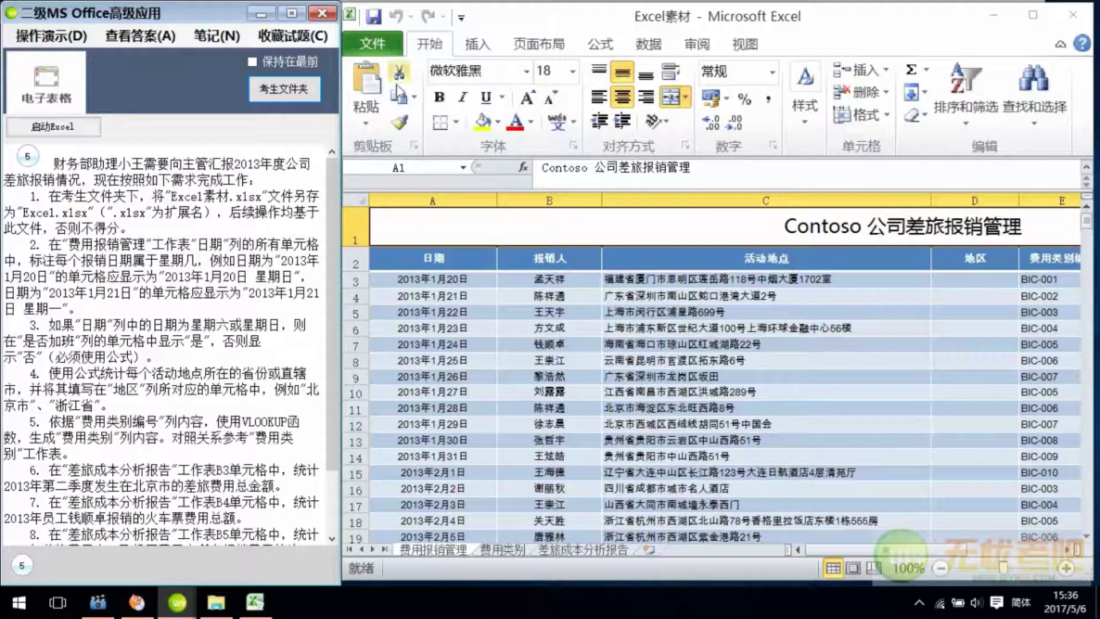
{"action": "left_click", "coordinate": [399, 52]}
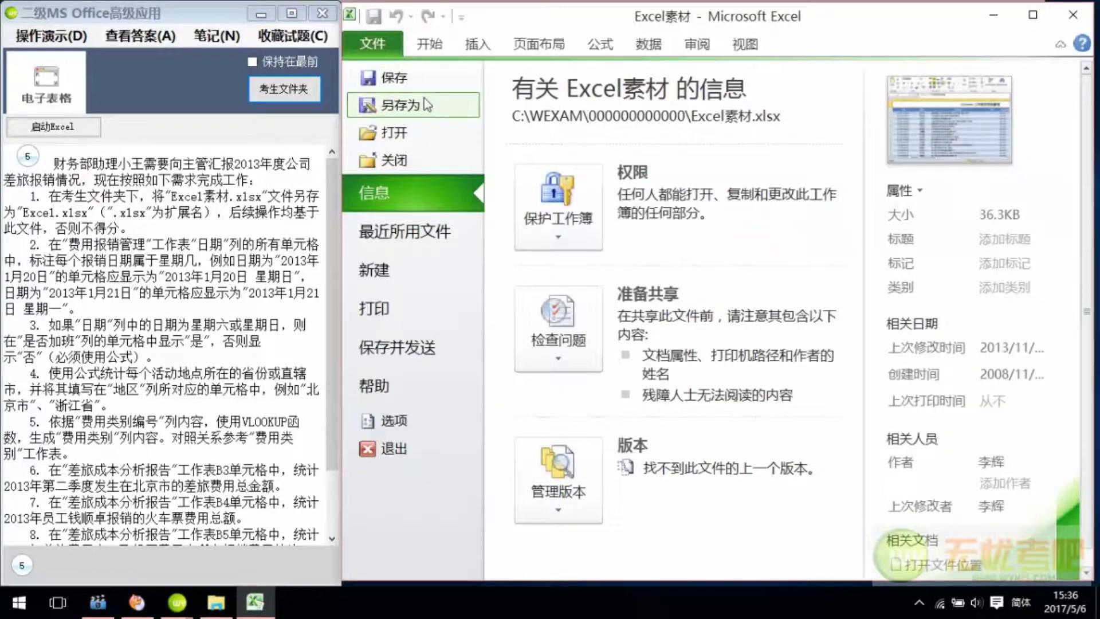
Save a copy of the workbook as Excel.xlsx in the same folder
{"action": "key", "text": "Escape"}
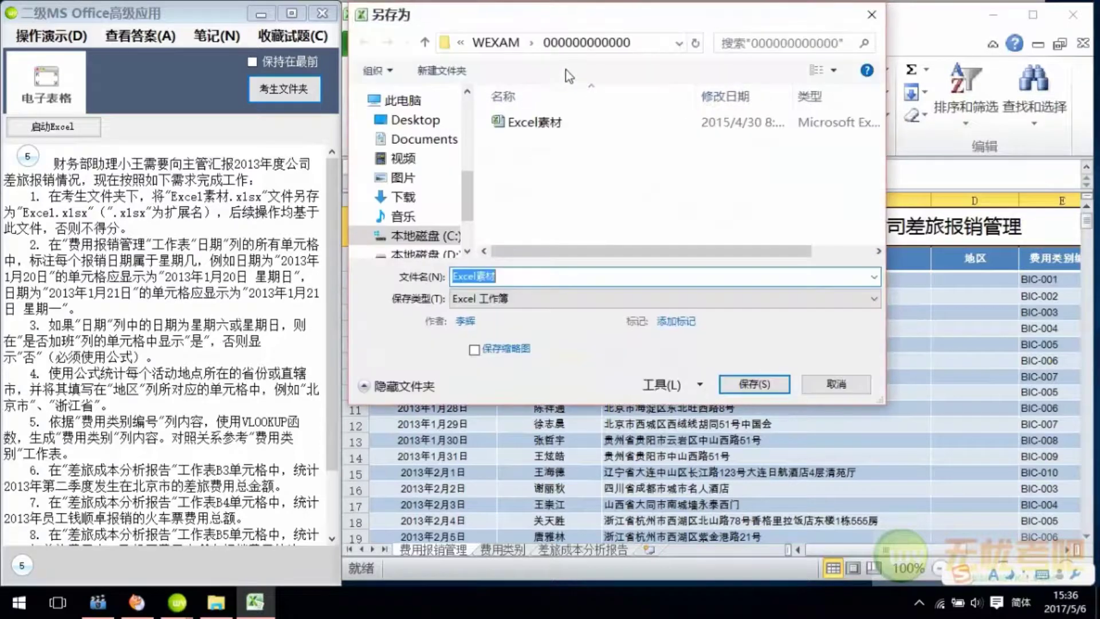
{"action": "left_click", "coordinate": [536, 275]}
{"action": "key", "text": "BackSpace"}
{"action": "key", "text": "BackSpace"}
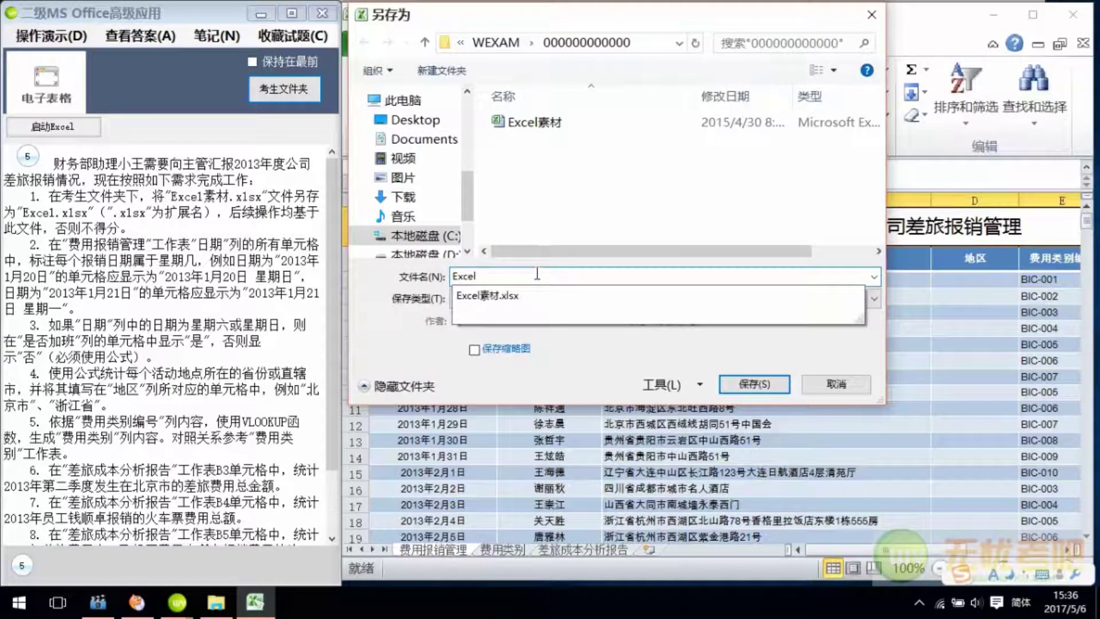
{"action": "left_click", "coordinate": [729, 389]}
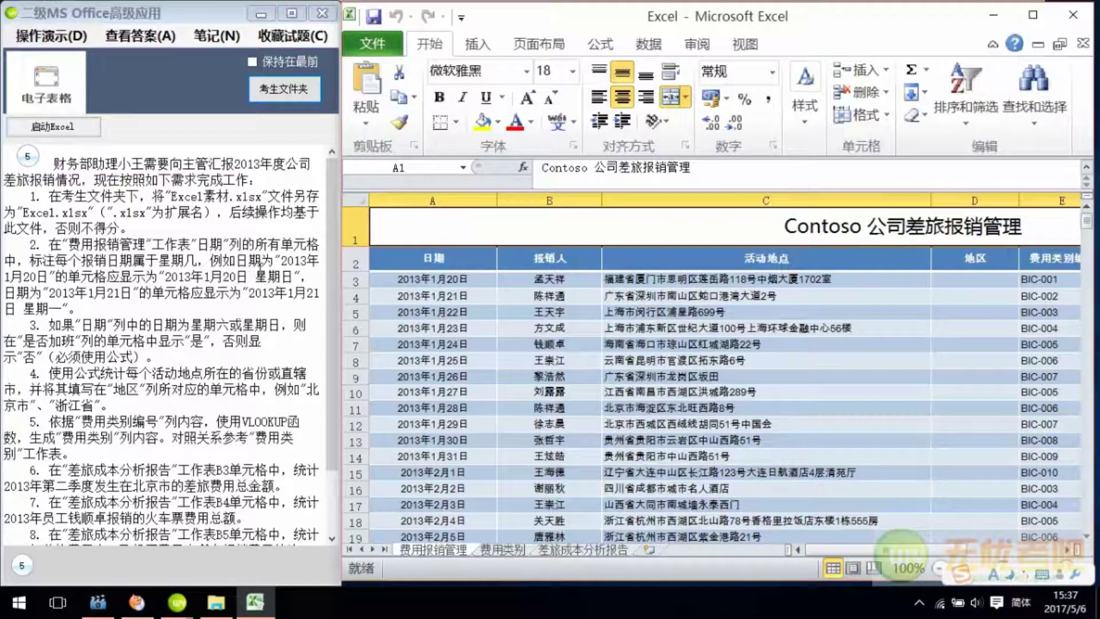
Format dates A3:A401 with custom code yyyy"年"m"月"d"日" aaaa to add weekdays
{"action": "left_click", "coordinate": [423, 278]}
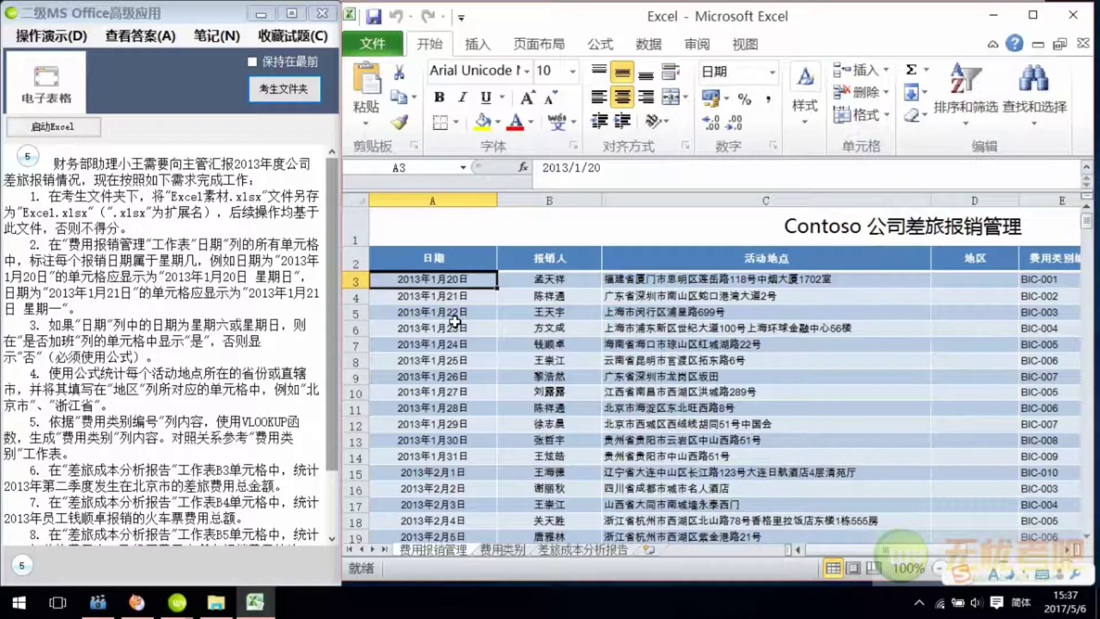
{"action": "key", "text": "ctrl+shift+Down"}
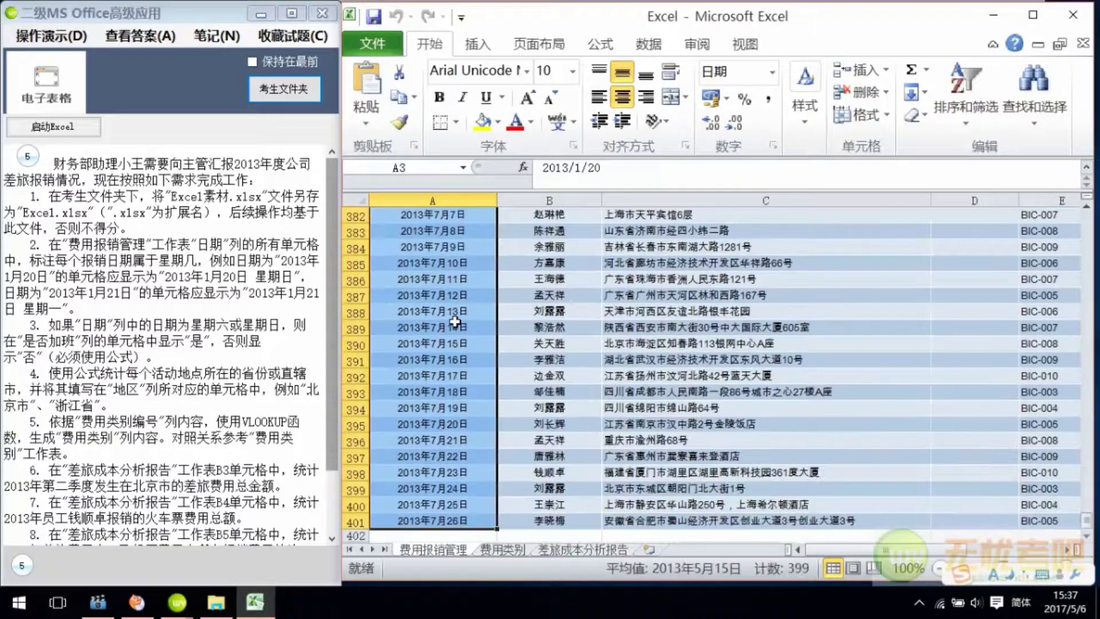
{"action": "scroll", "coordinate": [479, 346], "scroll_direction": "down", "scroll_amount": 1}
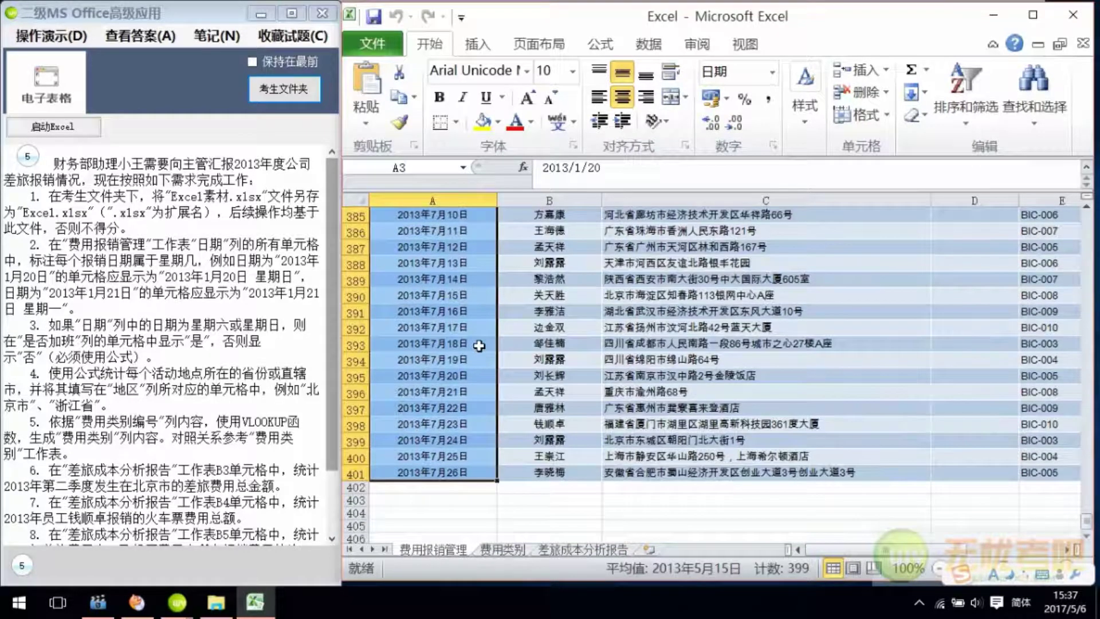
{"action": "left_click", "coordinate": [772, 145]}
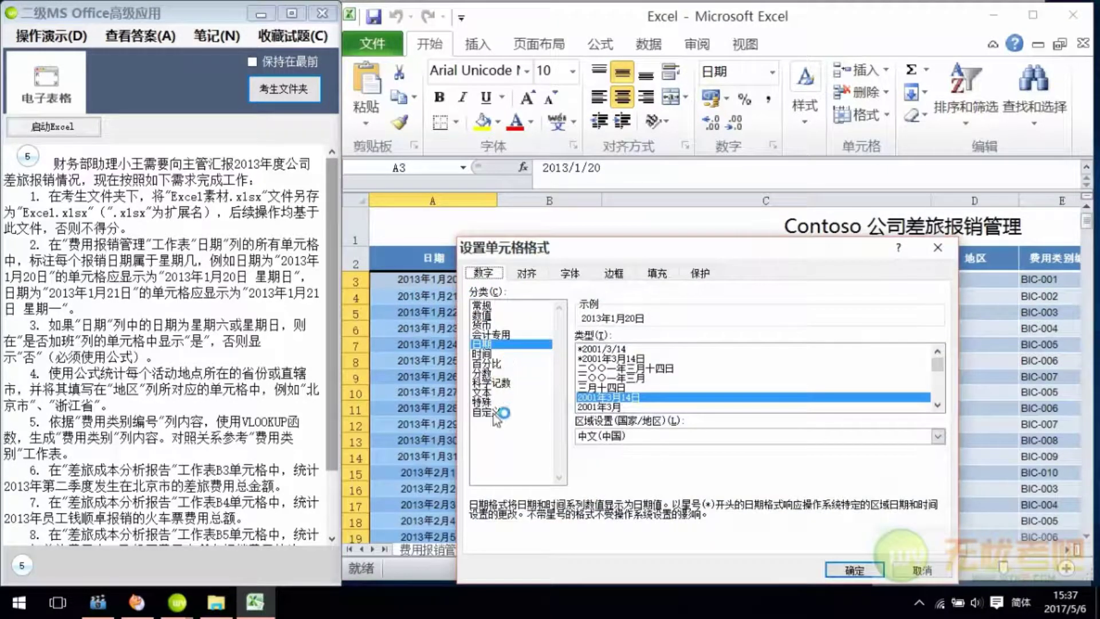
{"action": "left_click", "coordinate": [493, 413]}
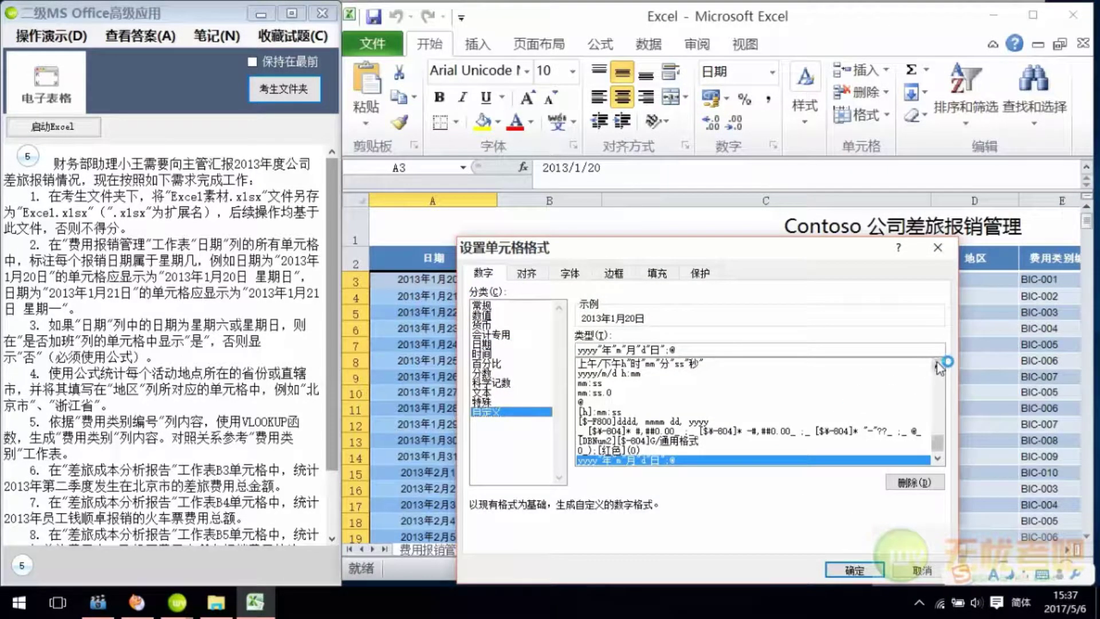
{"action": "left_click", "coordinate": [936, 363]}
{"action": "left_click", "coordinate": [937, 362]}
{"action": "left_click", "coordinate": [937, 363]}
{"action": "left_click", "coordinate": [937, 362]}
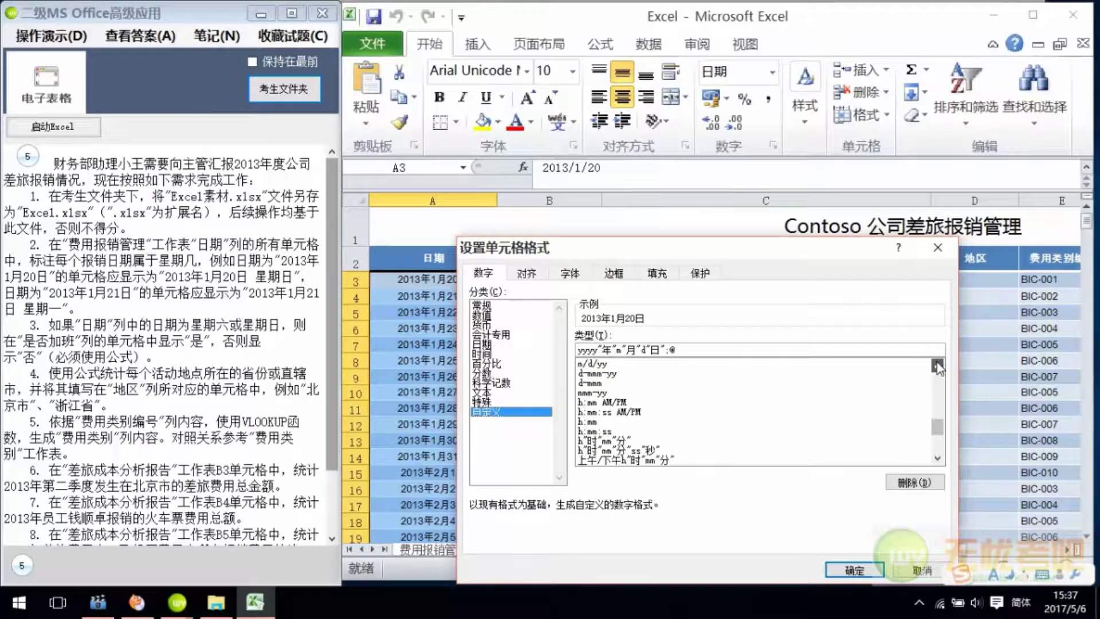
{"action": "left_click", "coordinate": [937, 364]}
{"action": "left_click", "coordinate": [682, 412]}
{"action": "left_click", "coordinate": [683, 349]}
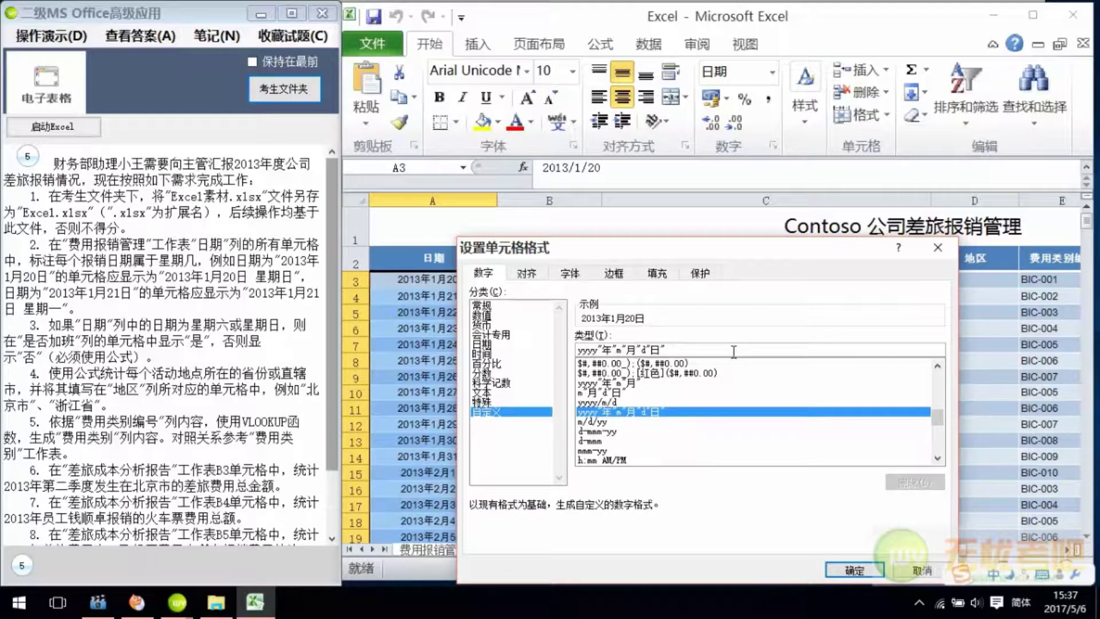
{"action": "type", "text": "aaaa"}
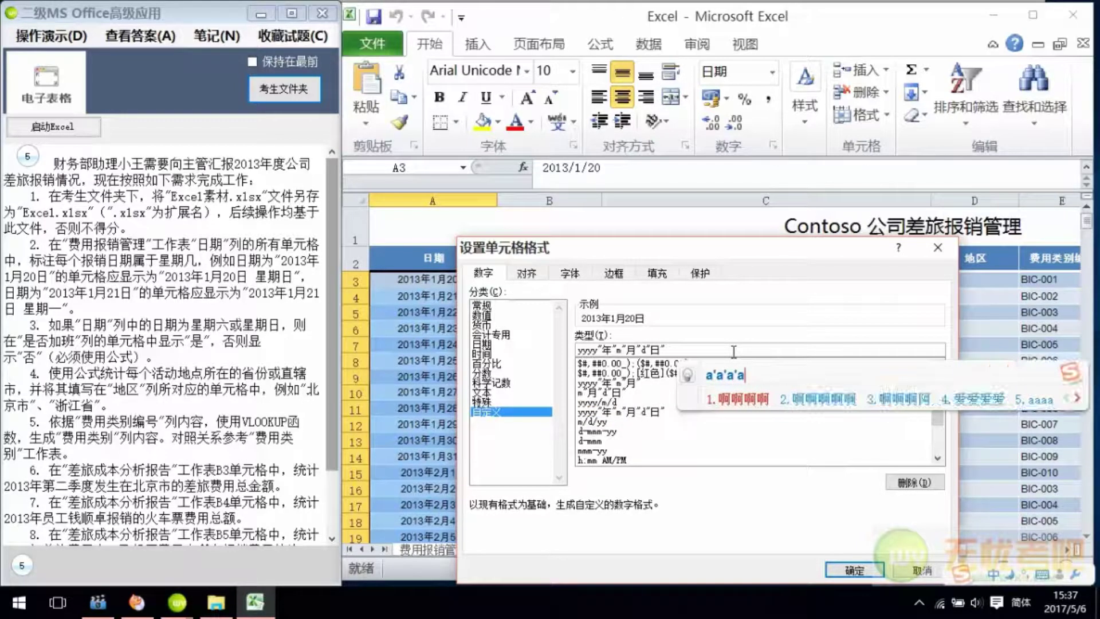
{"action": "key", "text": "Return"}
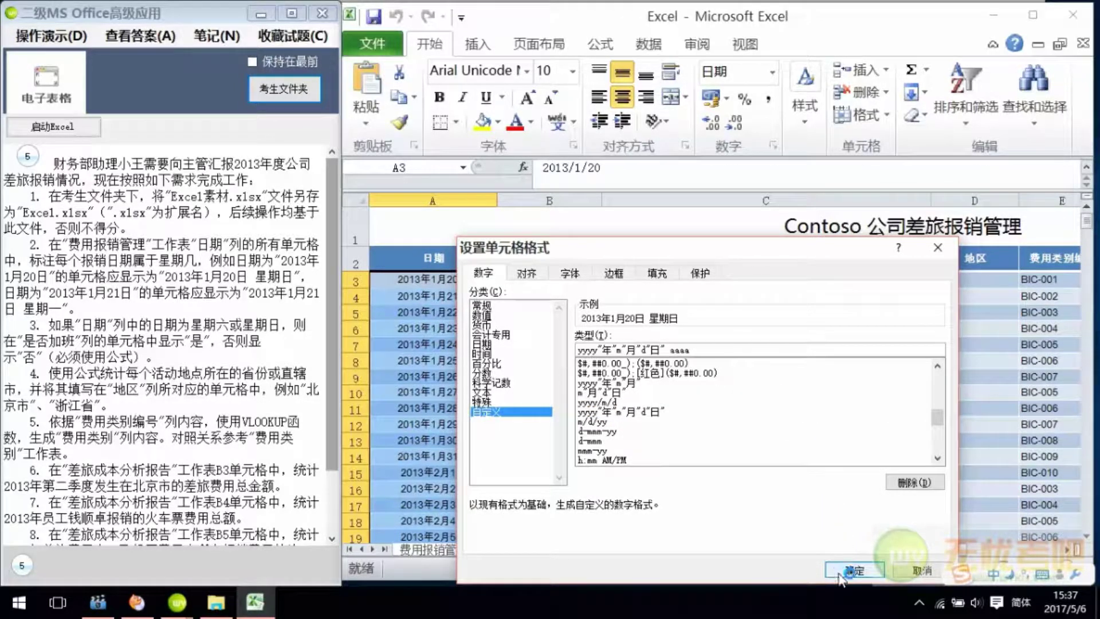
{"action": "left_click", "coordinate": [846, 571]}
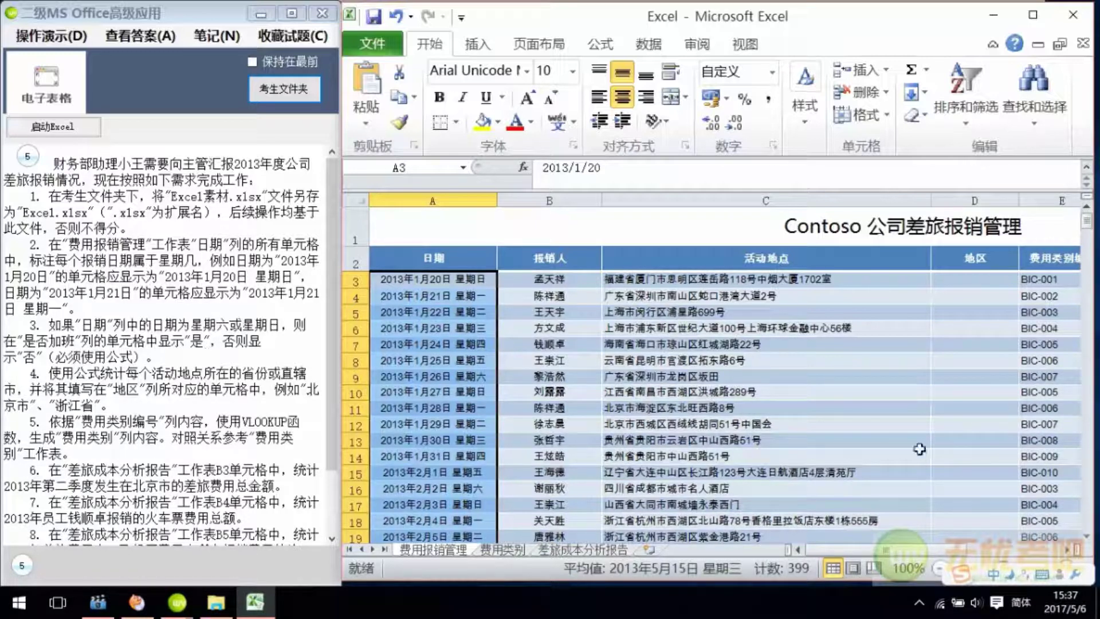
{"action": "left_click_drag", "start_coordinate": [866, 551], "coordinate": [905, 555]}
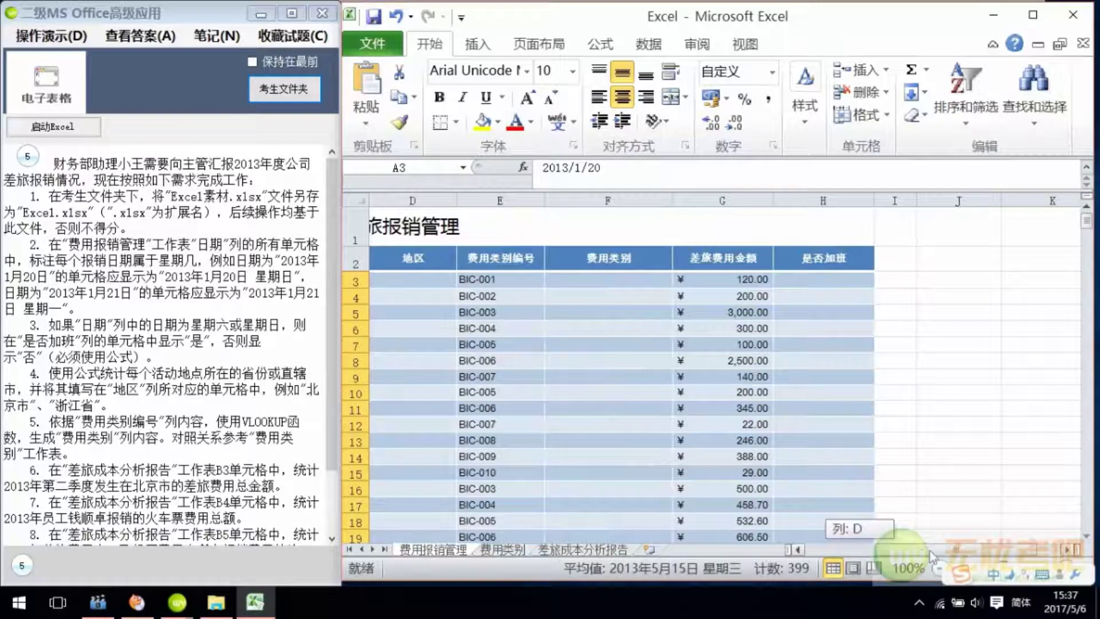
Enter =WEEKDAY(A3,2) in H3, giving 7 for the Sunday date
{"action": "left_click", "coordinate": [848, 279]}
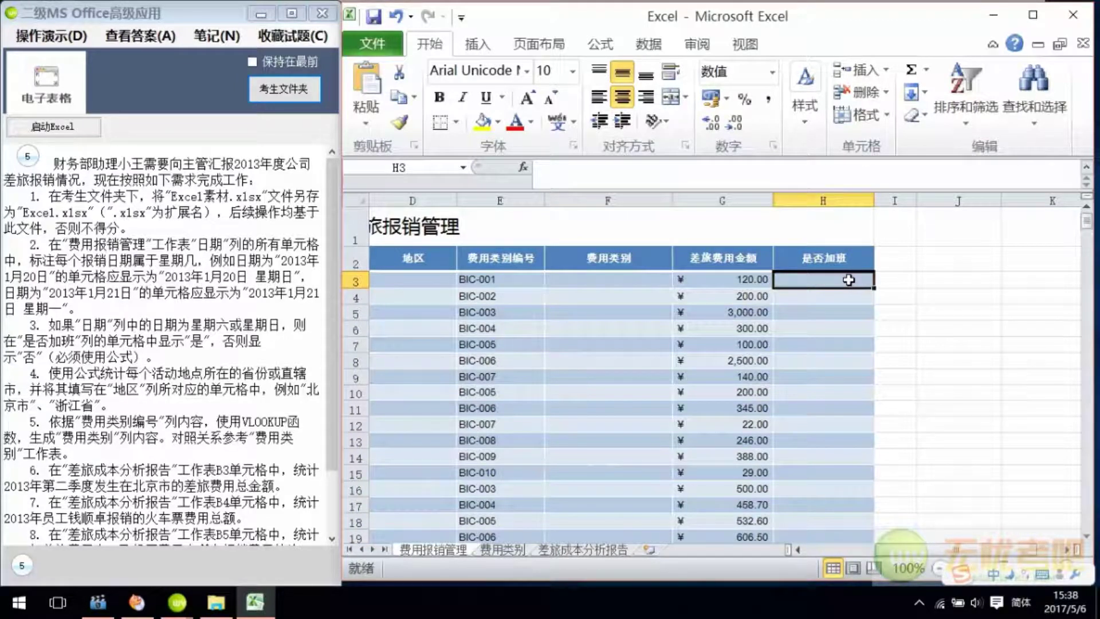
{"action": "type", "text": "="}
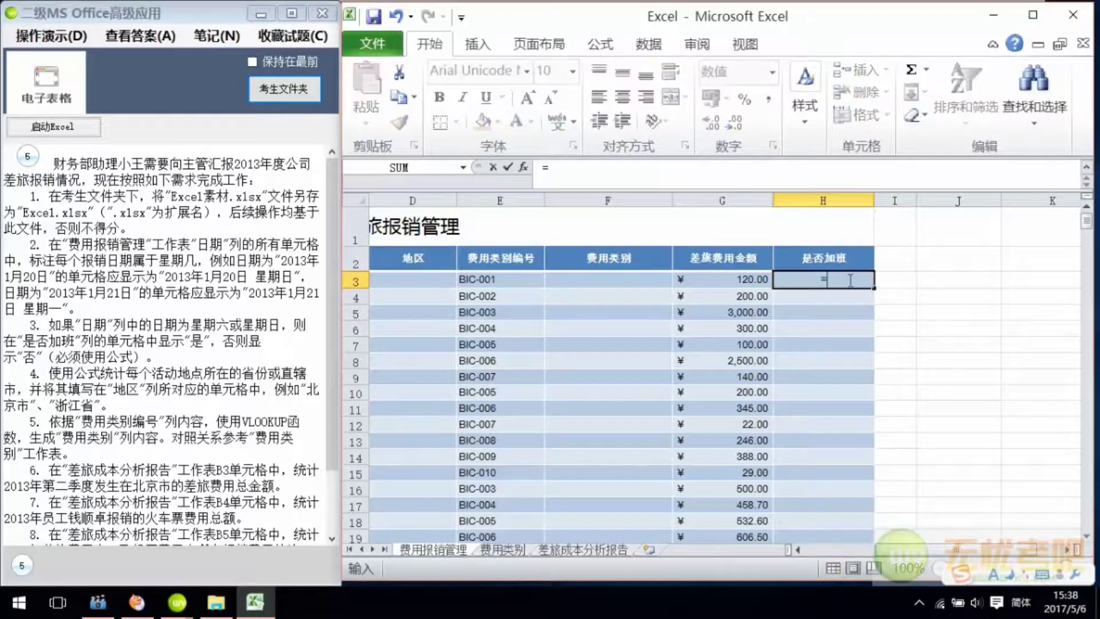
{"action": "type", "text": "WE"}
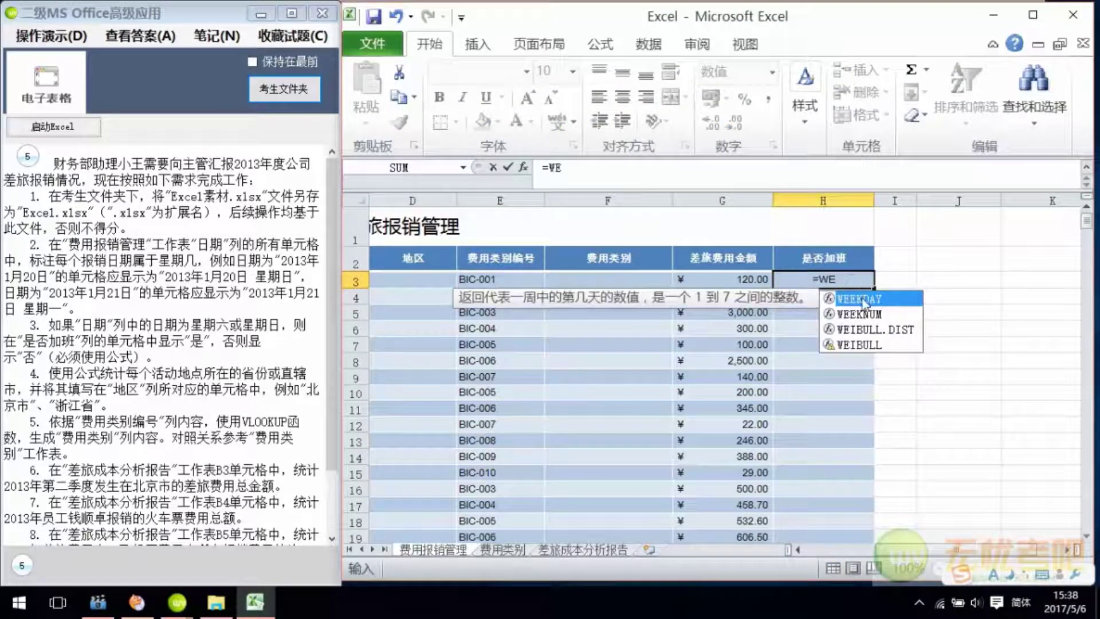
{"action": "double_click", "coordinate": [862, 299]}
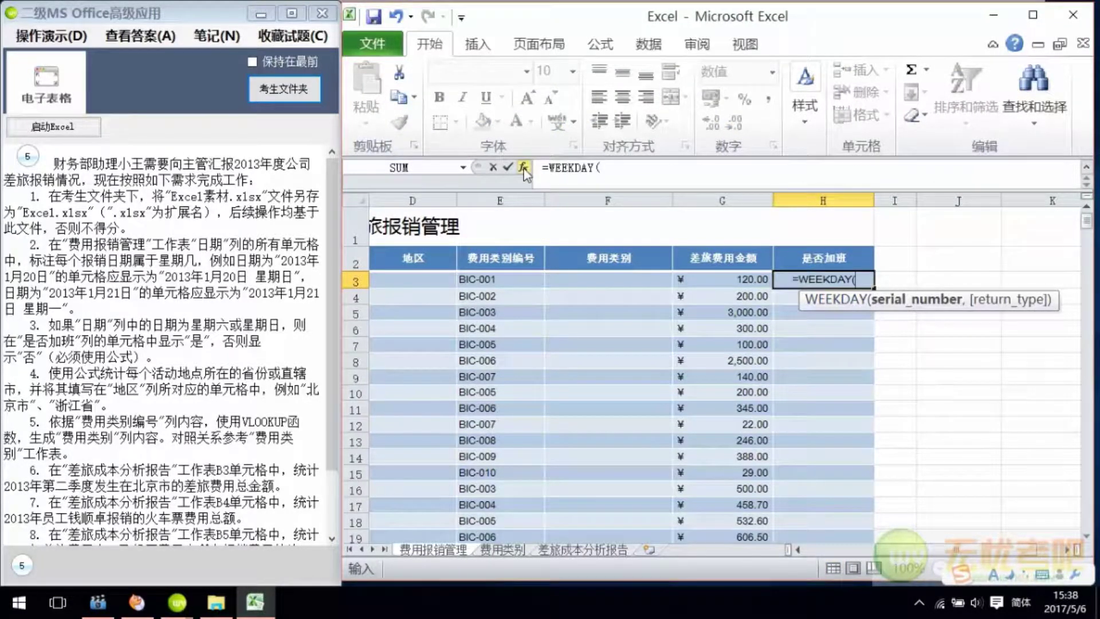
{"action": "left_click", "coordinate": [523, 167]}
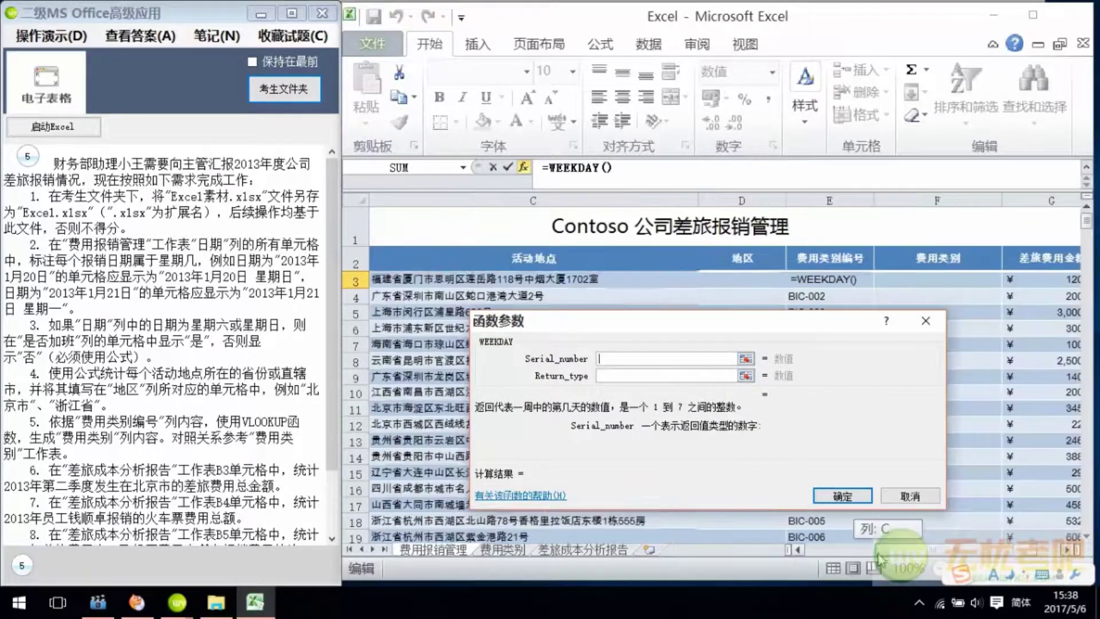
{"action": "left_click", "coordinate": [821, 548]}
{"action": "left_click", "coordinate": [413, 278]}
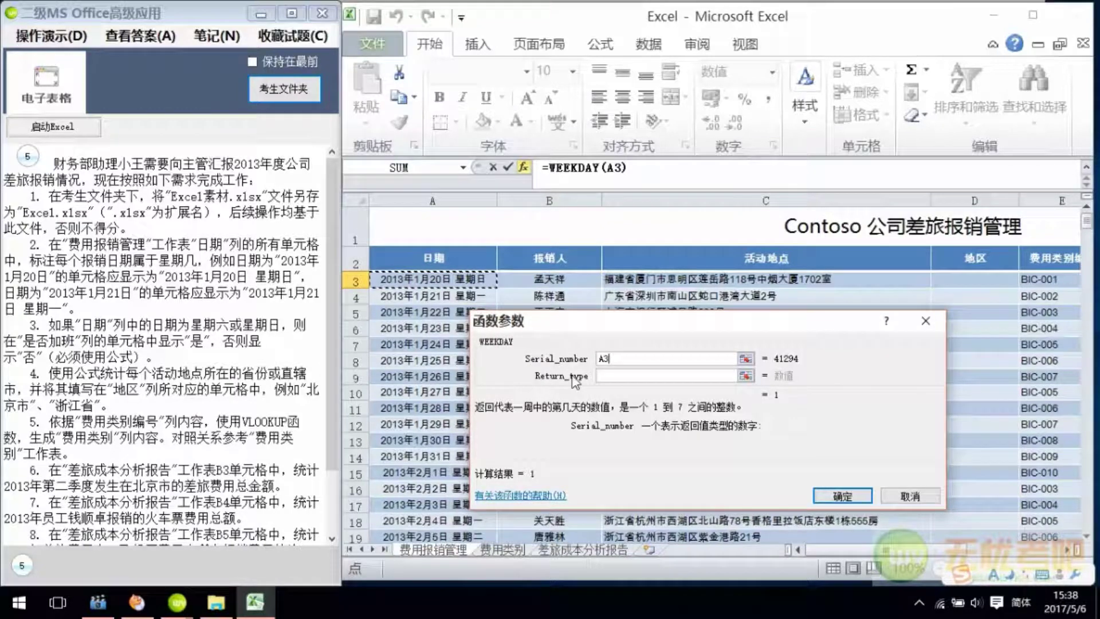
{"action": "left_click", "coordinate": [610, 376]}
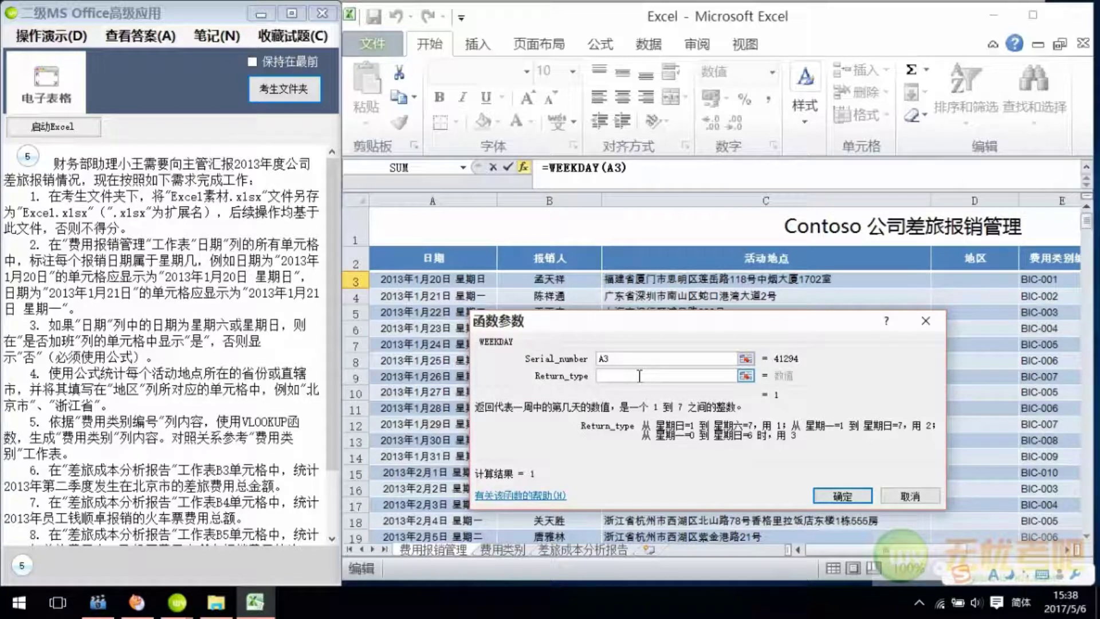
{"action": "left_click", "coordinate": [639, 376]}
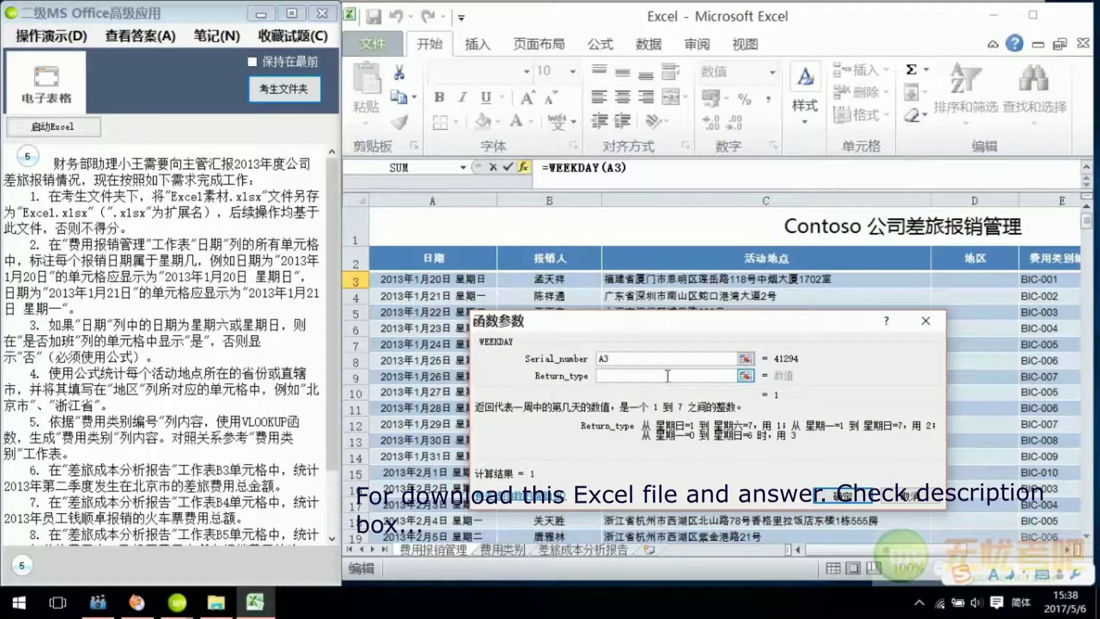
{"action": "type", "text": "2"}
{"action": "left_click", "coordinate": [829, 492]}
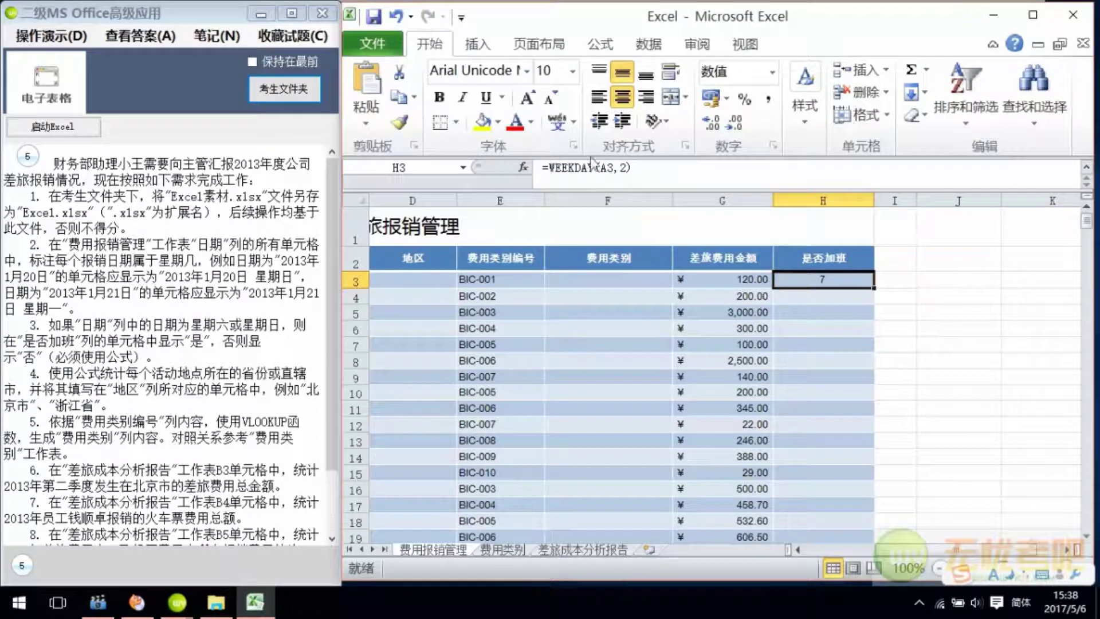
{"action": "left_click", "coordinate": [549, 167]}
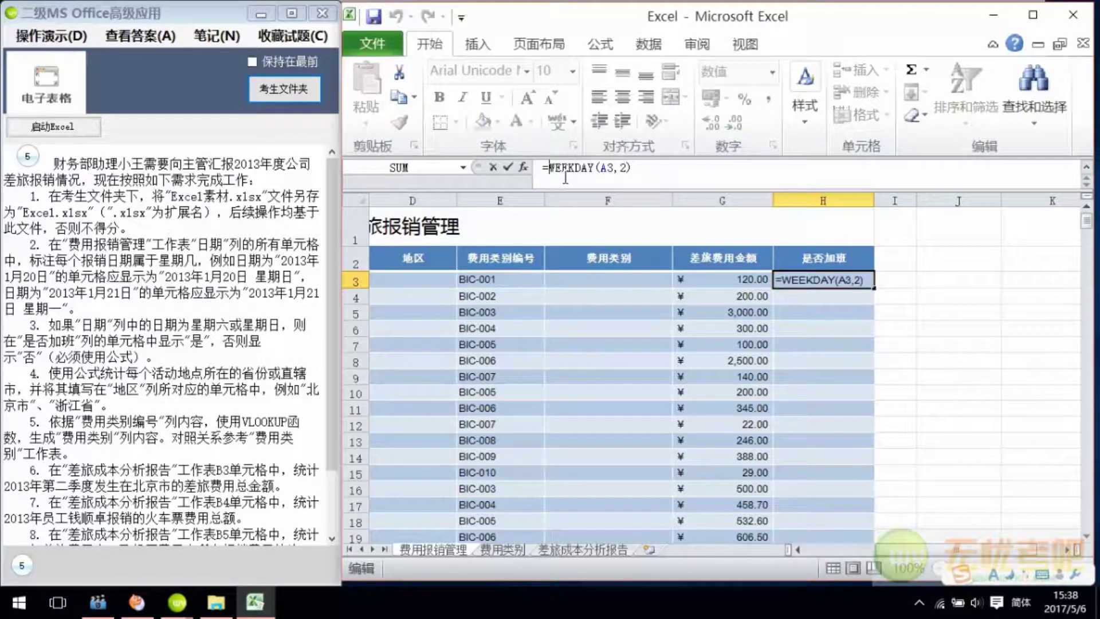
Change H3 to =IF(WEEKDAY(A3,2)>5,"是","否") and fill it down the 是否加班 column
{"action": "type", "text": "I"}
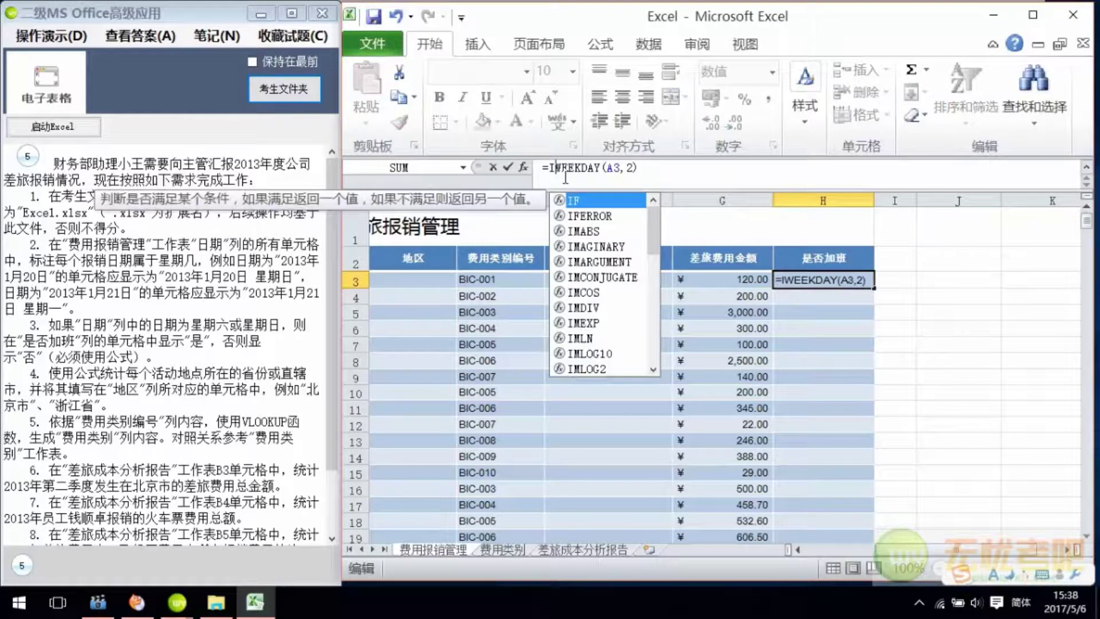
{"action": "type", "text": "F("}
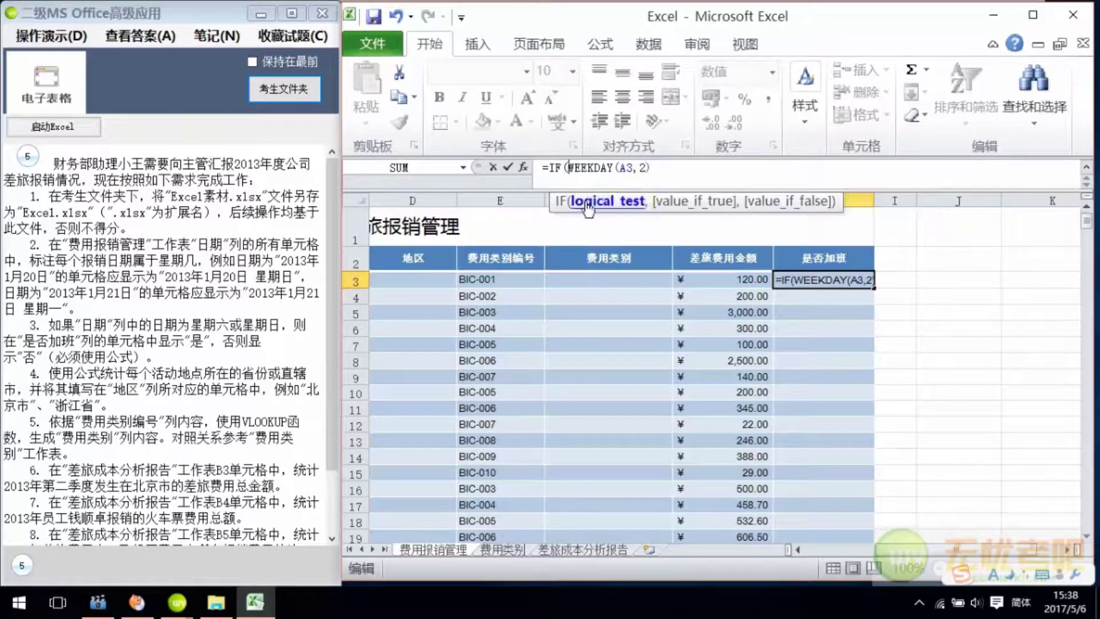
{"action": "left_click", "coordinate": [522, 167]}
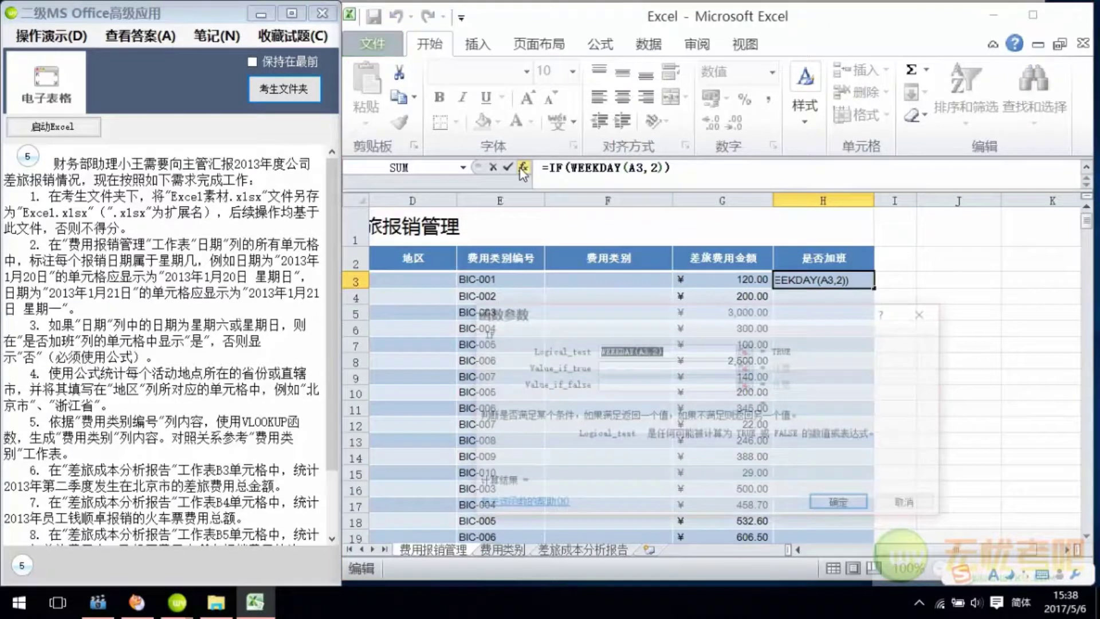
{"action": "left_click", "coordinate": [678, 352]}
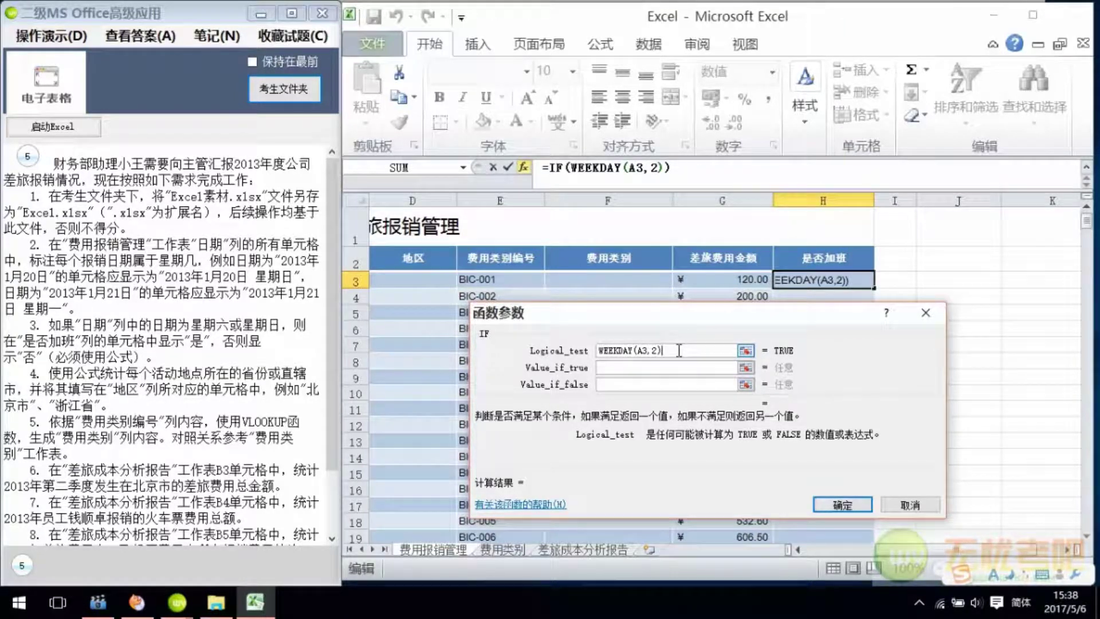
{"action": "type", "text": ">5"}
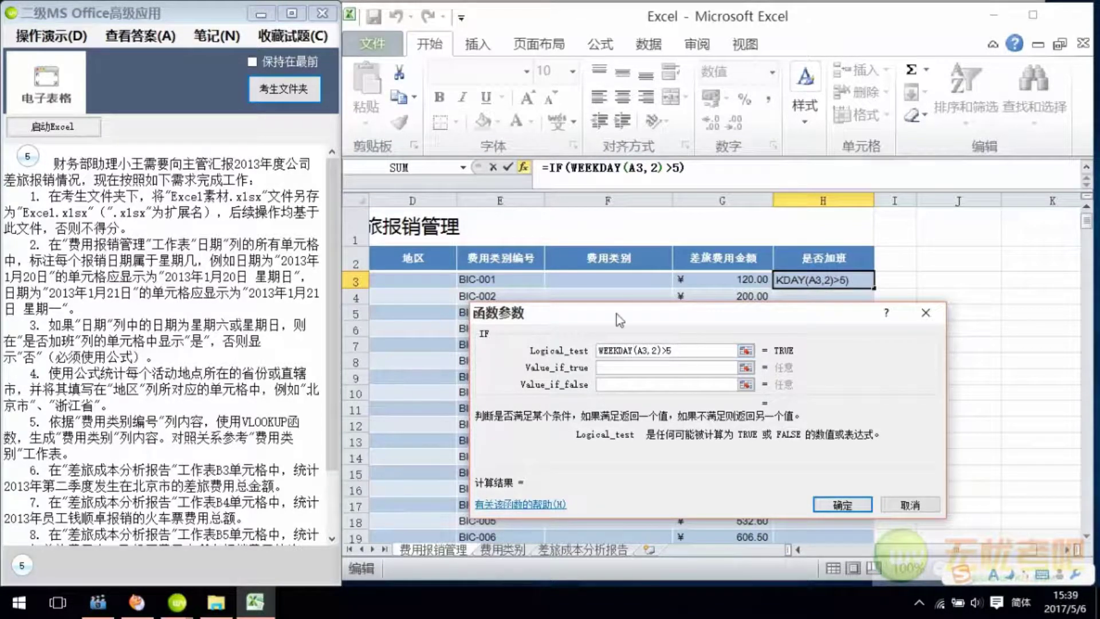
{"action": "left_click", "coordinate": [683, 366]}
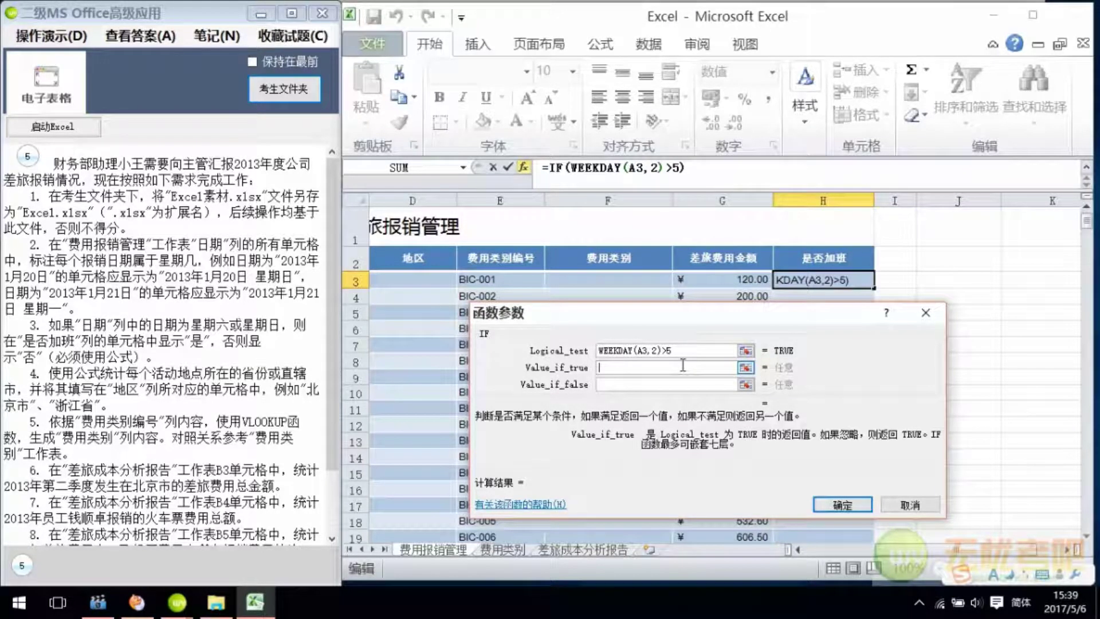
{"action": "key", "text": "shift"}
{"action": "type", "text": "是"}
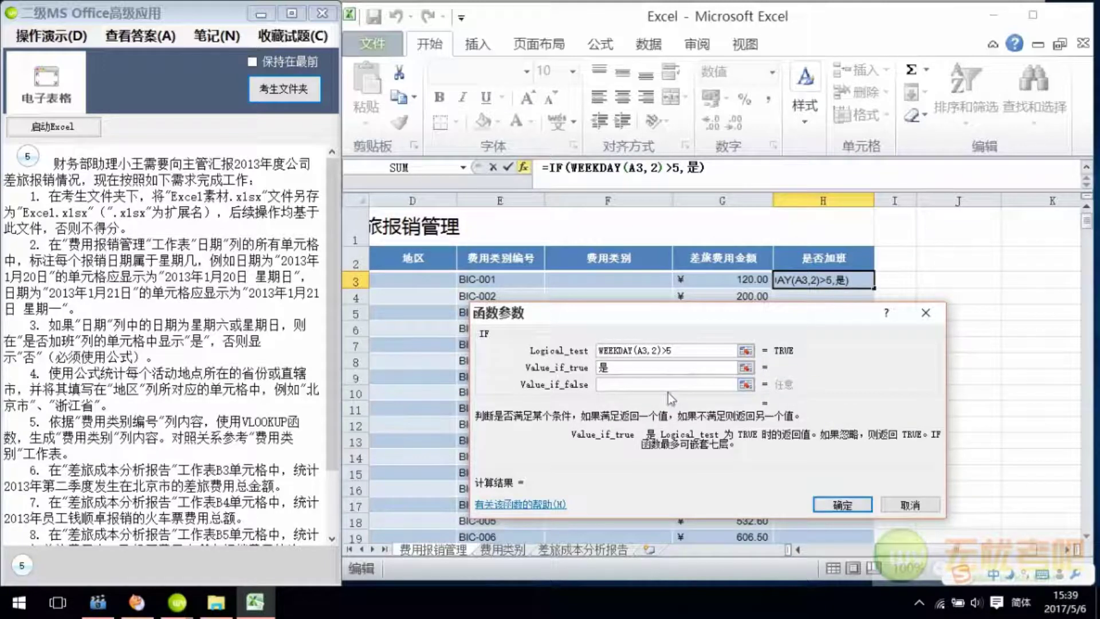
{"action": "left_click", "coordinate": [662, 384]}
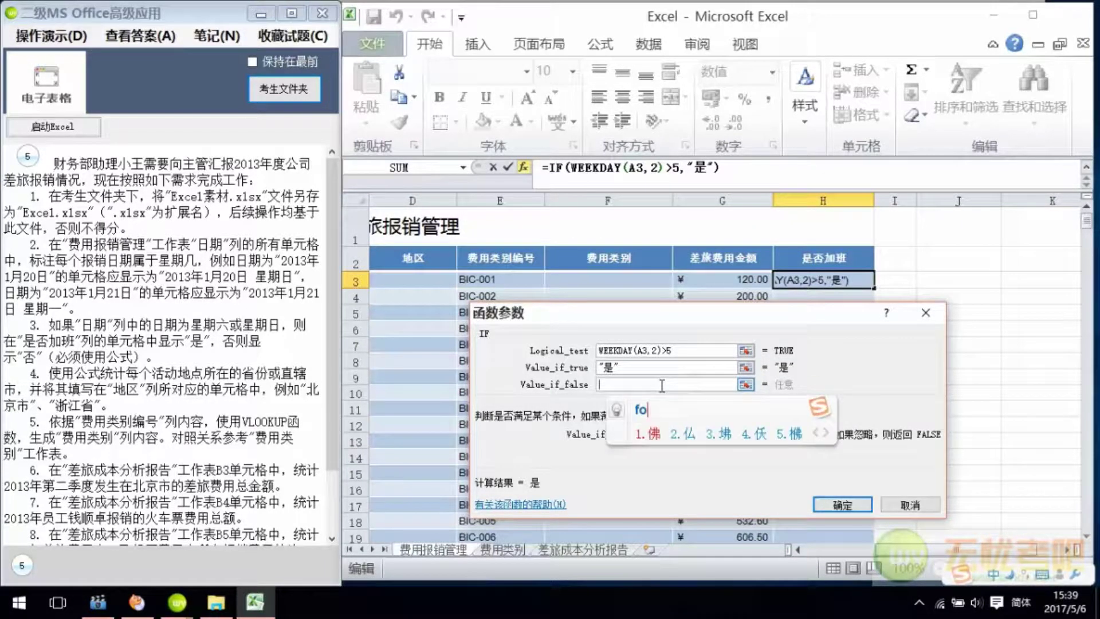
{"action": "type", "text": "否"}
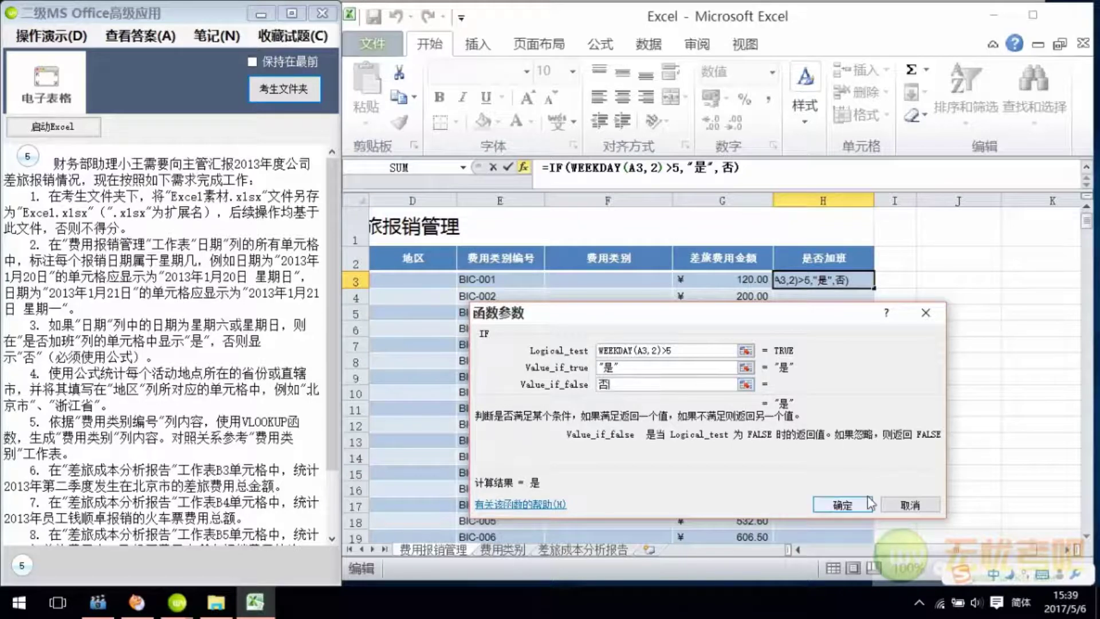
{"action": "left_click", "coordinate": [842, 504]}
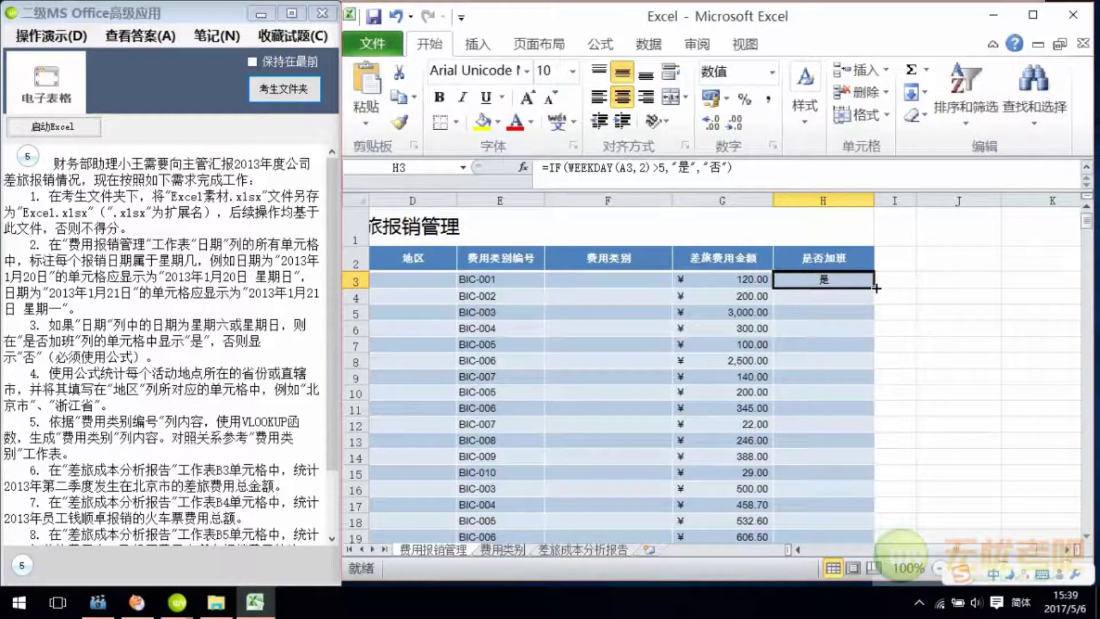
{"action": "double_click", "coordinate": [875, 289]}
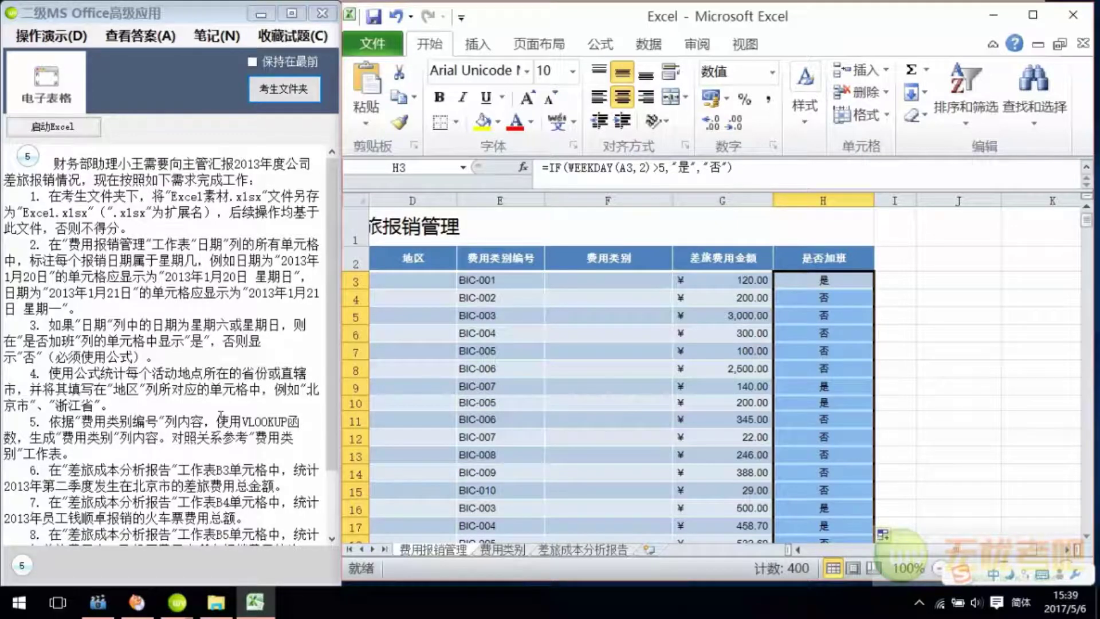
Scroll back left and select cell D3 in the 地区 column
{"action": "left_click_drag", "start_coordinate": [898, 551], "coordinate": [830, 551]}
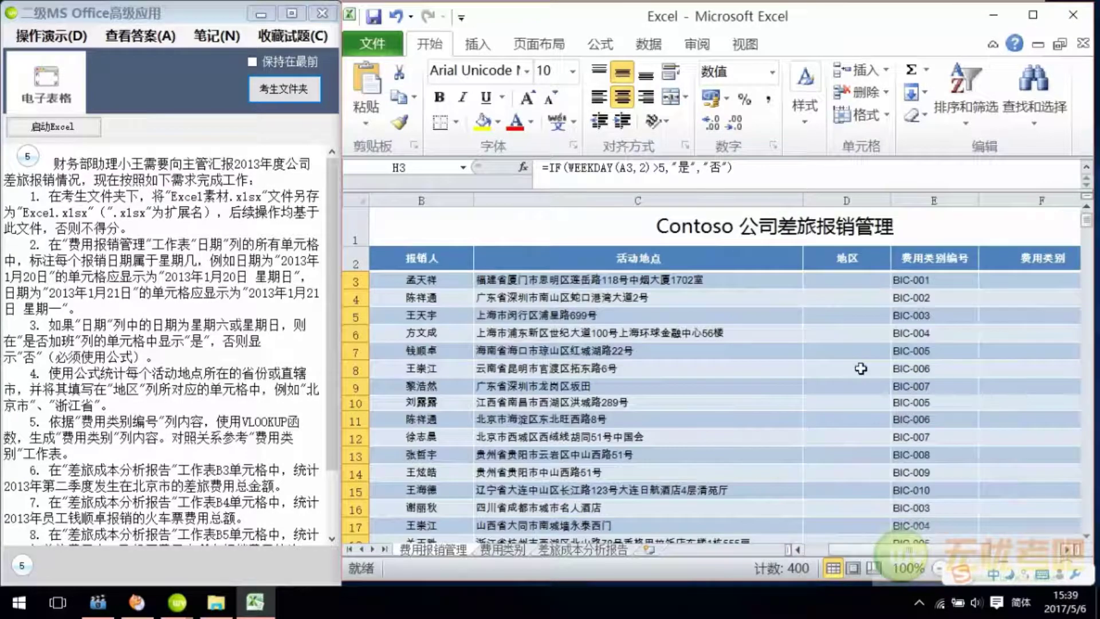
{"action": "left_click", "coordinate": [839, 298]}
{"action": "left_click", "coordinate": [816, 280]}
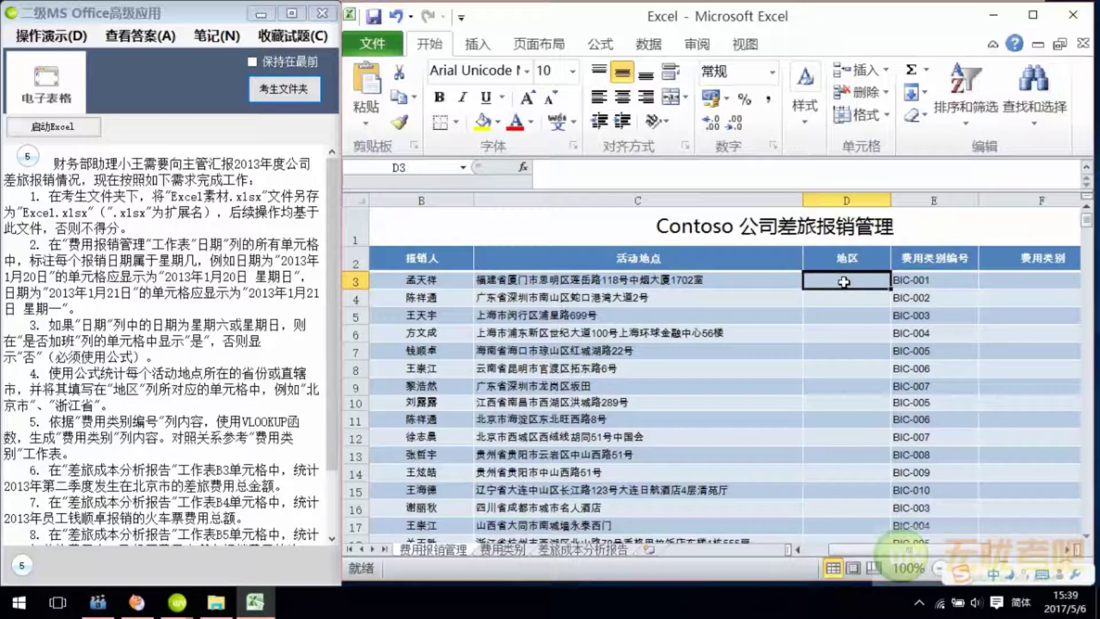
Enter =LEFT(C3,3) in D3 and fill it down the 地区 column
{"action": "type", "text": "=LE"}
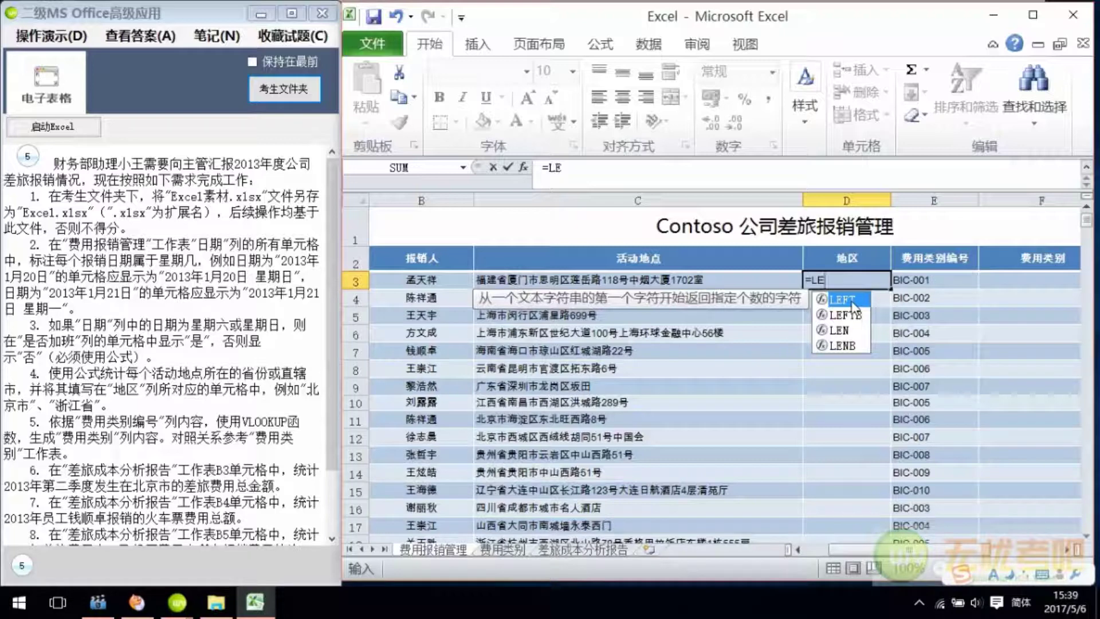
{"action": "double_click", "coordinate": [852, 301]}
{"action": "left_click", "coordinate": [523, 167]}
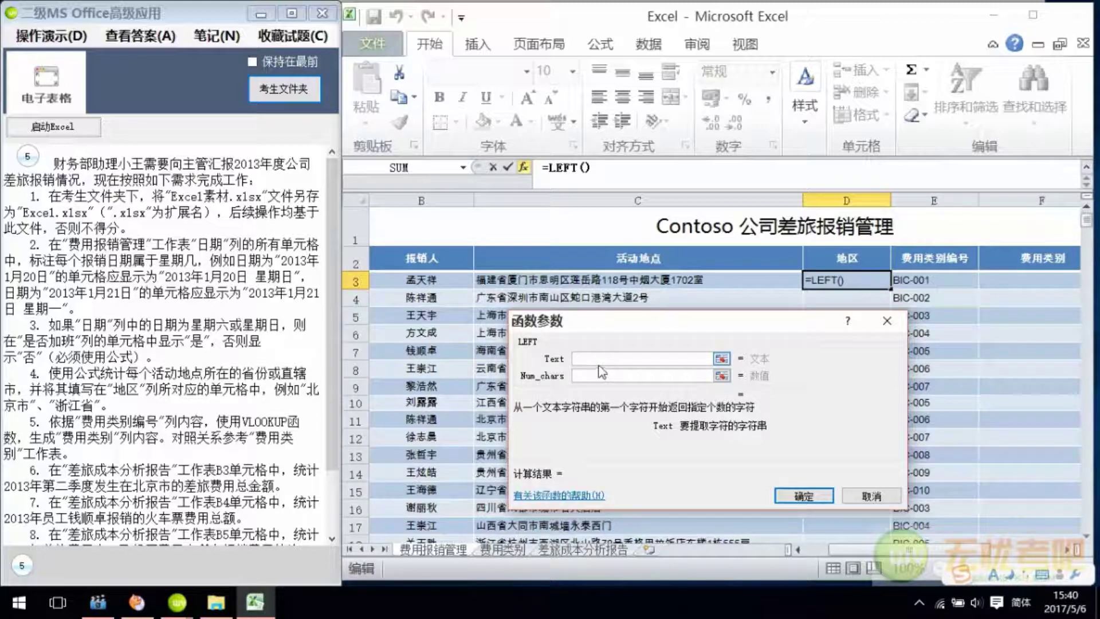
{"action": "left_click", "coordinate": [558, 279]}
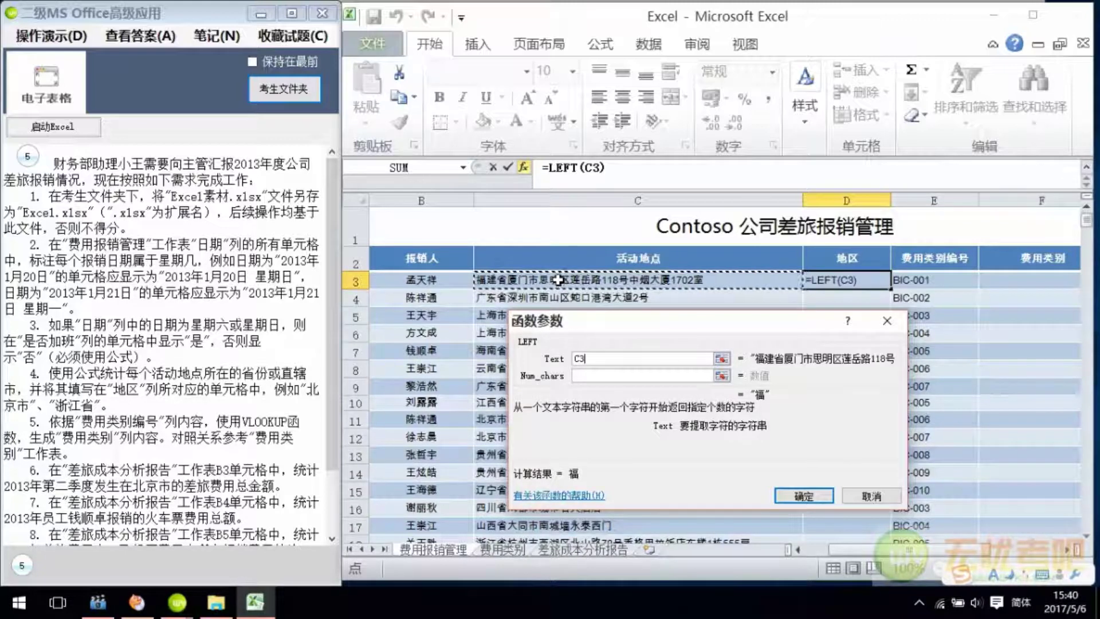
{"action": "left_click", "coordinate": [597, 376]}
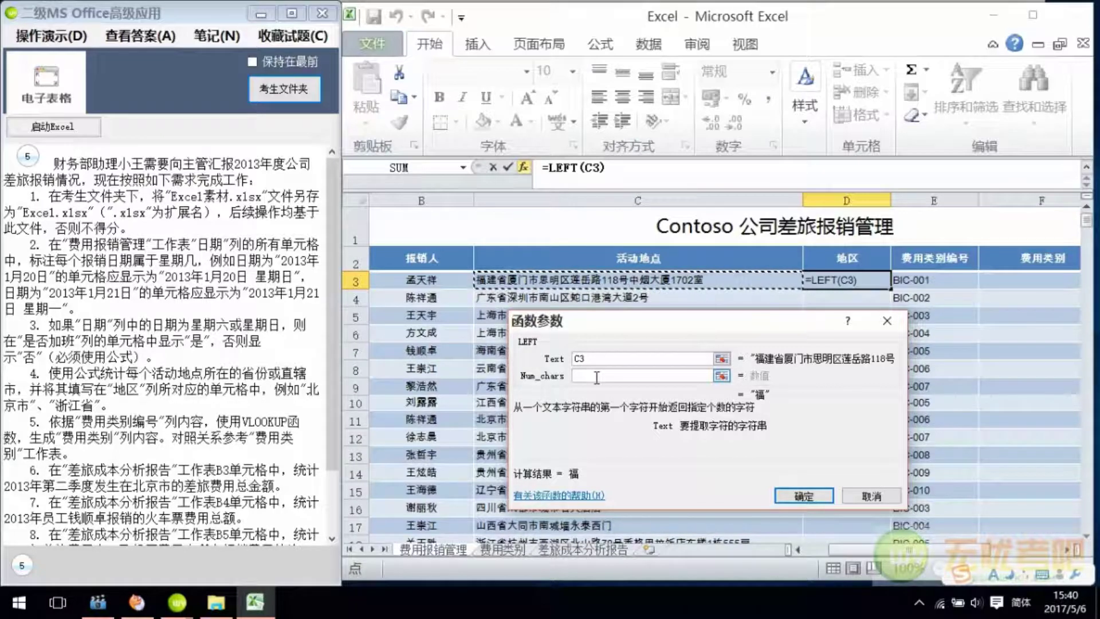
{"action": "left_click", "coordinate": [596, 376]}
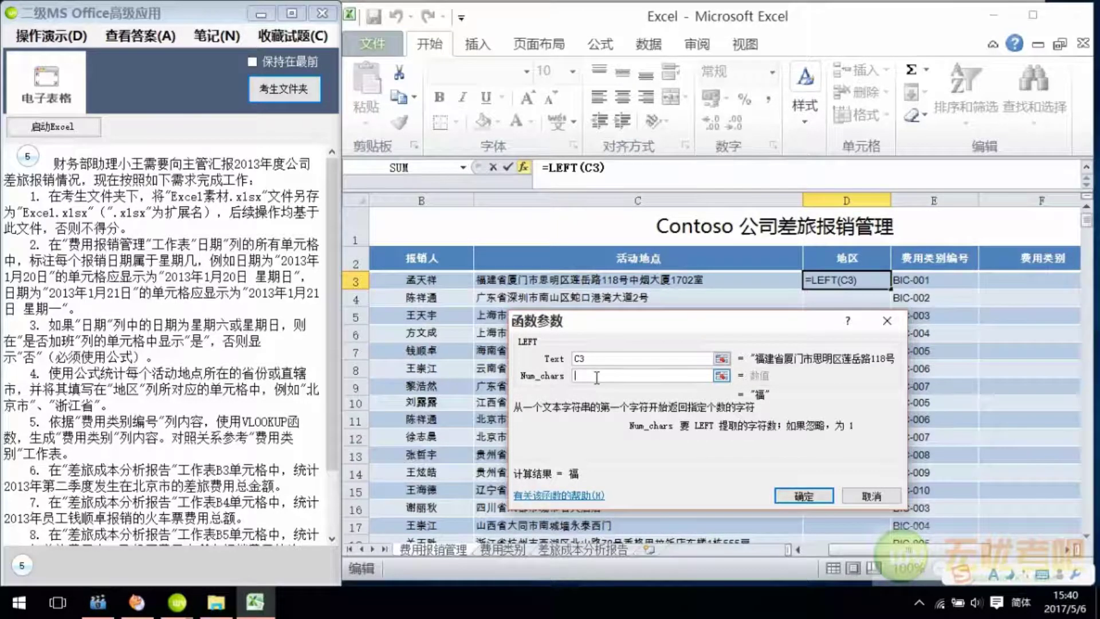
{"action": "type", "text": "3"}
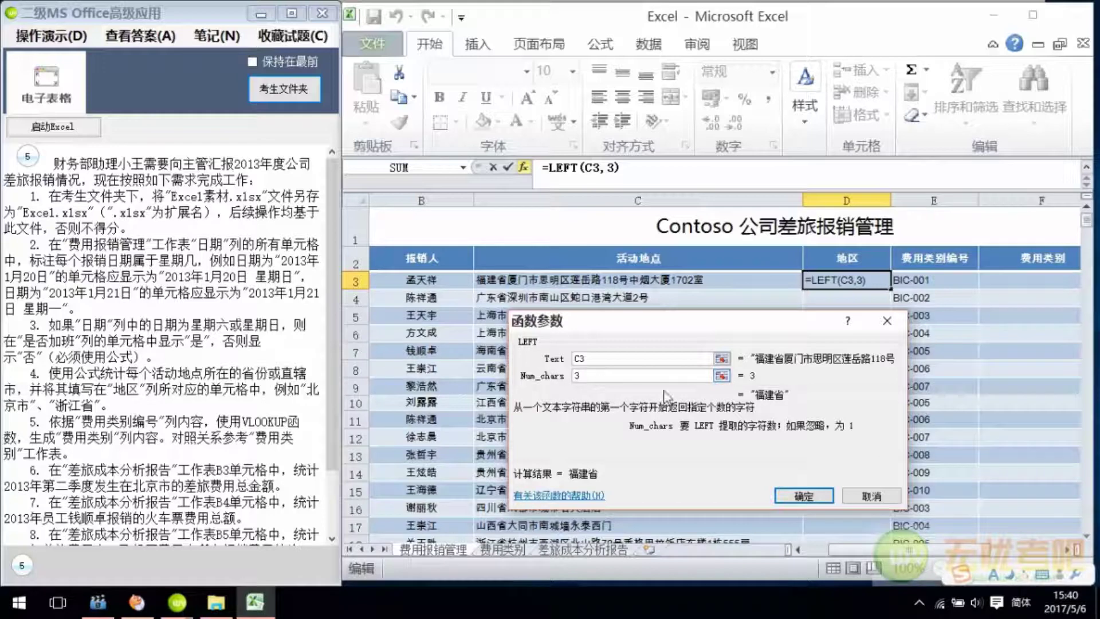
{"action": "left_click", "coordinate": [803, 495]}
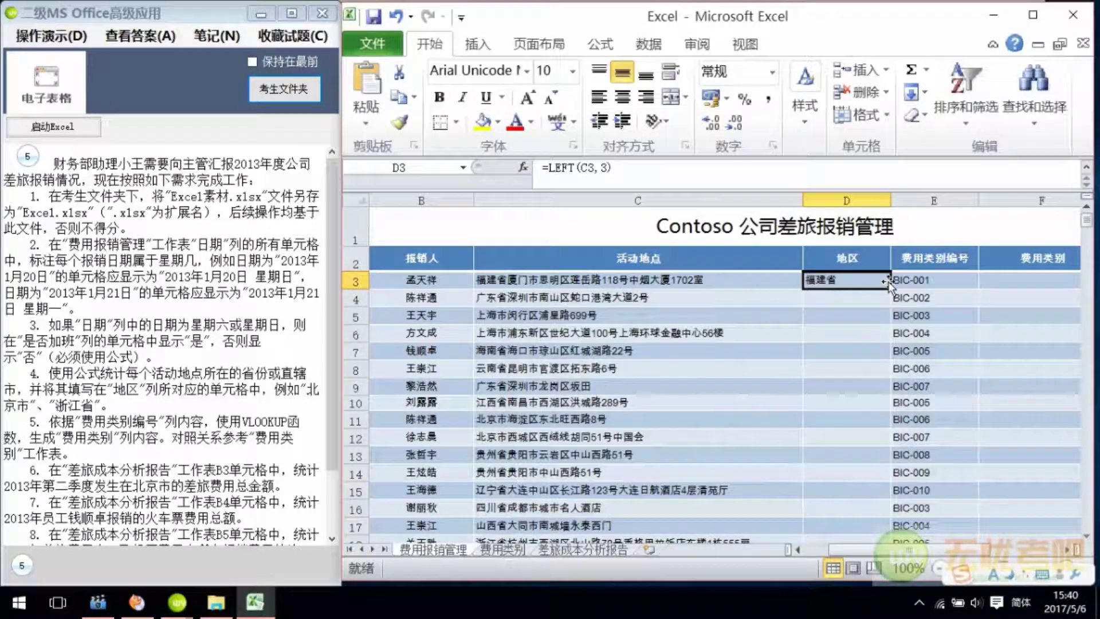
{"action": "double_click", "coordinate": [889, 286]}
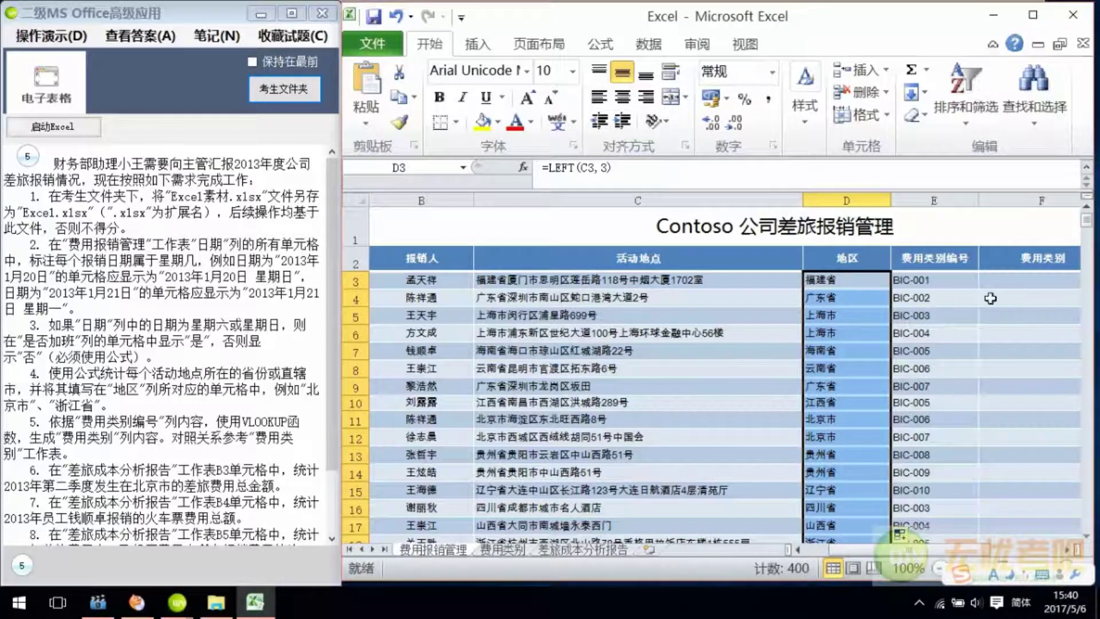
Start a VLOOKUP in F3 with E3 as the lookup value
{"action": "left_click", "coordinate": [1010, 281]}
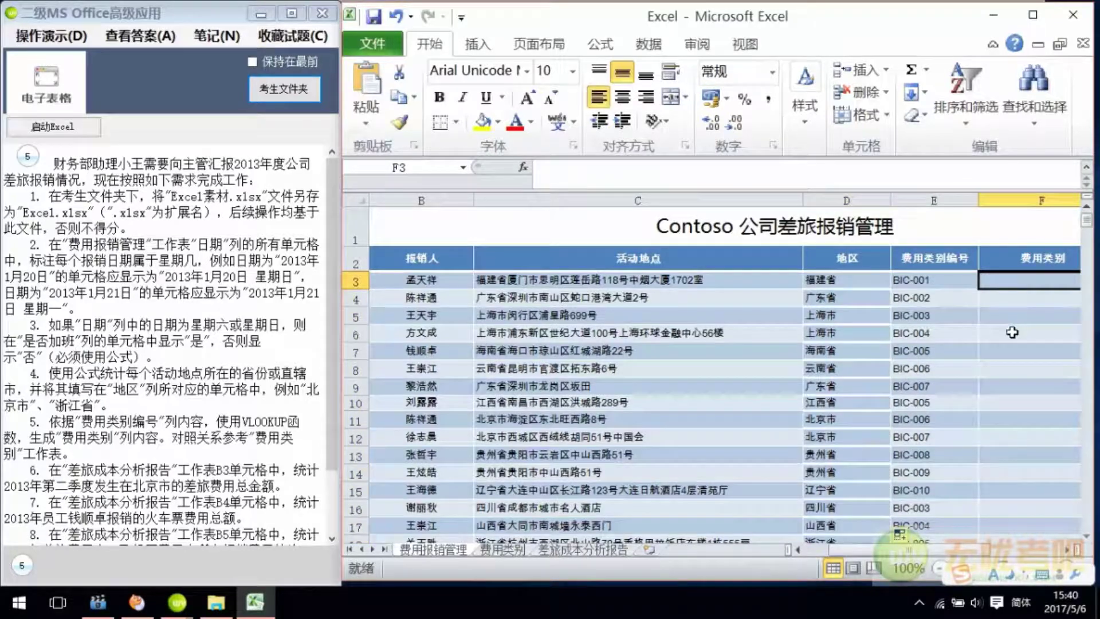
{"action": "type", "text": "=V"}
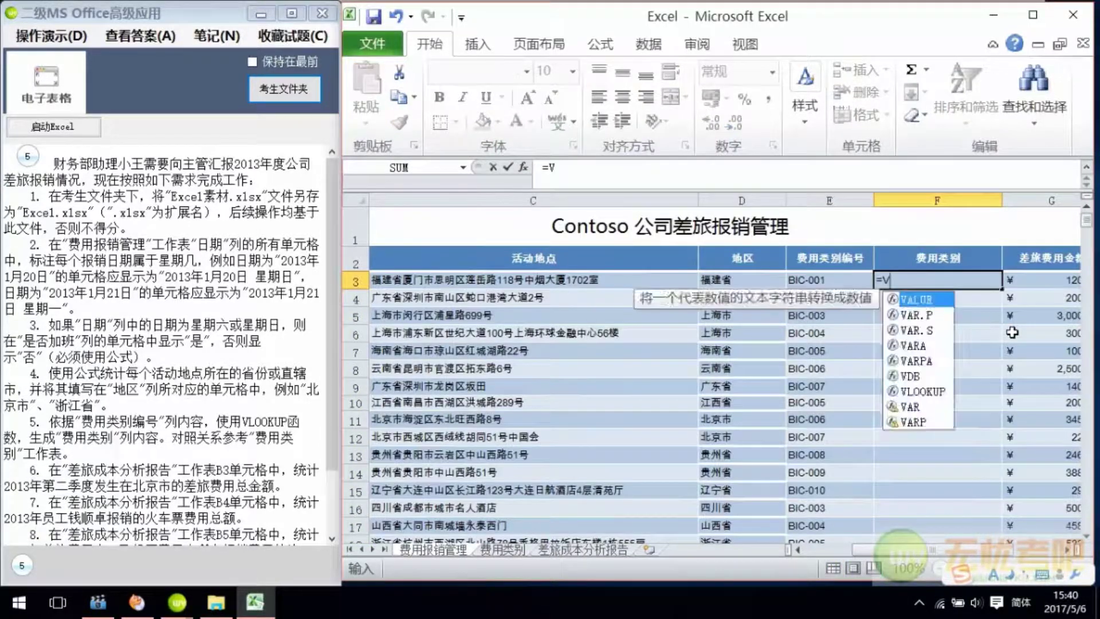
{"action": "type", "text": "L"}
{"action": "double_click", "coordinate": [940, 300]}
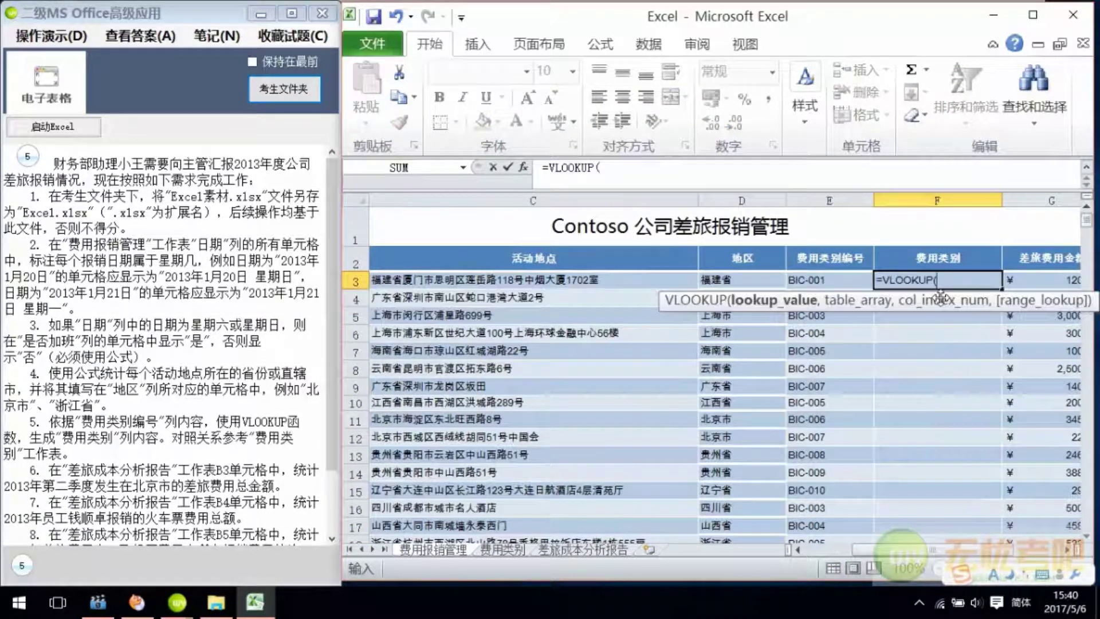
{"action": "left_click", "coordinate": [523, 166]}
{"action": "left_click_drag", "start_coordinate": [667, 304], "coordinate": [671, 310]}
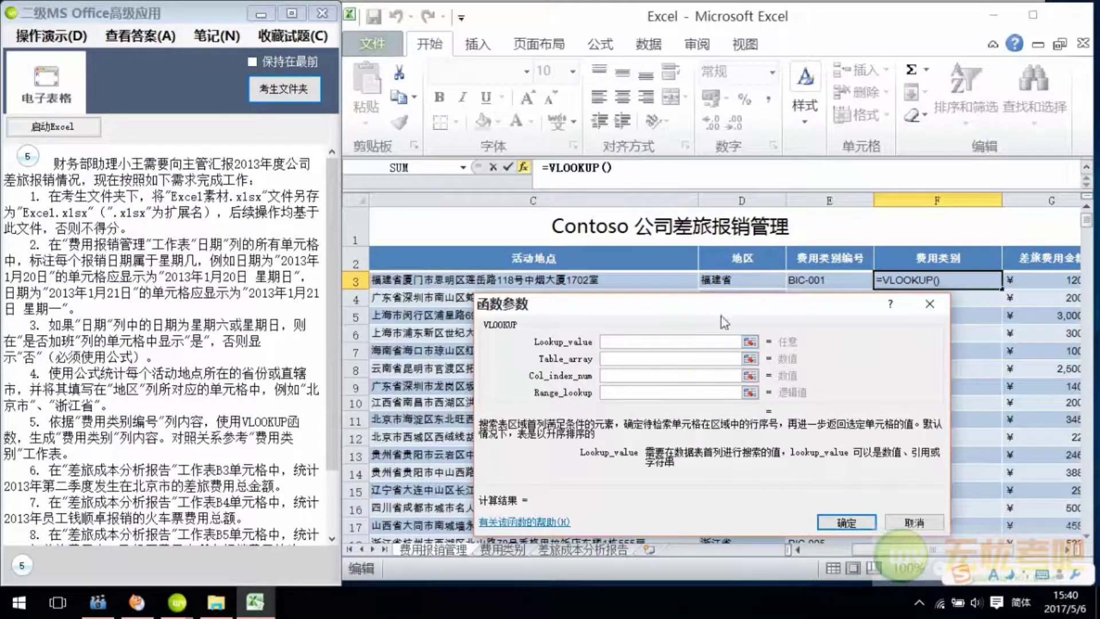
{"action": "left_click", "coordinate": [811, 281]}
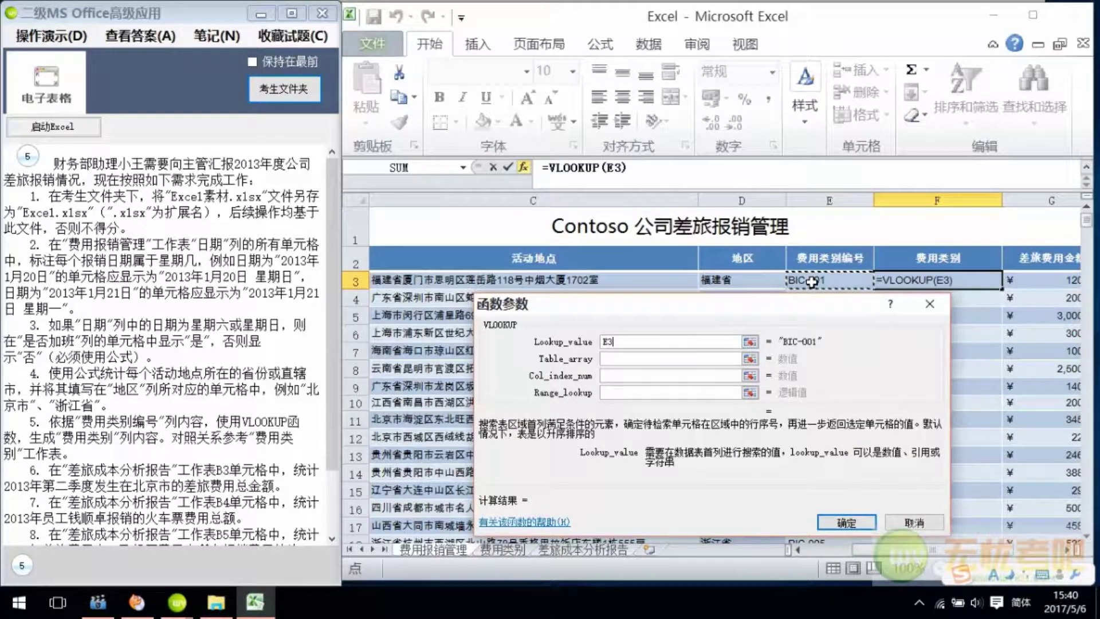
{"action": "left_click", "coordinate": [699, 357]}
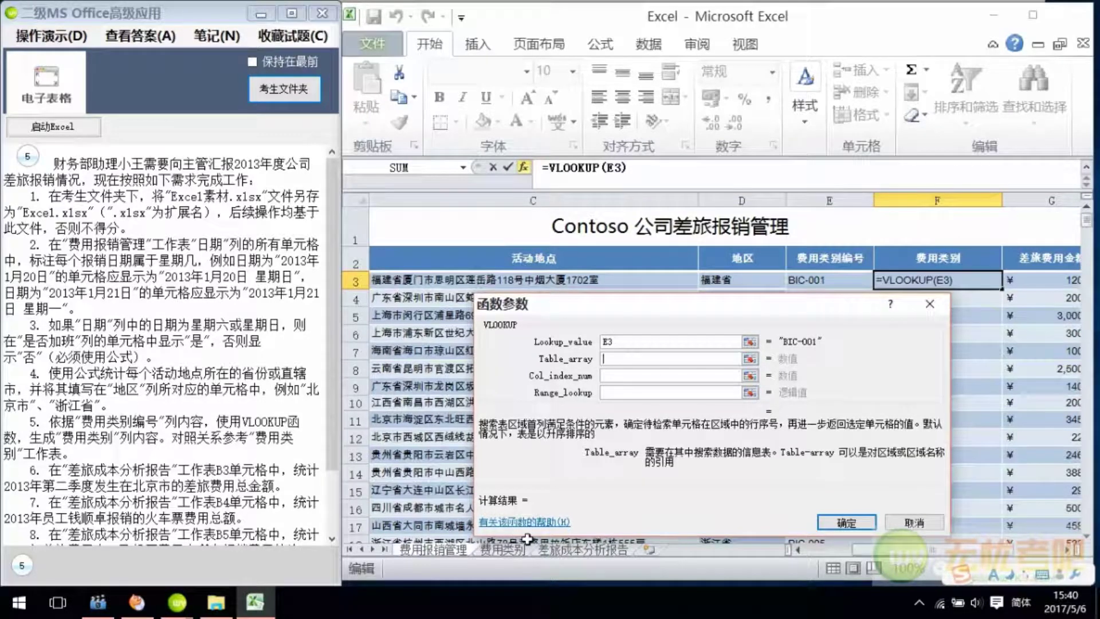
Complete it with table 表4, column 2, match 0, and fill down to row 401
{"action": "left_click", "coordinate": [504, 548]}
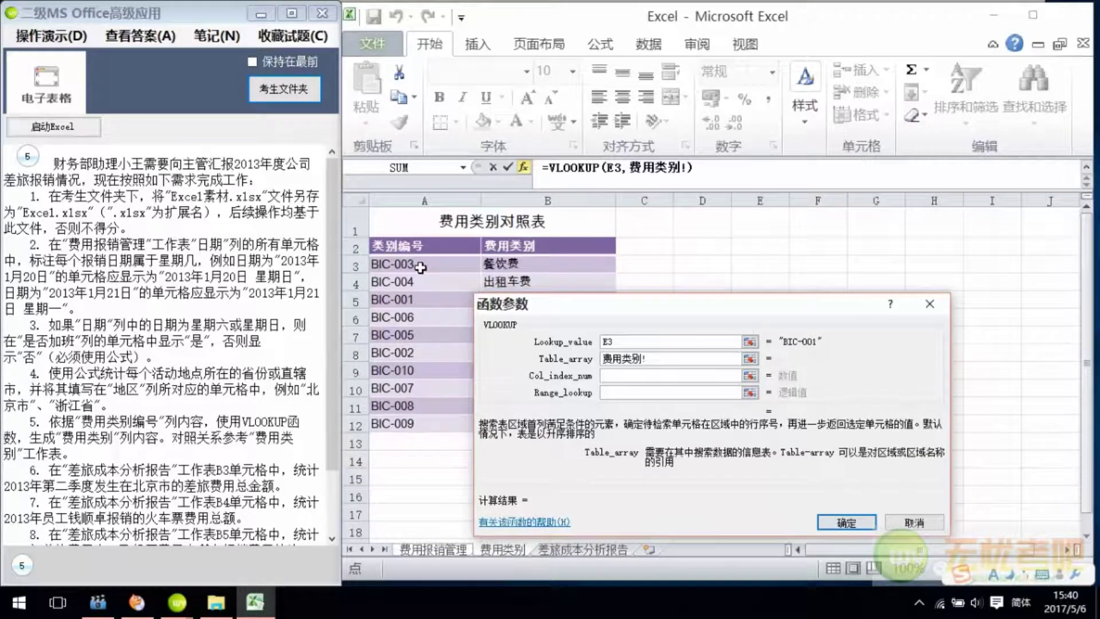
{"action": "left_click_drag", "start_coordinate": [421, 267], "coordinate": [544, 424]}
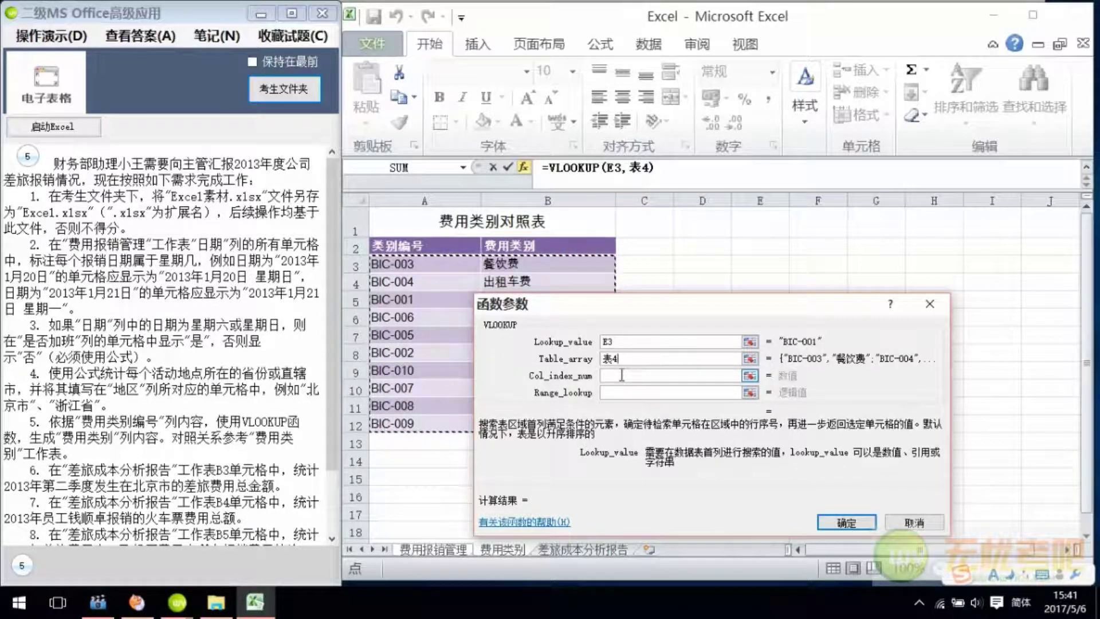
{"action": "left_click", "coordinate": [622, 375]}
{"action": "type", "text": "2"}
{"action": "left_click", "coordinate": [622, 394]}
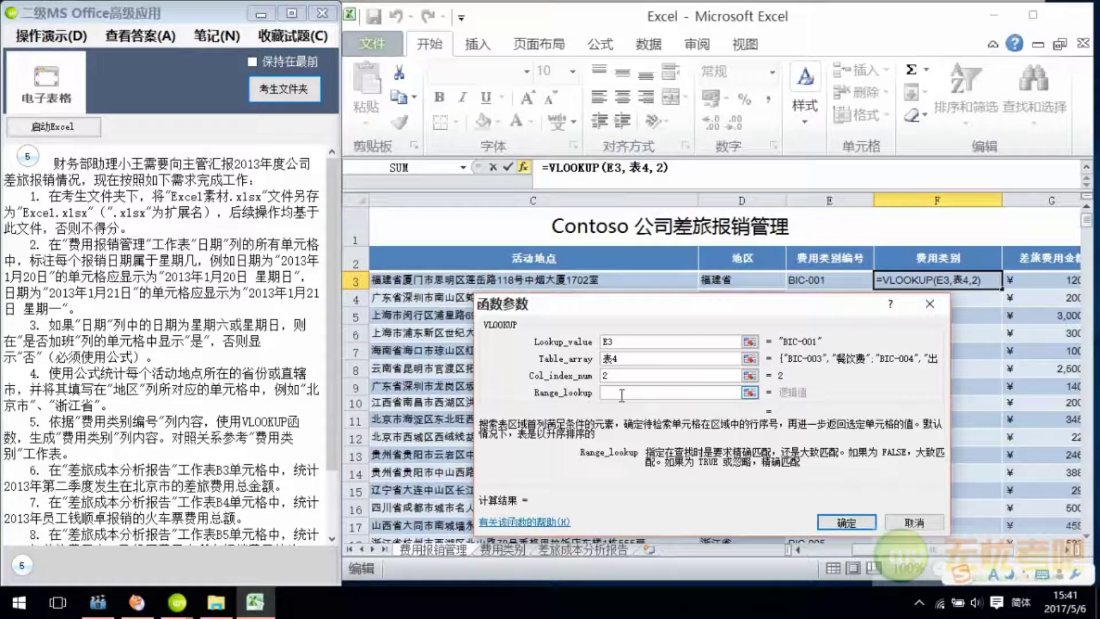
{"action": "type", "text": "0"}
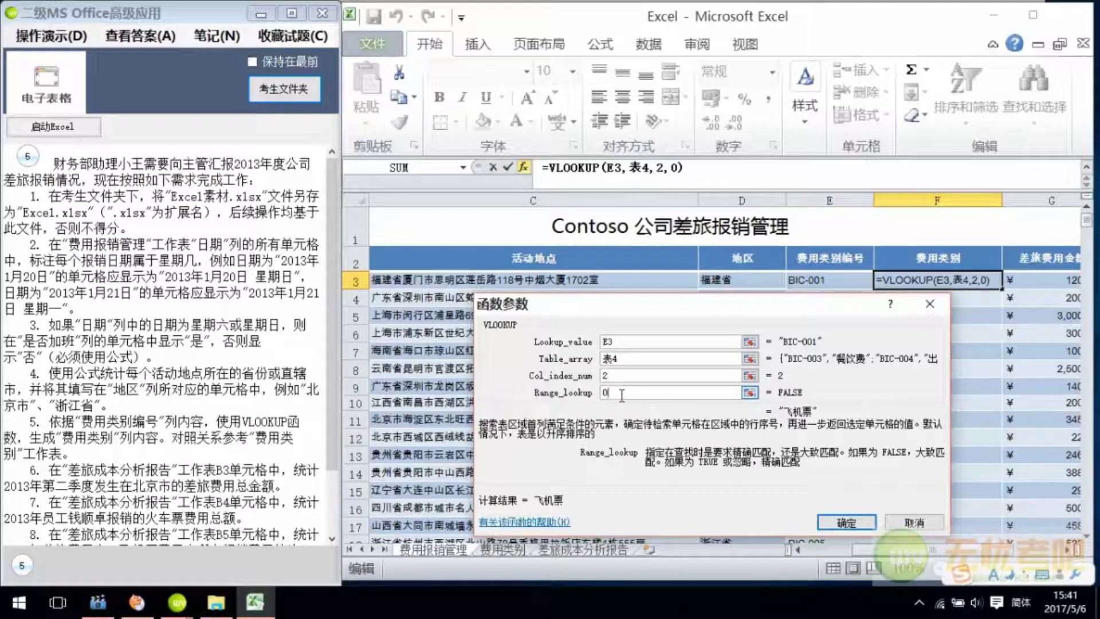
{"action": "left_click", "coordinate": [835, 523]}
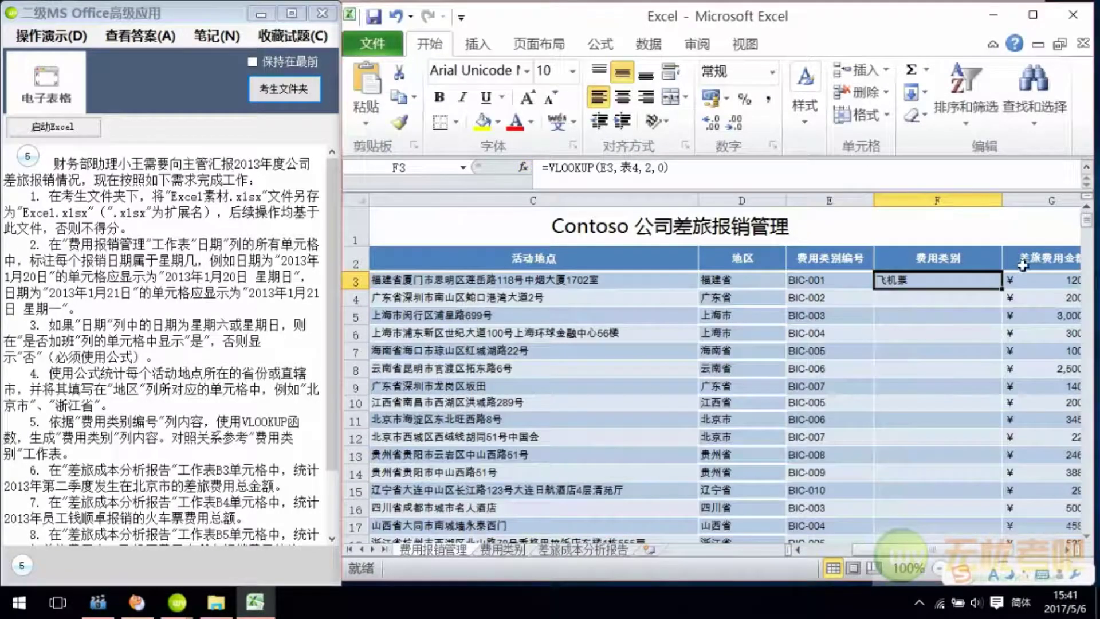
{"action": "double_click", "coordinate": [1002, 289]}
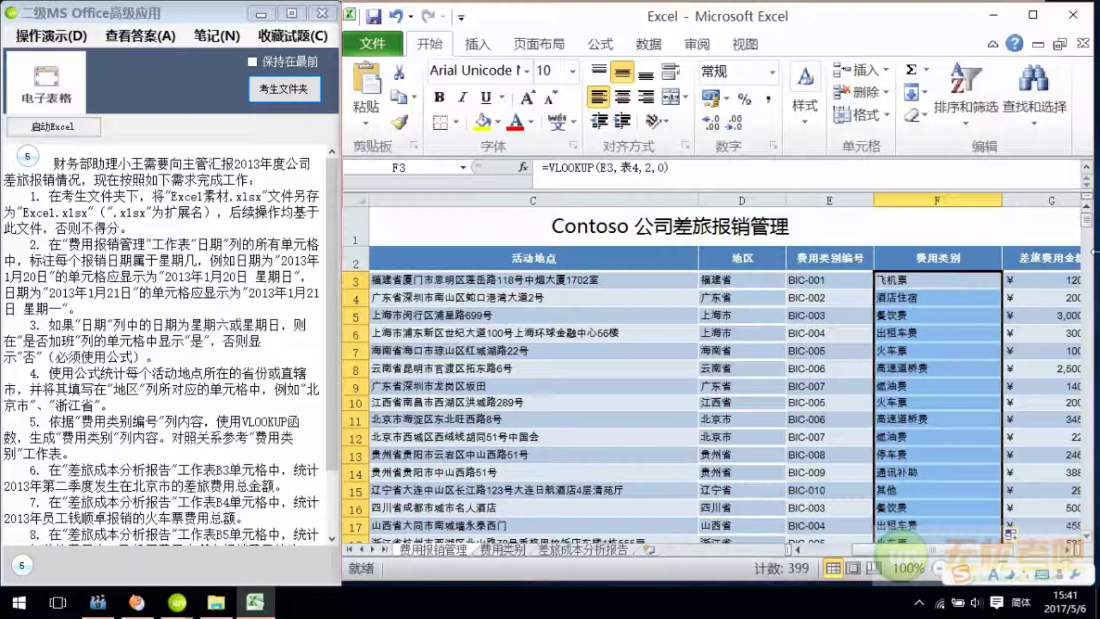
{"action": "left_click_drag", "start_coordinate": [1086, 219], "coordinate": [1084, 518]}
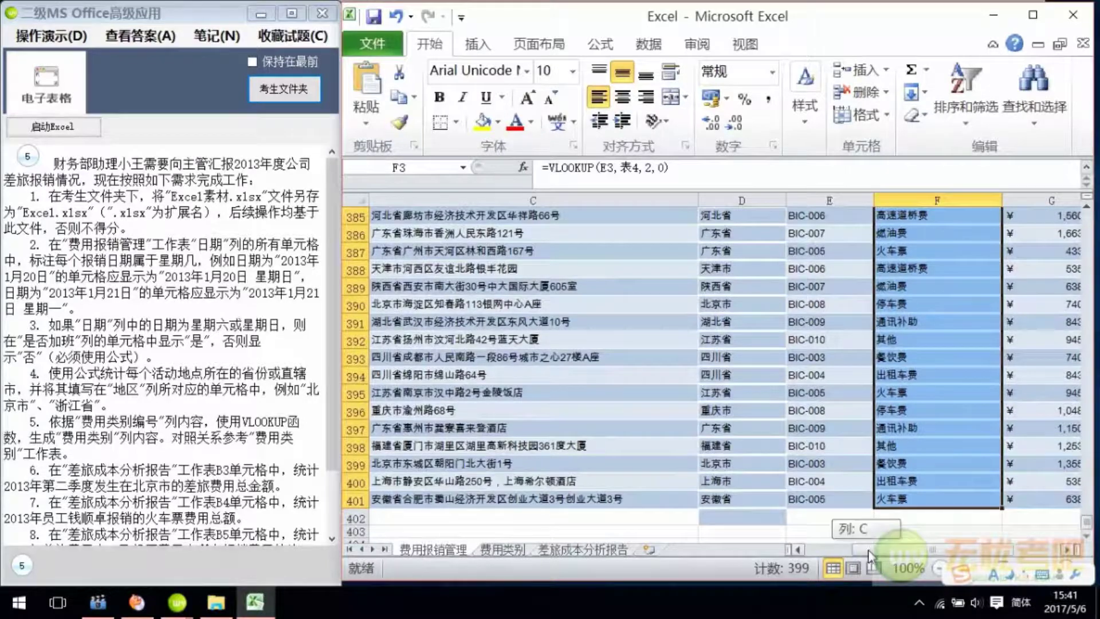
Delete row 402, which holds leftover formulas below the expense data
{"action": "left_click_drag", "start_coordinate": [861, 551], "coordinate": [877, 551]}
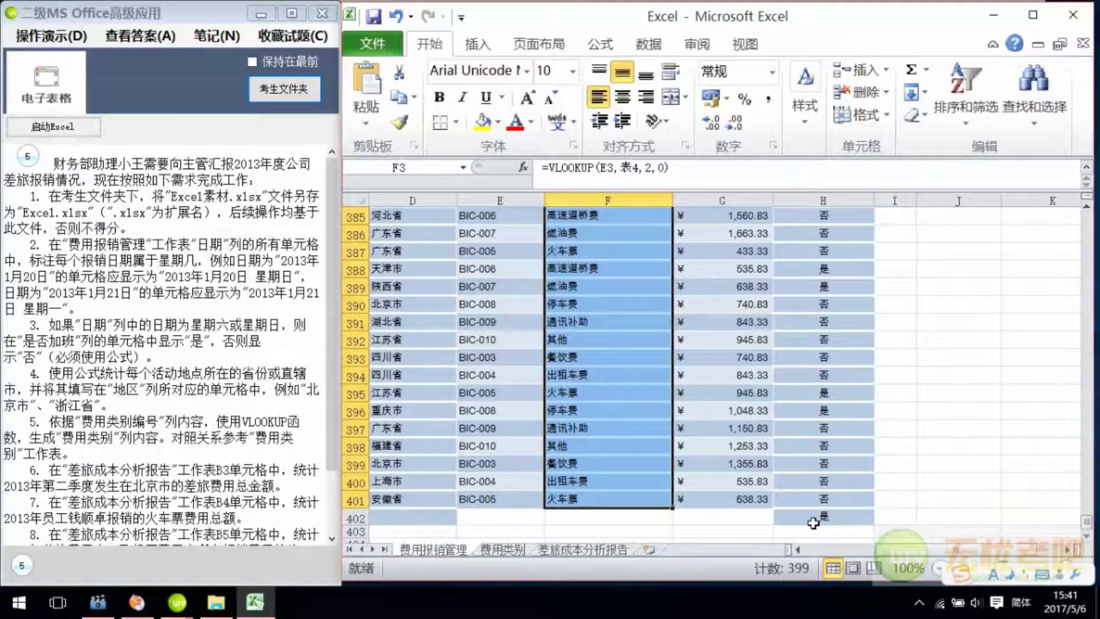
{"action": "mouse_move", "coordinate": [899, 551]}
{"action": "left_mouse_down"}
{"action": "mouse_move", "coordinate": [819, 548]}
{"action": "mouse_move", "coordinate": [860, 550]}
{"action": "left_mouse_up"}
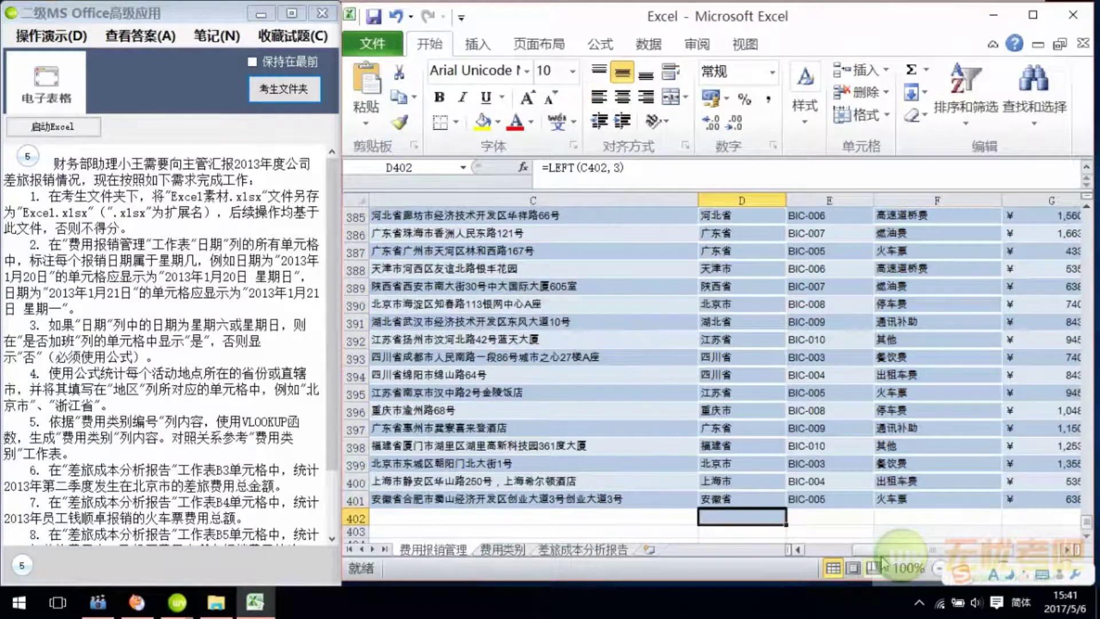
{"action": "left_click_drag", "start_coordinate": [882, 563], "coordinate": [912, 555]}
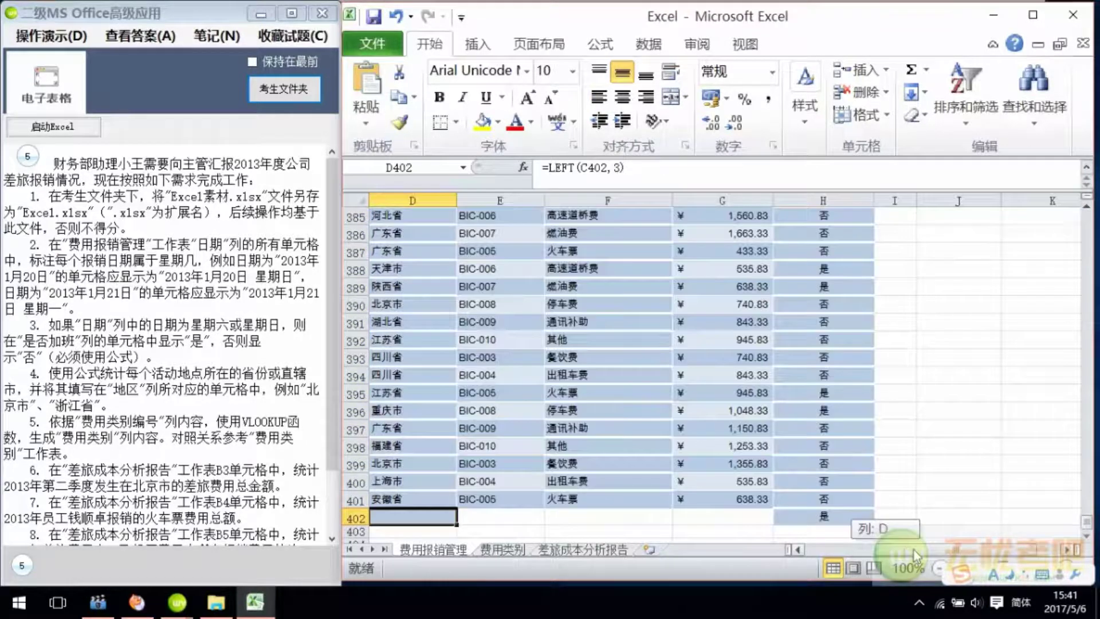
{"action": "left_click", "coordinate": [835, 519]}
{"action": "left_click_drag", "start_coordinate": [916, 550], "coordinate": [844, 551]}
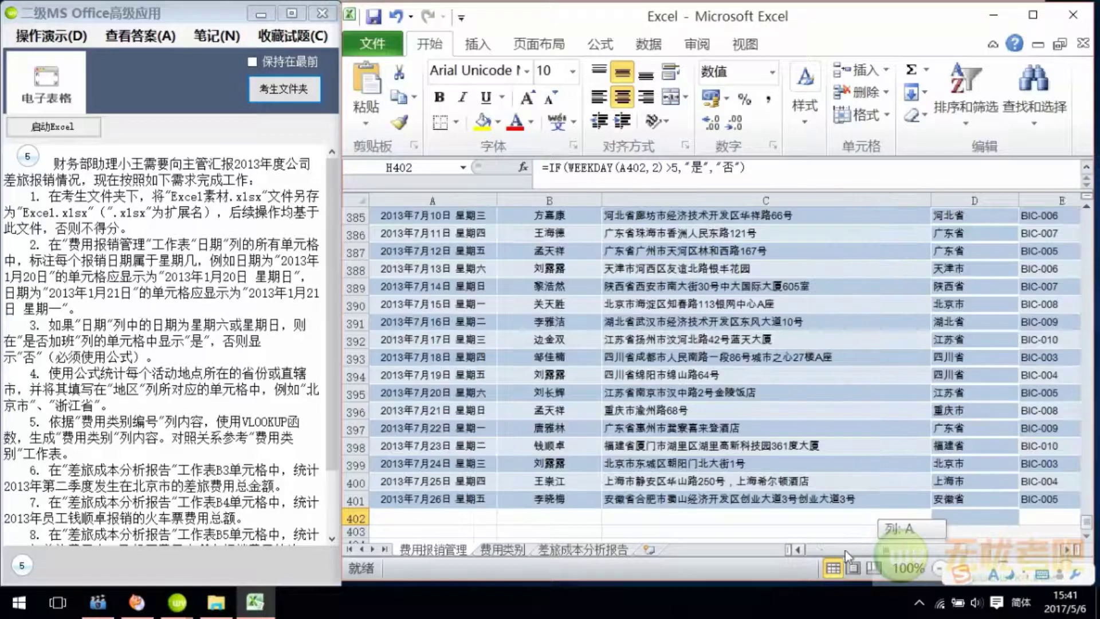
{"action": "left_click", "coordinate": [347, 519]}
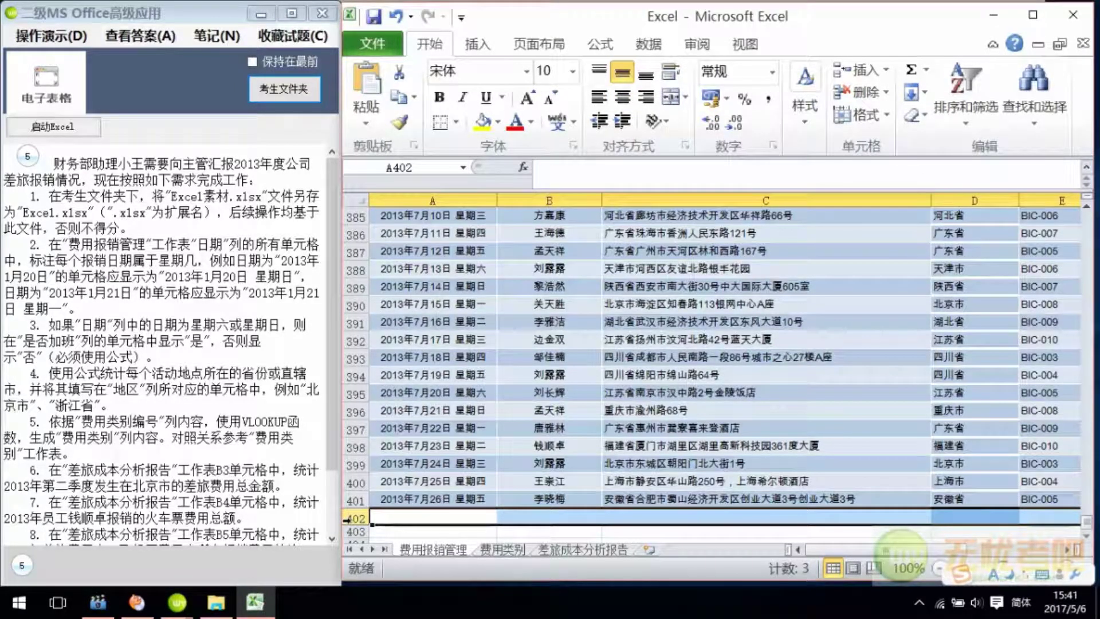
{"action": "right_click", "coordinate": [347, 519]}
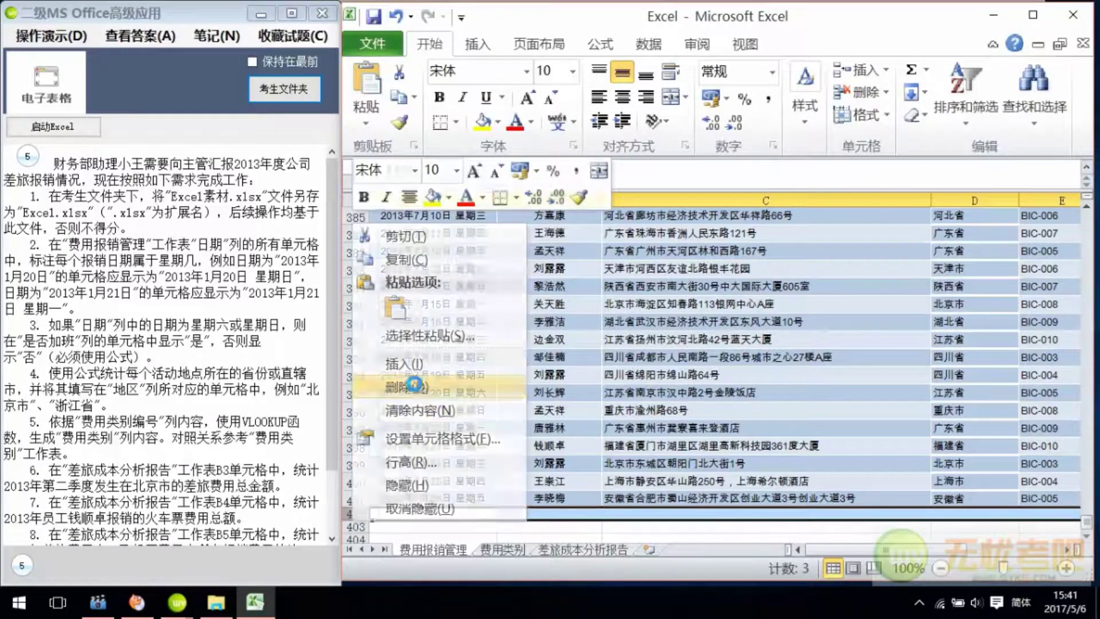
{"action": "left_click", "coordinate": [413, 384]}
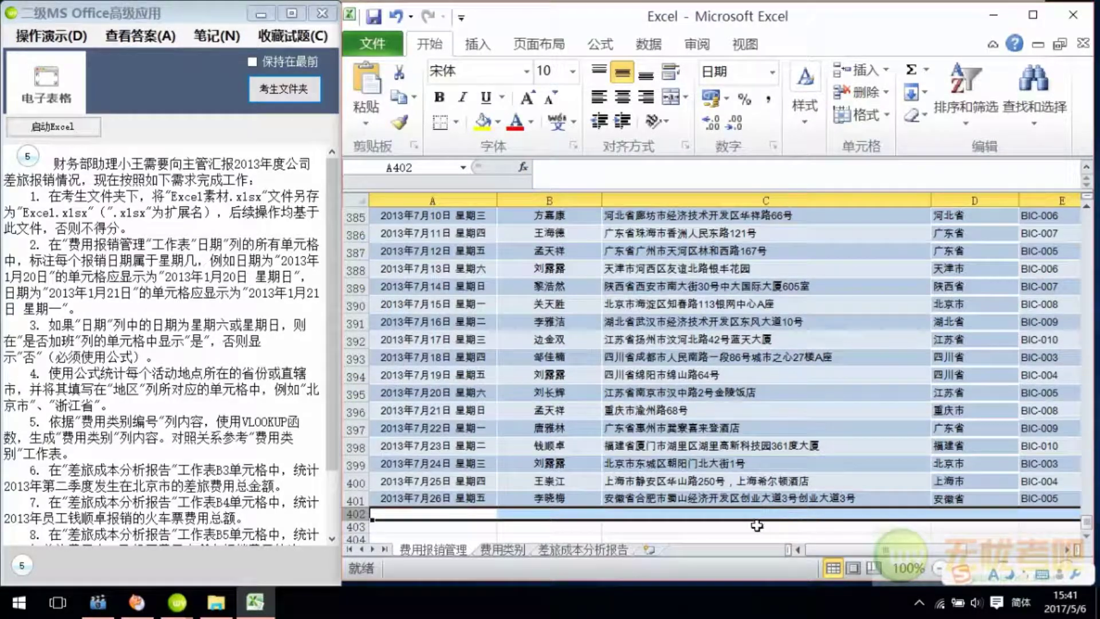
{"action": "left_click_drag", "start_coordinate": [1085, 521], "coordinate": [1073, 172]}
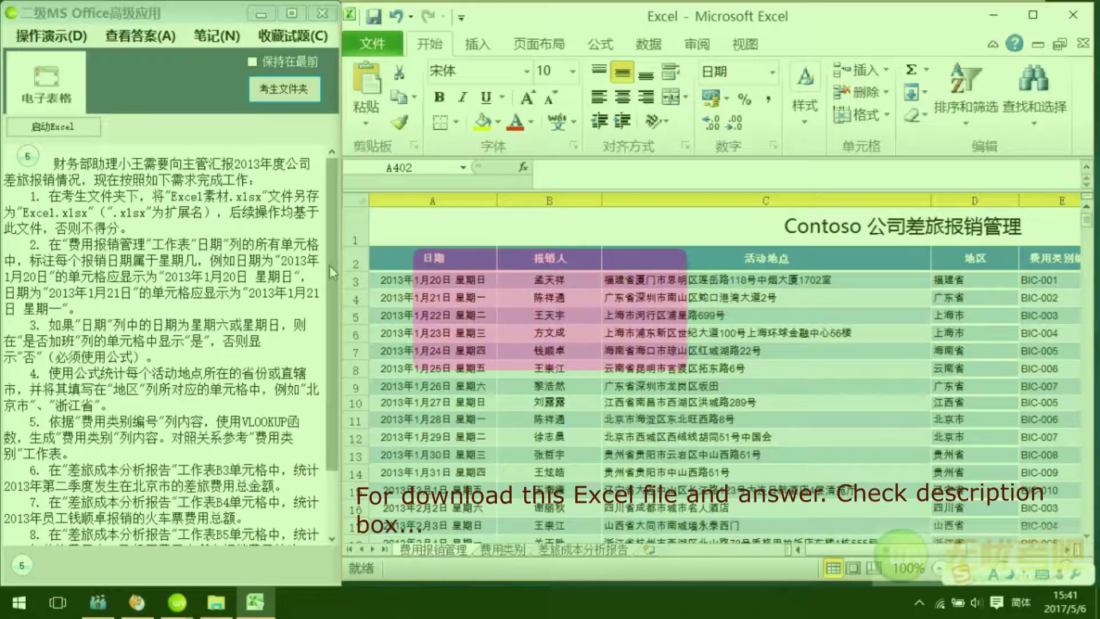
Go to the 差旅成本分析报告 sheet and select B3 for the Beijing Q2 total
{"action": "scroll", "coordinate": [329, 265], "scroll_direction": "down", "scroll_amount": 2}
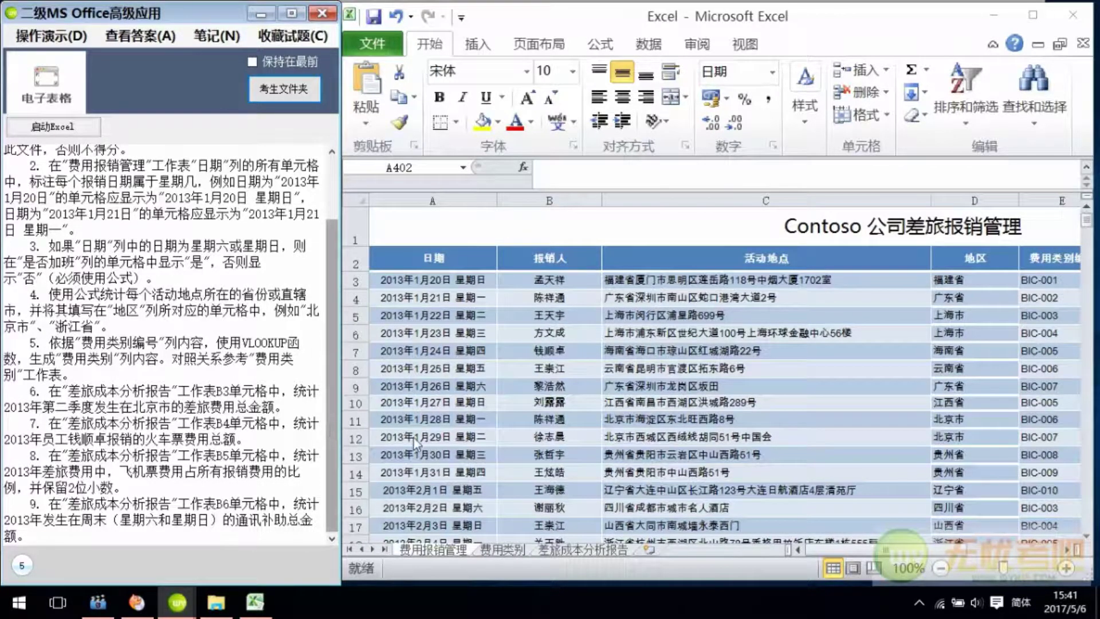
{"action": "left_click", "coordinate": [596, 549]}
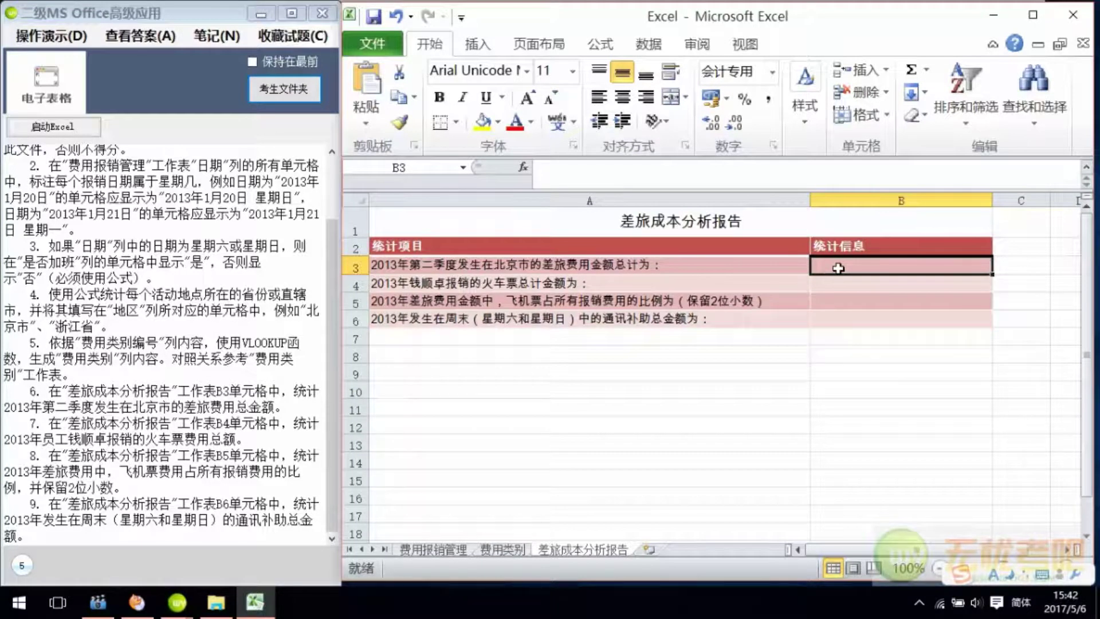
{"action": "left_click", "coordinate": [759, 271]}
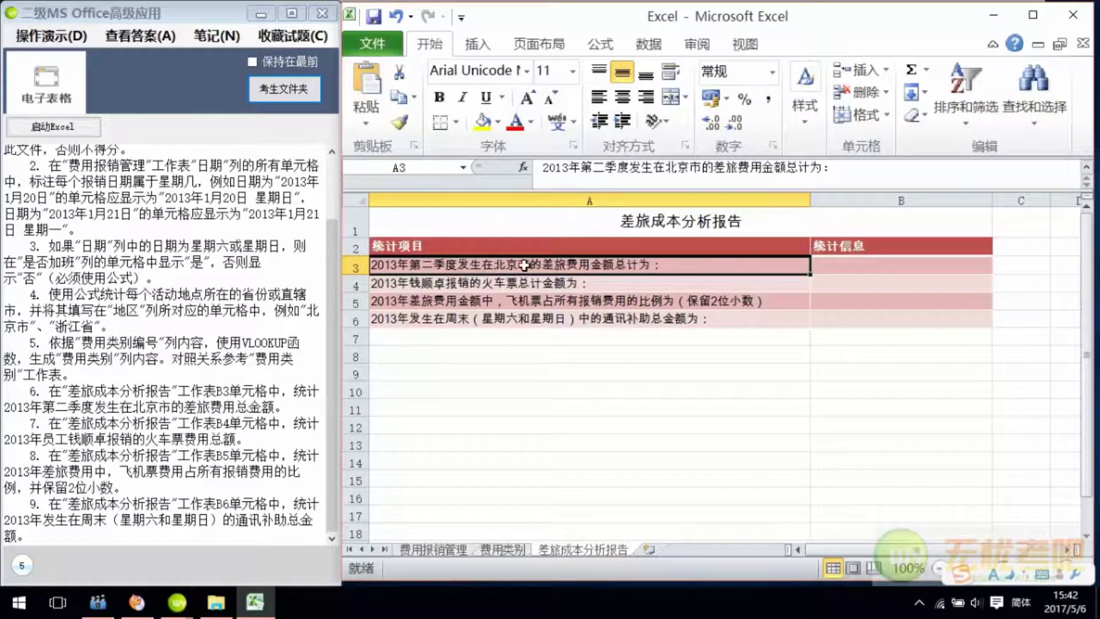
{"action": "left_click", "coordinate": [867, 264]}
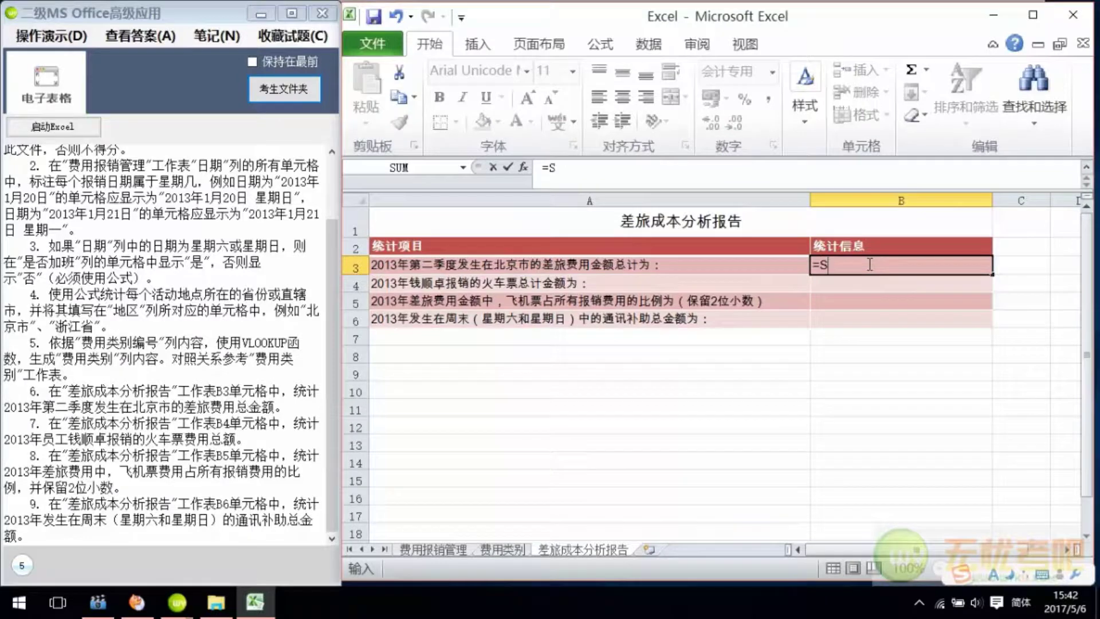
Insert SUMIFS into B3 with sum range 费用报销管理!G3:G401
{"action": "type", "text": "SUM"}
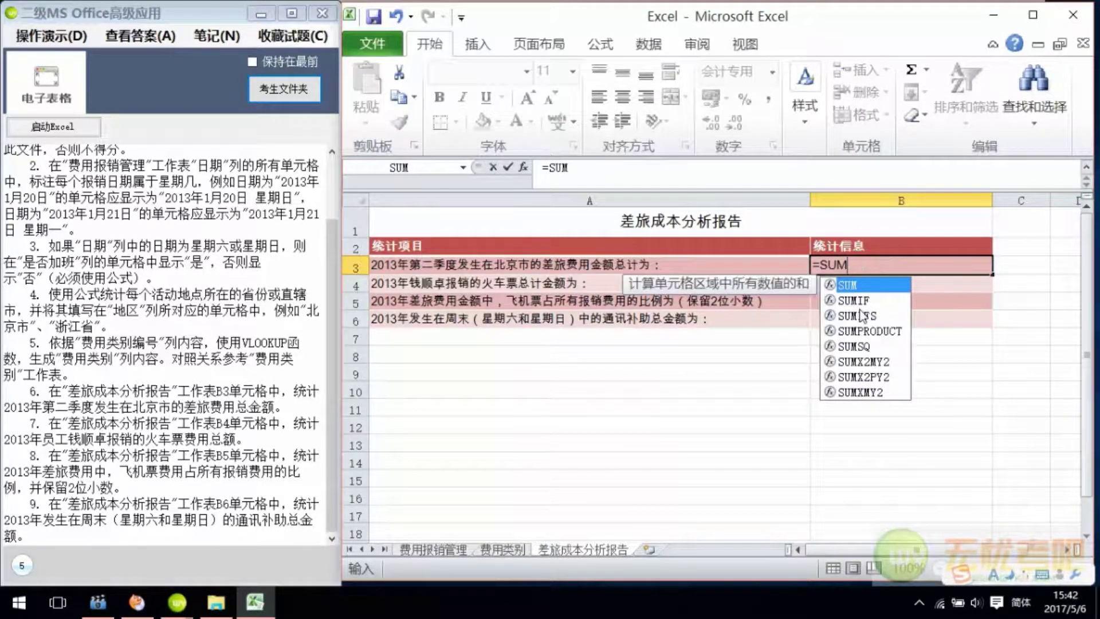
{"action": "left_click", "coordinate": [862, 315]}
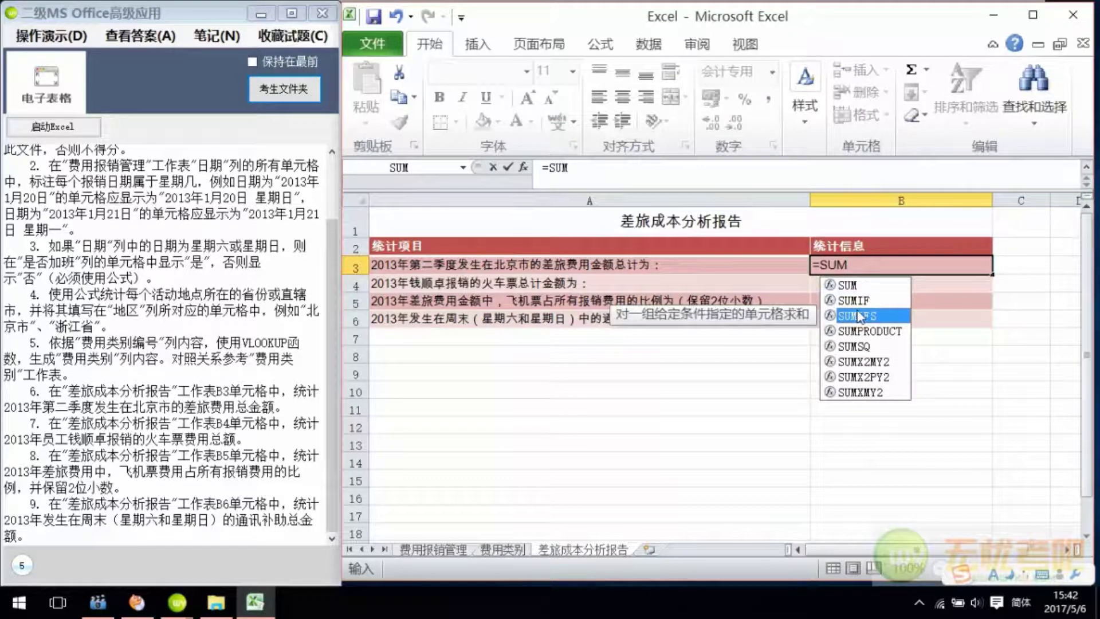
{"action": "double_click", "coordinate": [861, 319]}
{"action": "left_click", "coordinate": [522, 166]}
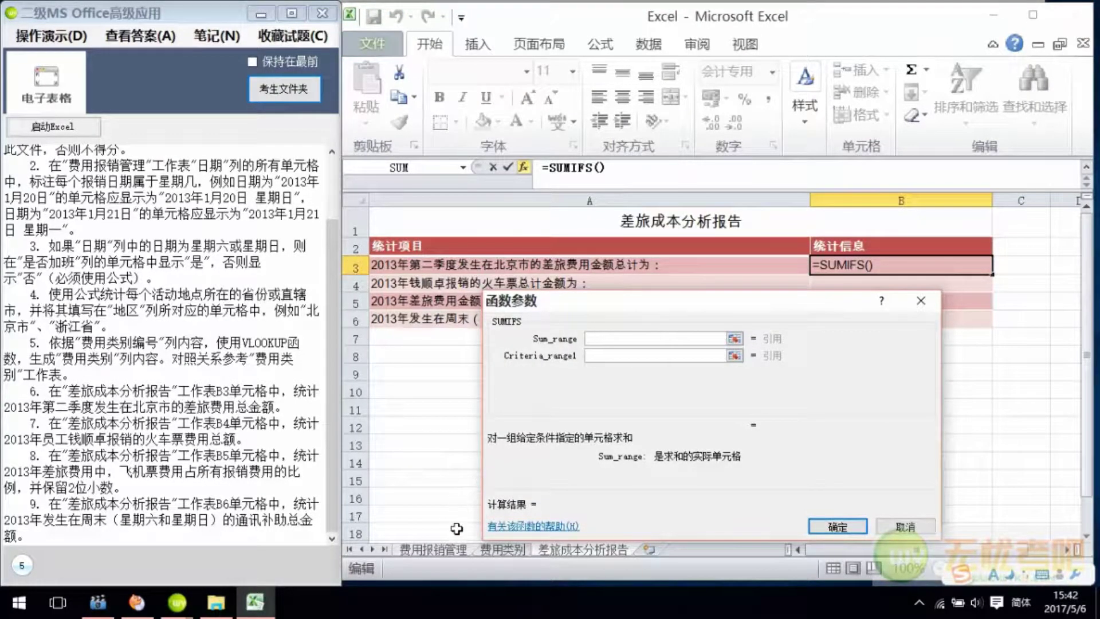
{"action": "left_click", "coordinate": [438, 555]}
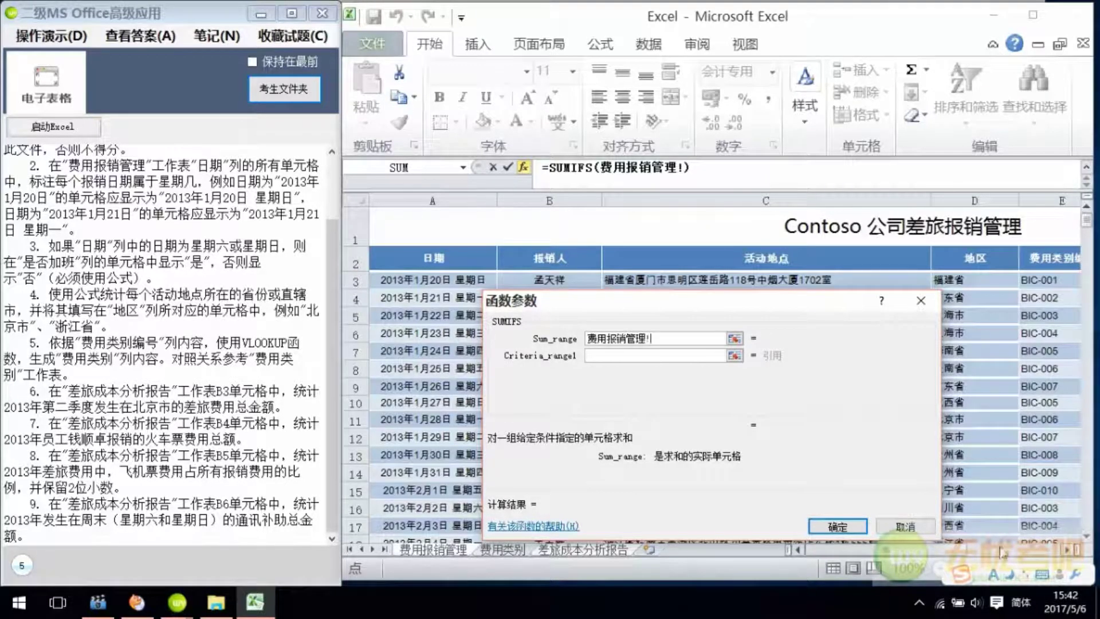
{"action": "left_click_drag", "start_coordinate": [973, 553], "coordinate": [985, 556]}
{"action": "left_click", "coordinate": [1033, 283]}
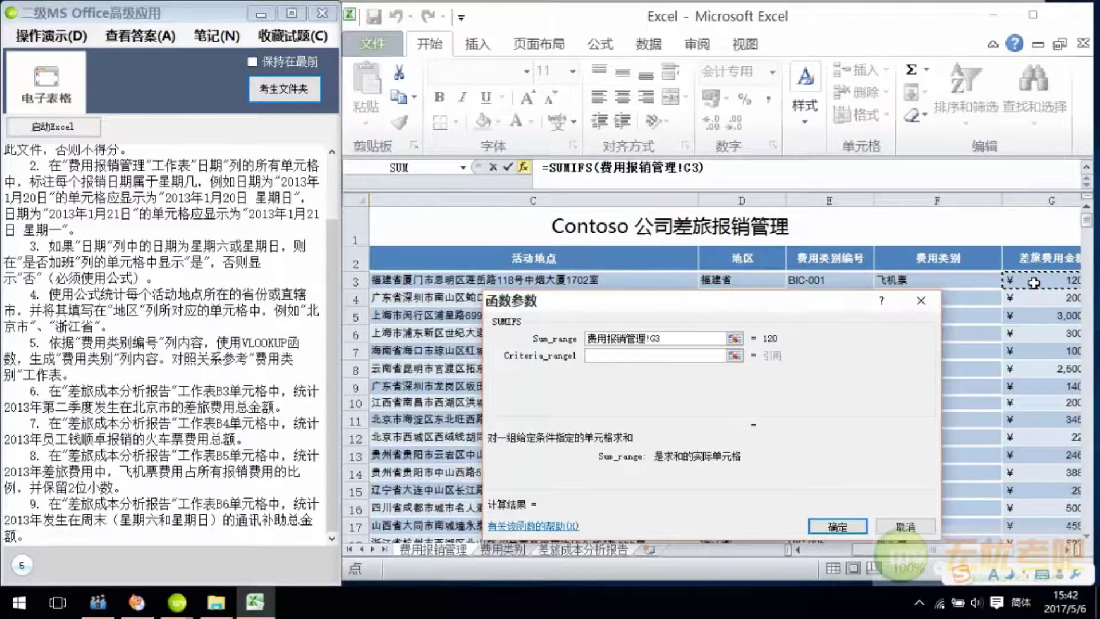
{"action": "key", "text": "ctrl+shift+Down"}
Add the first condition: dates in A3:A401 >=DATE(2013,4,1)
{"action": "left_click", "coordinate": [645, 355]}
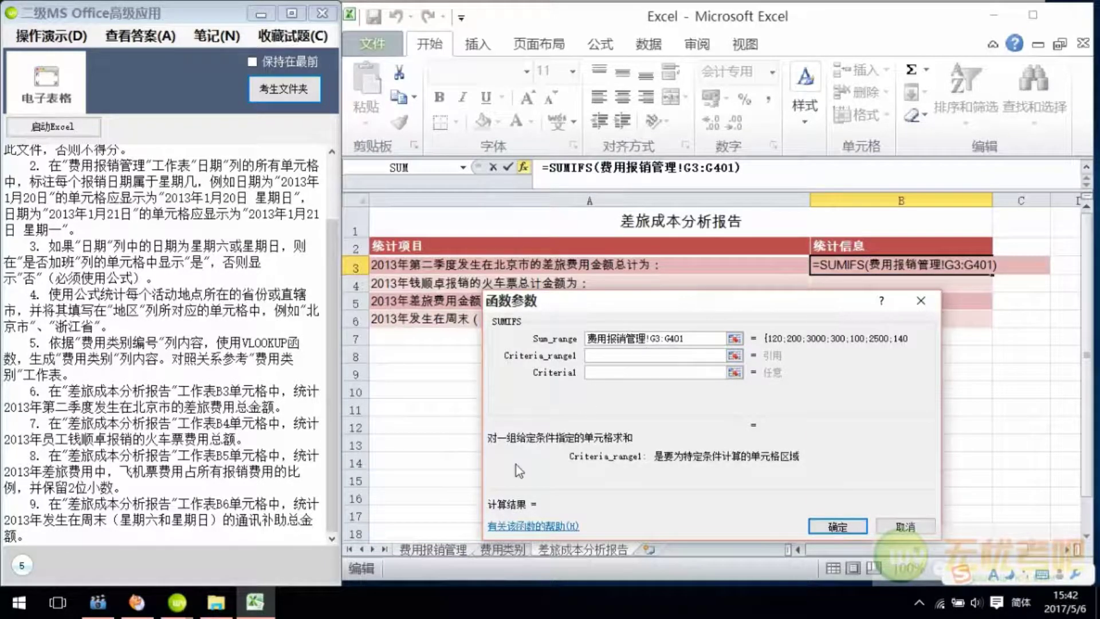
{"action": "left_click", "coordinate": [449, 549]}
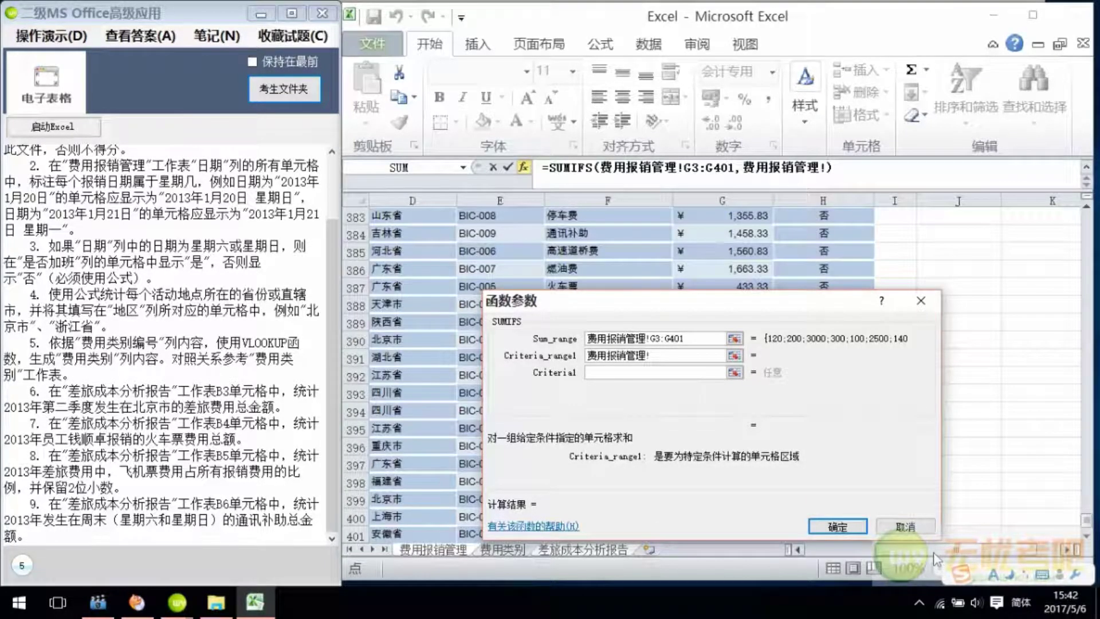
{"action": "left_click_drag", "start_coordinate": [933, 553], "coordinate": [825, 552]}
{"action": "left_click_drag", "start_coordinate": [1086, 520], "coordinate": [1086, 218]}
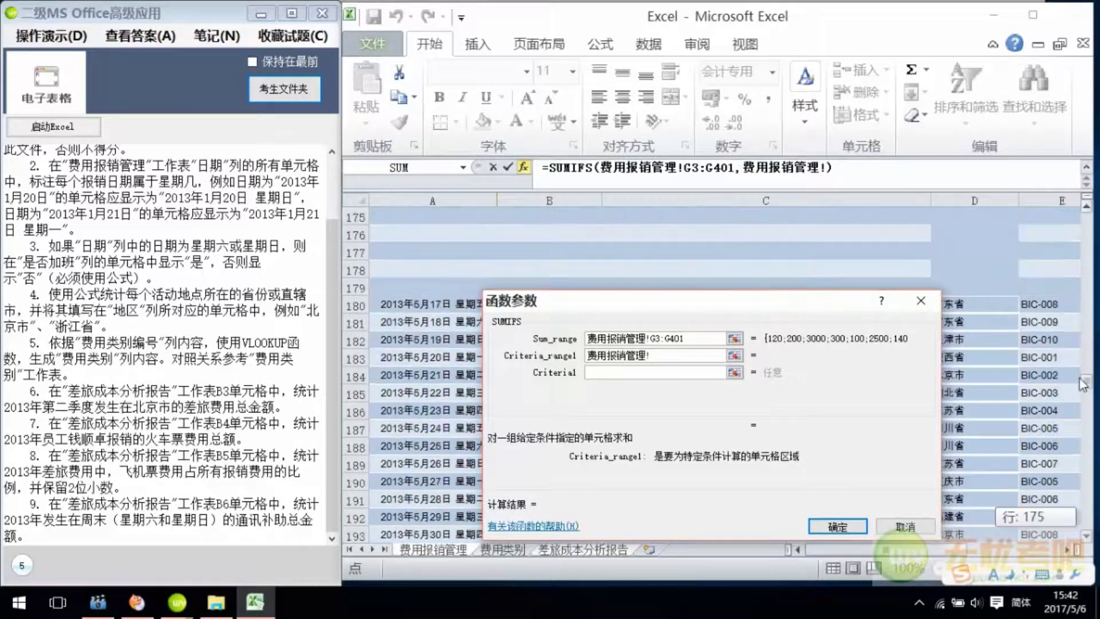
{"action": "left_click", "coordinate": [443, 278]}
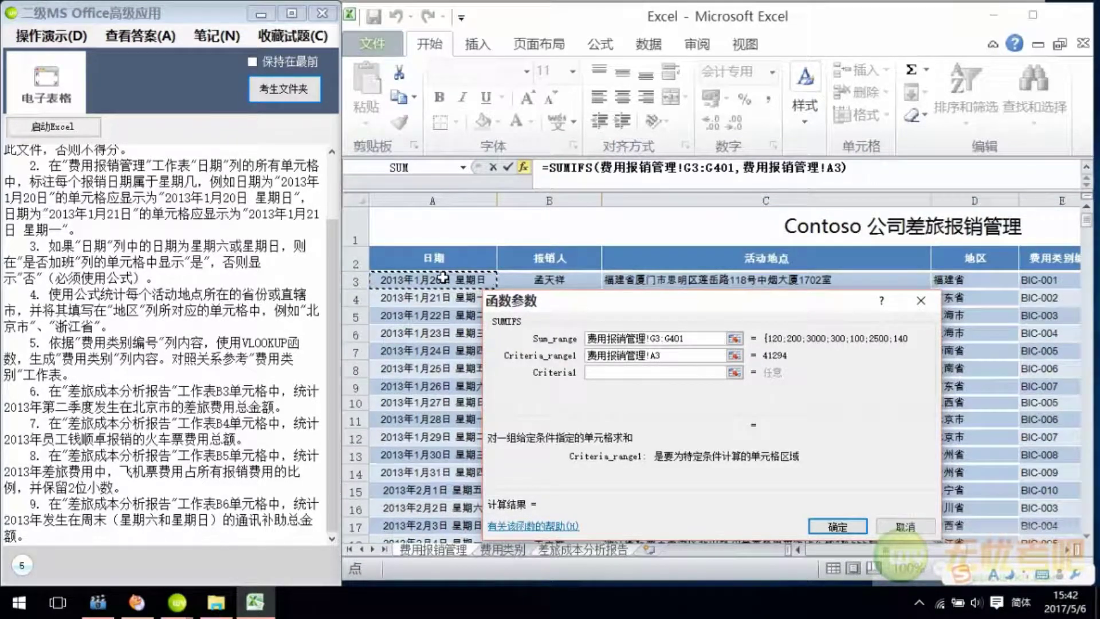
{"action": "key", "text": "ctrl+shift+Down"}
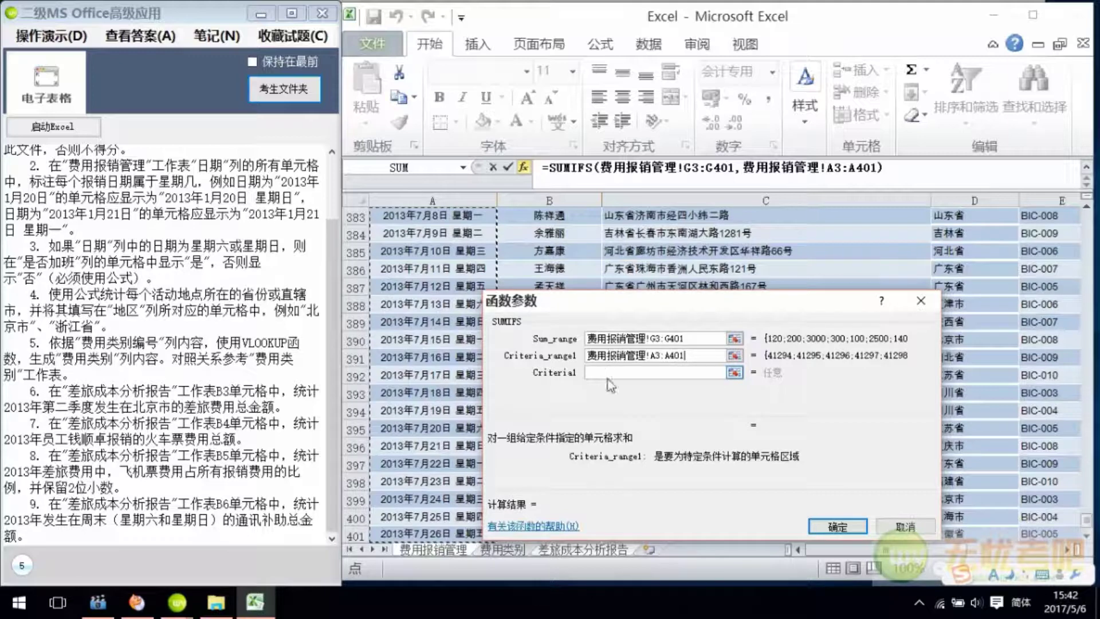
{"action": "left_click", "coordinate": [608, 372]}
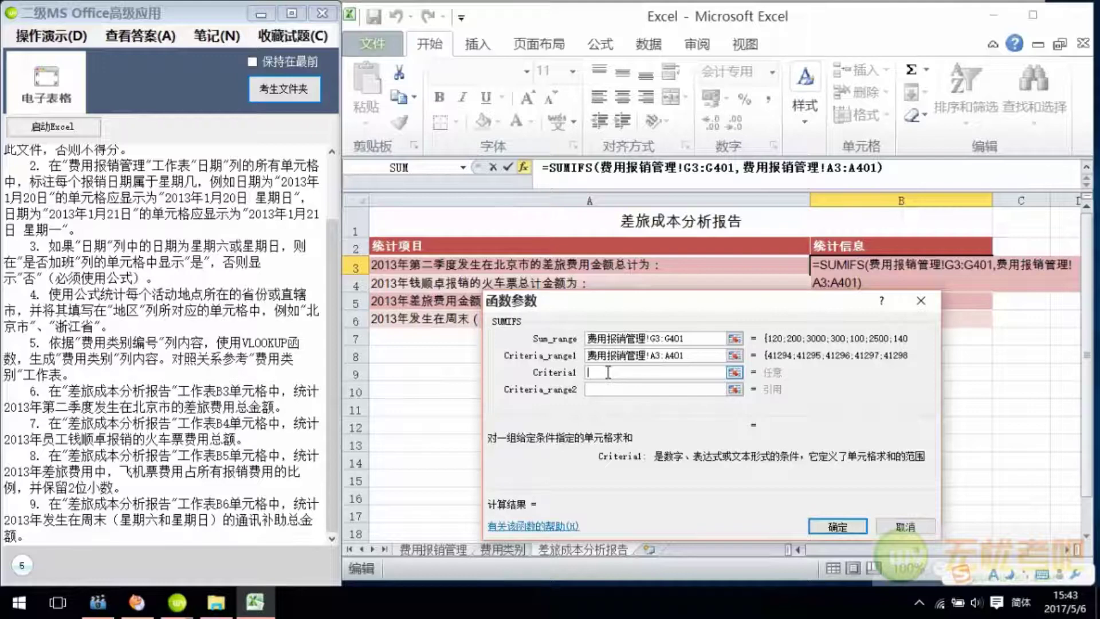
{"action": "type", "text": "\""}
{"action": "type", "text": ">=\"&DATE(2013,"}
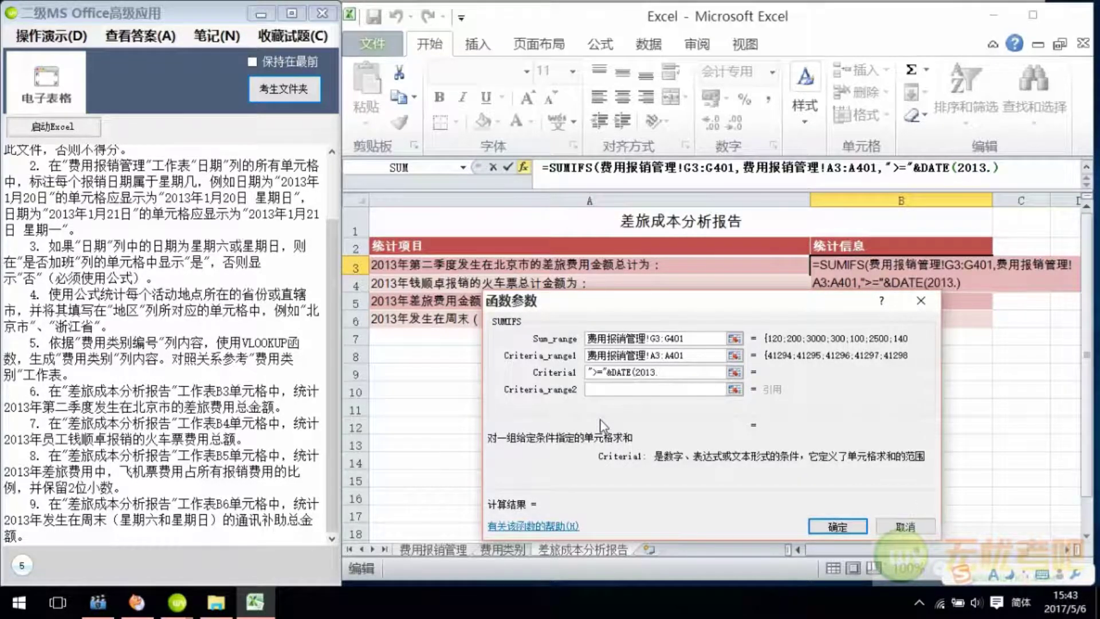
{"action": "type", "text": "4,1)"}
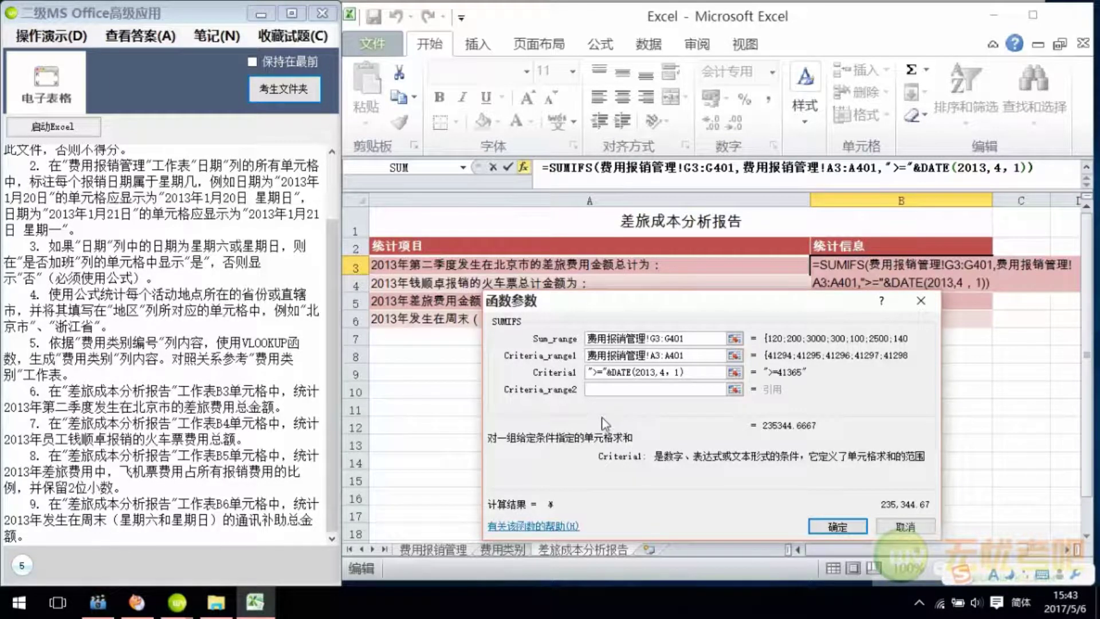
{"action": "double_click", "coordinate": [652, 356]}
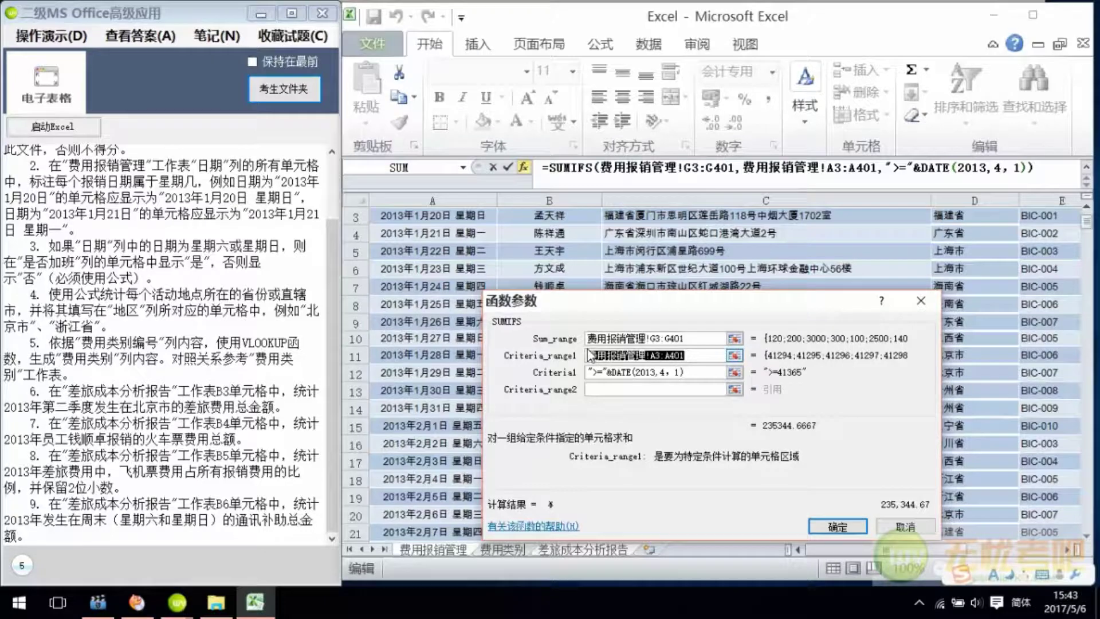
Add a second condition: dates in A3:A401 <=DATE(2013,6,30)
{"action": "left_click", "coordinate": [645, 389]}
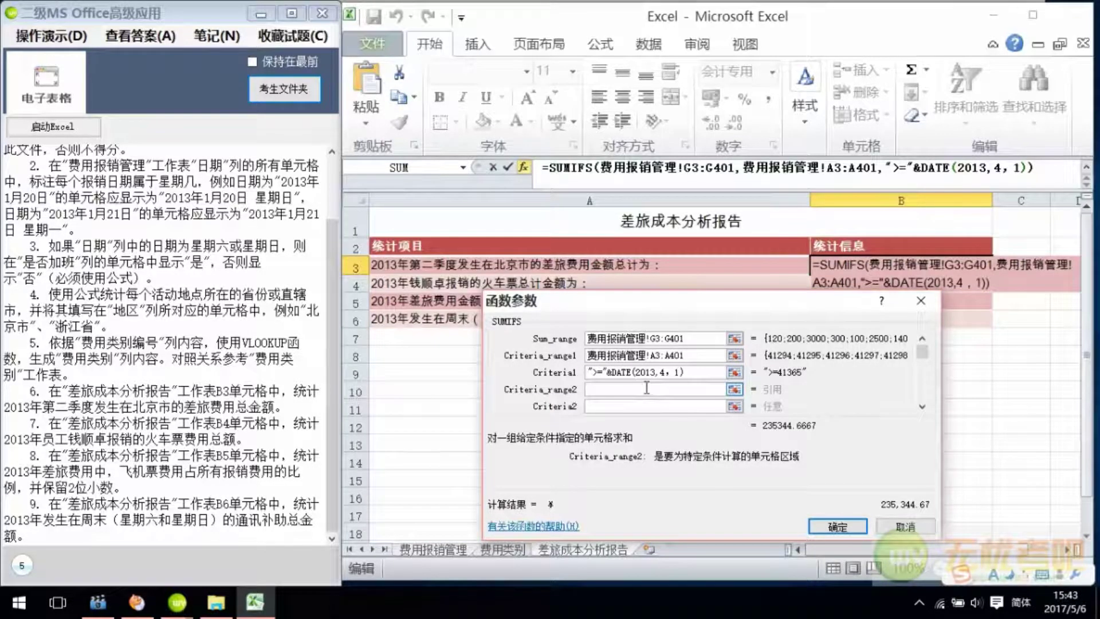
{"action": "key", "text": "ctrl+v"}
{"action": "key", "text": "Tab"}
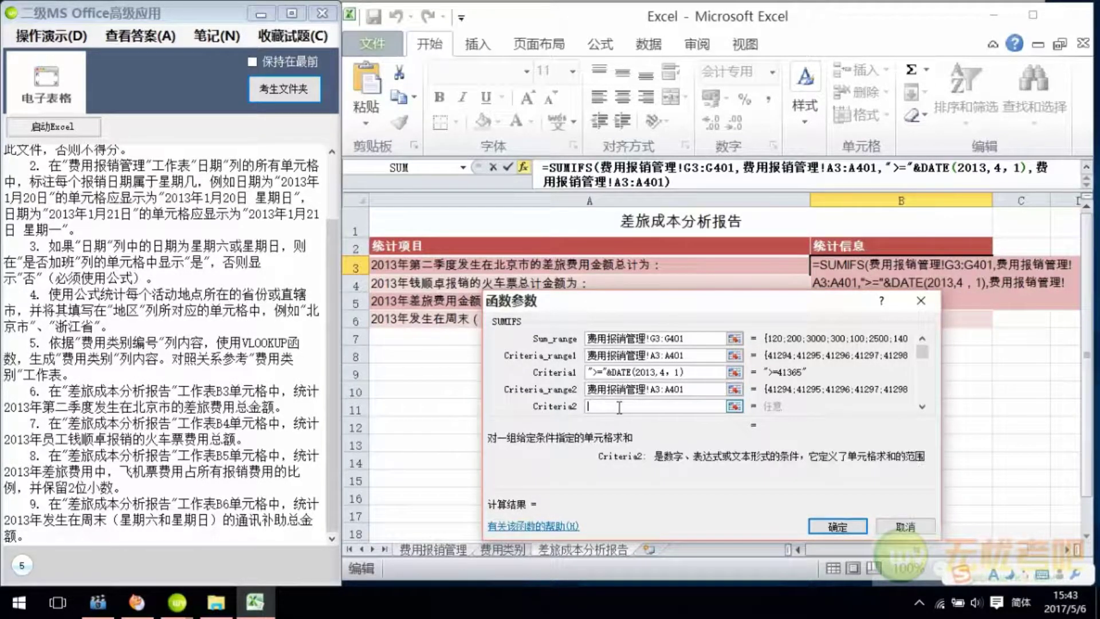
{"action": "type", "text": "\"<=\""}
{"action": "type", "text": "&DATE"}
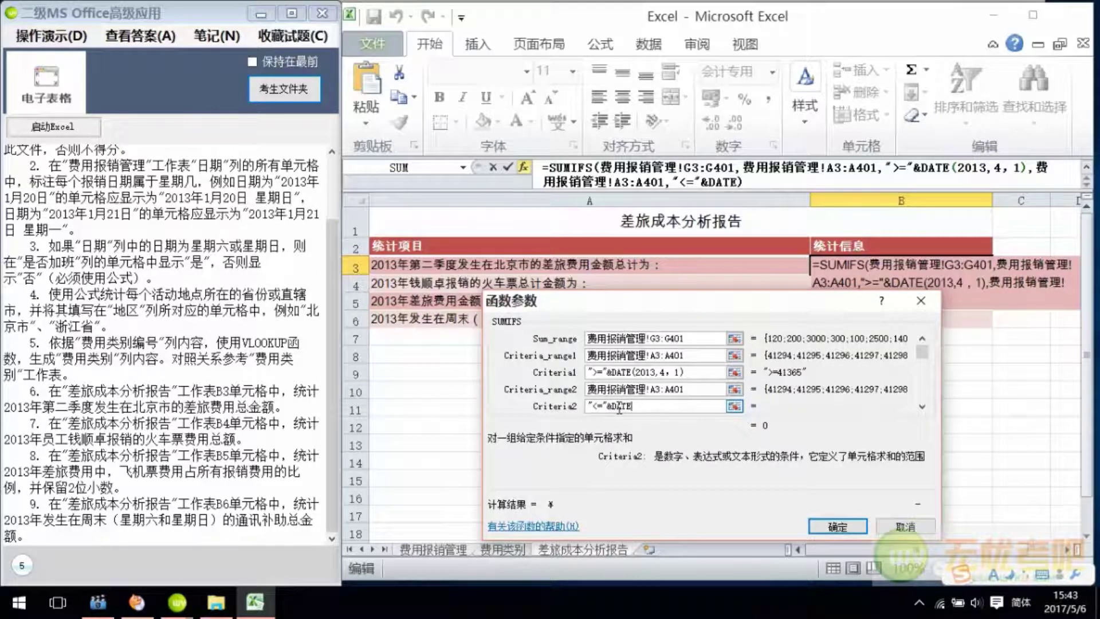
{"action": "type", "text": "(2013,6,30)"}
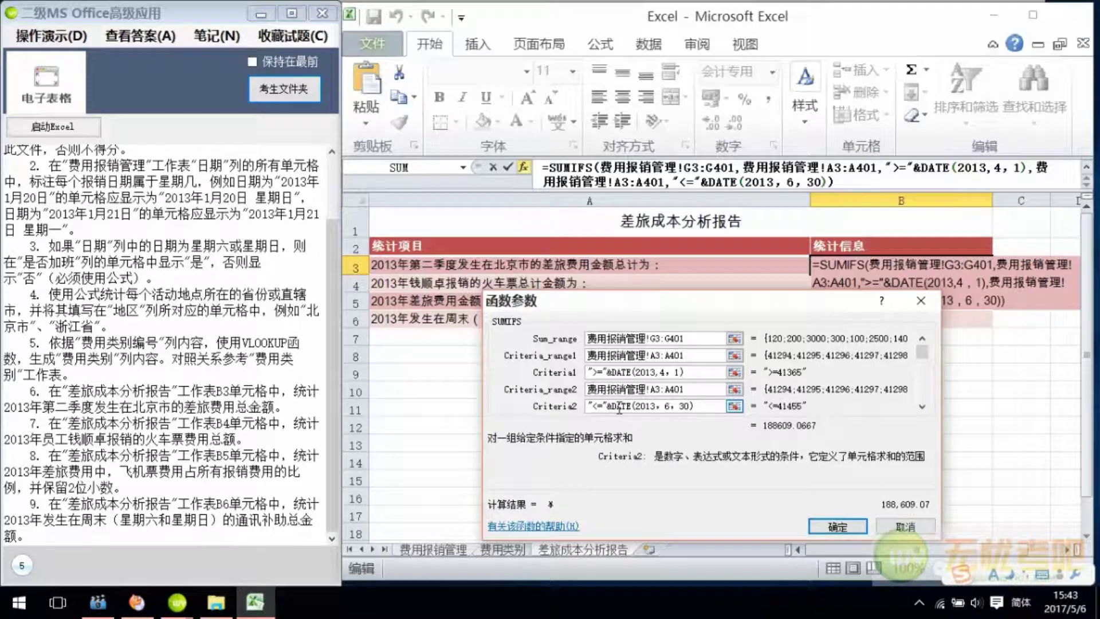
{"action": "key", "text": "Tab"}
{"action": "key", "text": "Tab"}
Add region D3:D401 equal to 北京市 (D380) and confirm, giving ¥31,420.47 in B3
{"action": "left_click", "coordinate": [646, 387]}
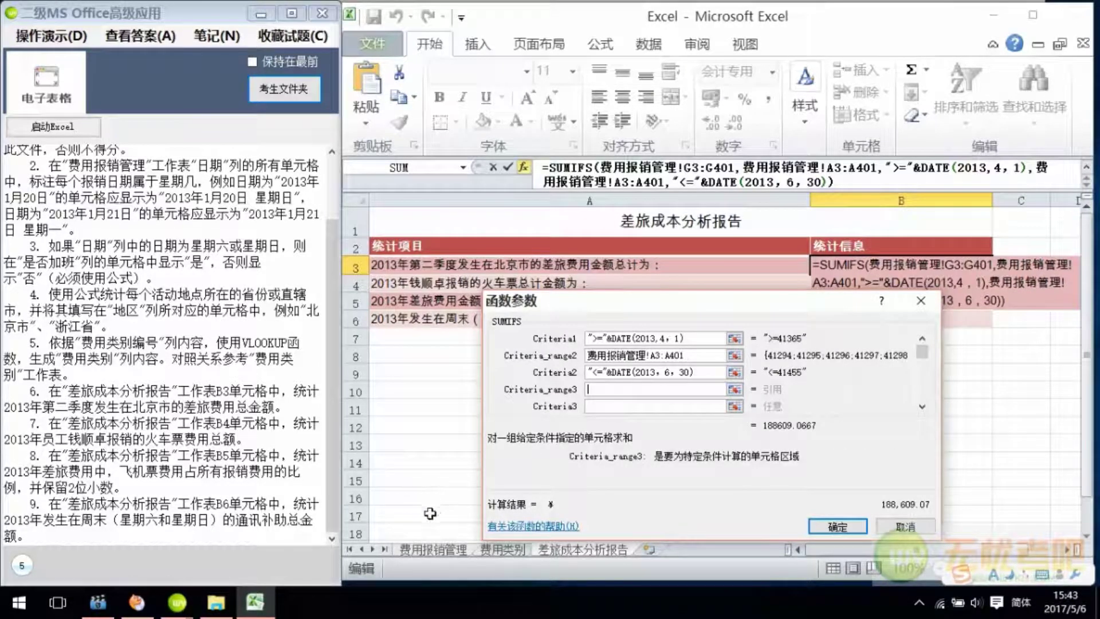
{"action": "left_click", "coordinate": [423, 550]}
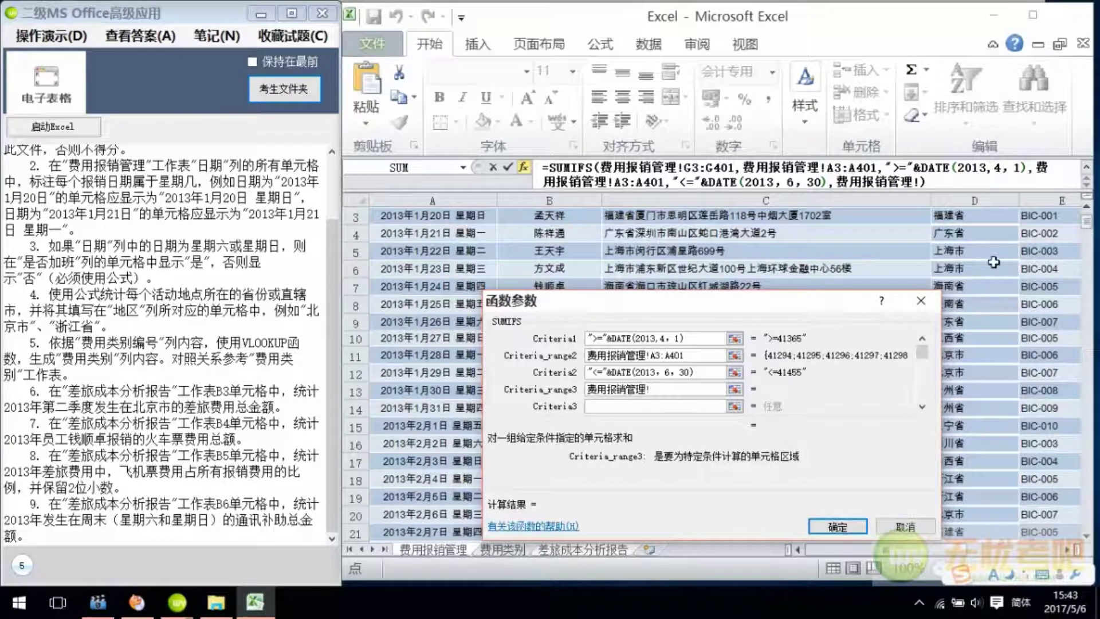
{"action": "scroll", "coordinate": [992, 262], "scroll_direction": "up", "scroll_amount": 1}
{"action": "left_click", "coordinate": [981, 280]}
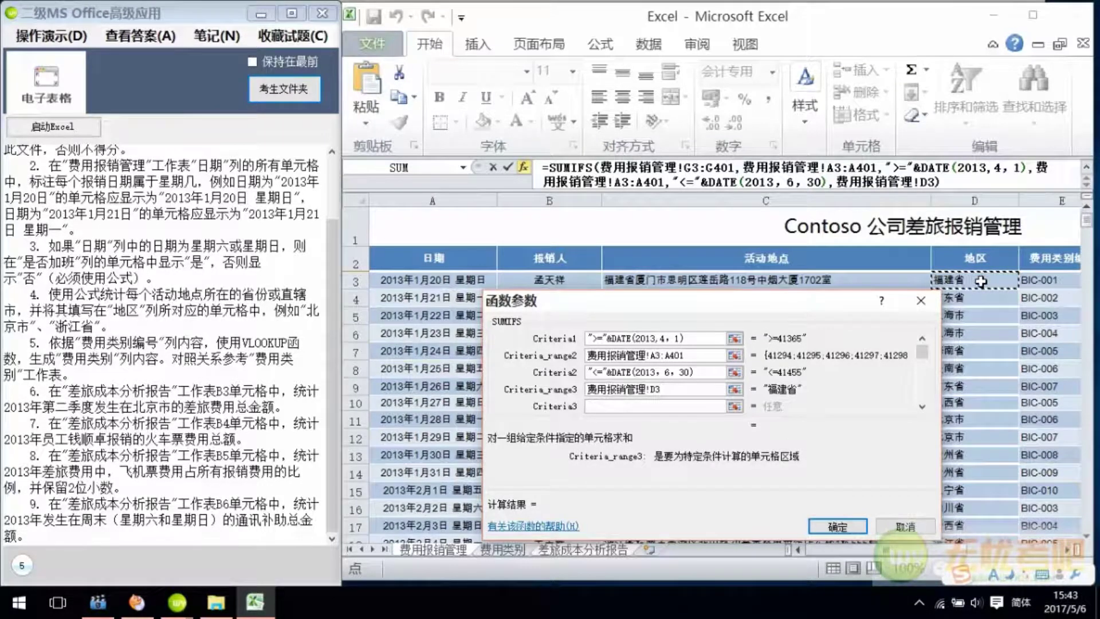
{"action": "key", "text": "ctrl+shift+Down"}
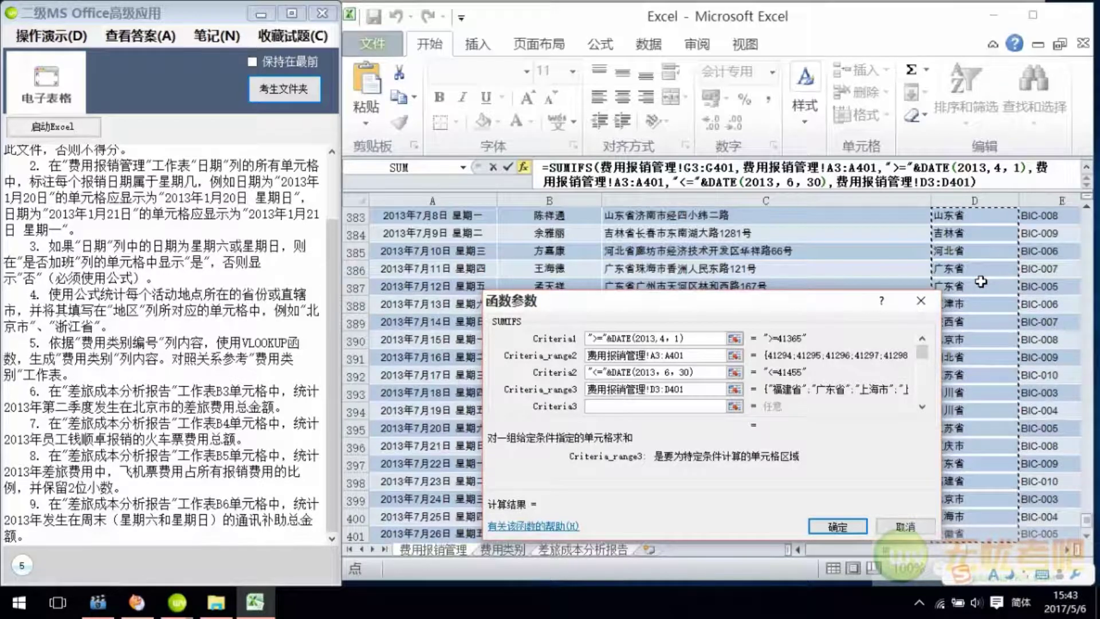
{"action": "left_click", "coordinate": [677, 406]}
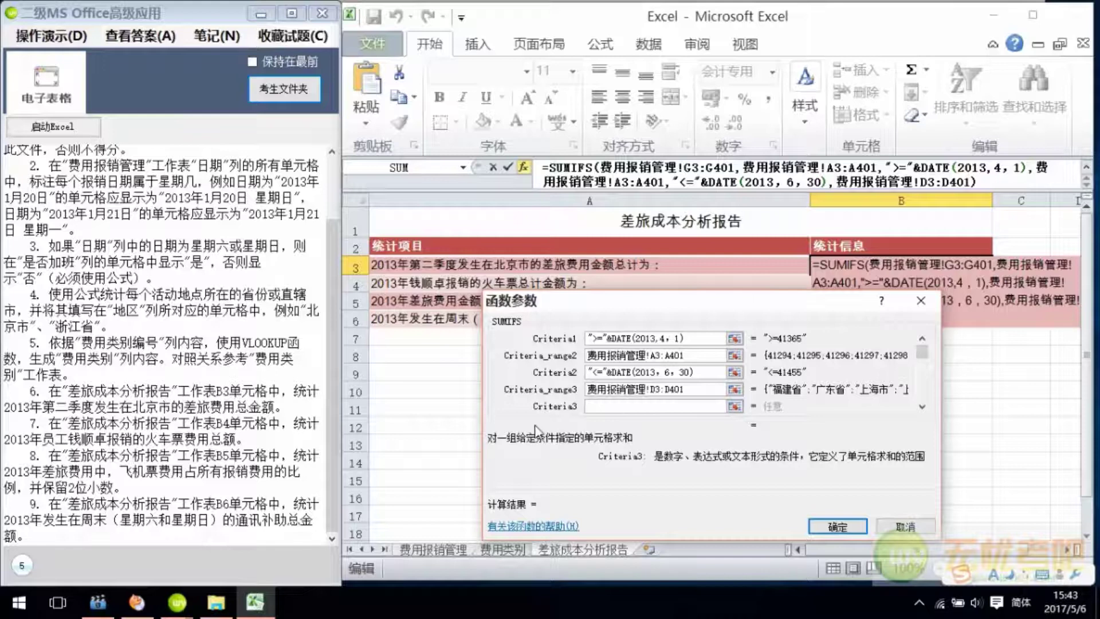
{"action": "left_click", "coordinate": [433, 549]}
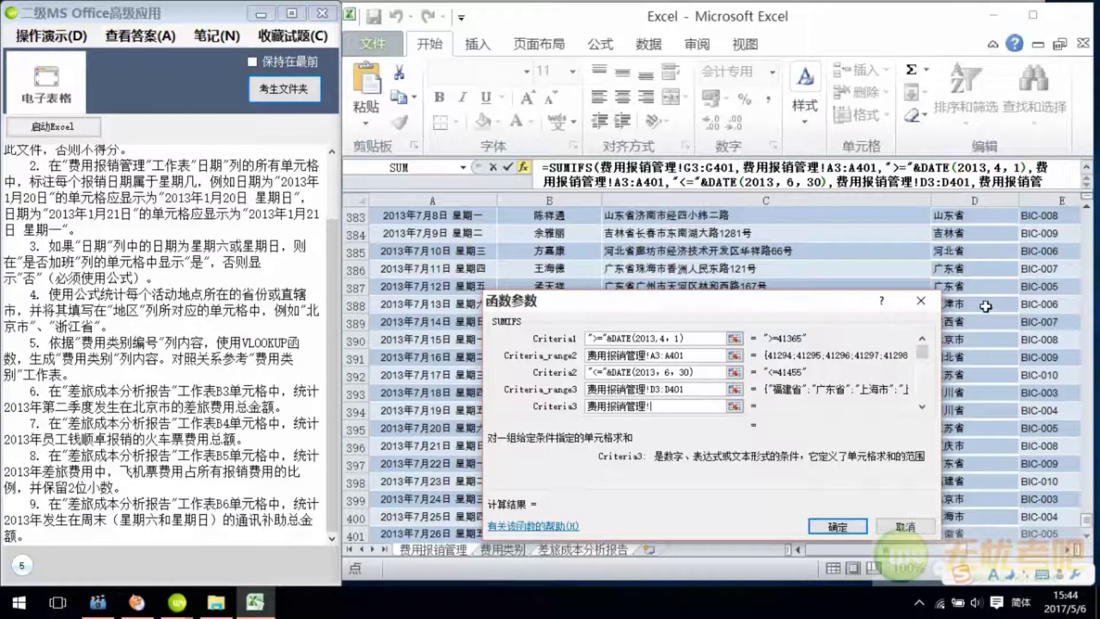
{"action": "left_click_drag", "start_coordinate": [833, 304], "coordinate": [803, 304]}
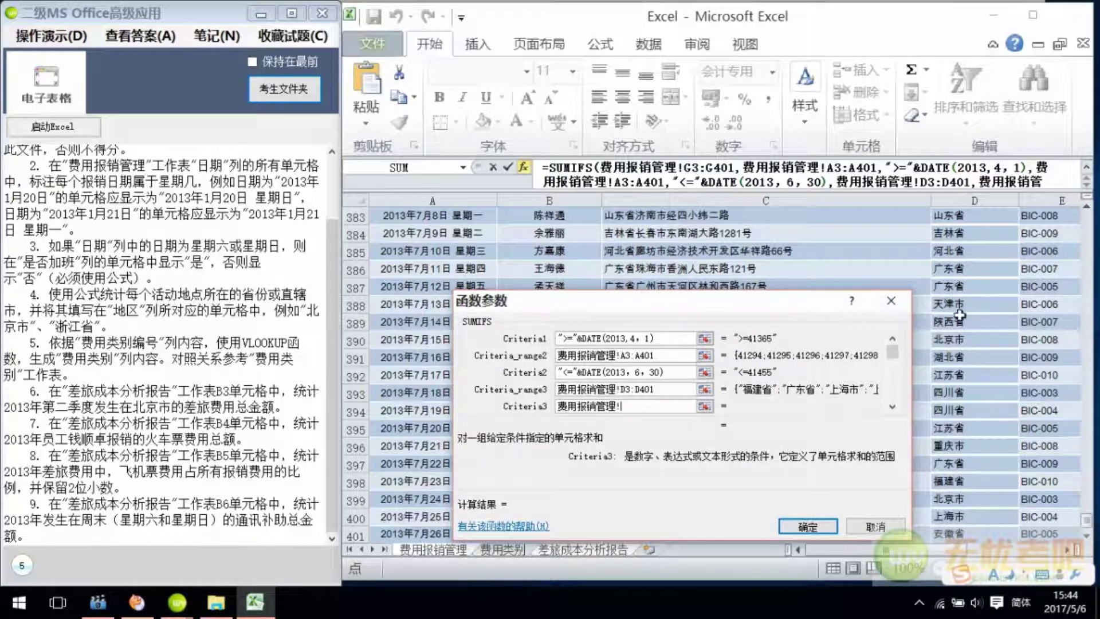
{"action": "scroll", "coordinate": [981, 390], "scroll_direction": "up", "scroll_amount": 1}
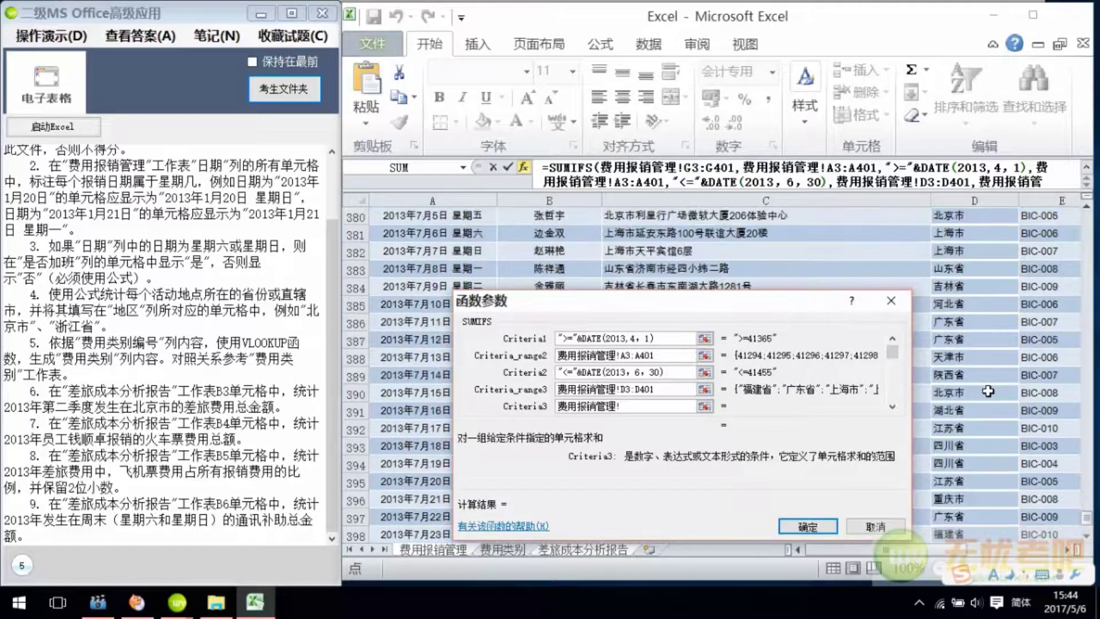
{"action": "left_click", "coordinate": [947, 217]}
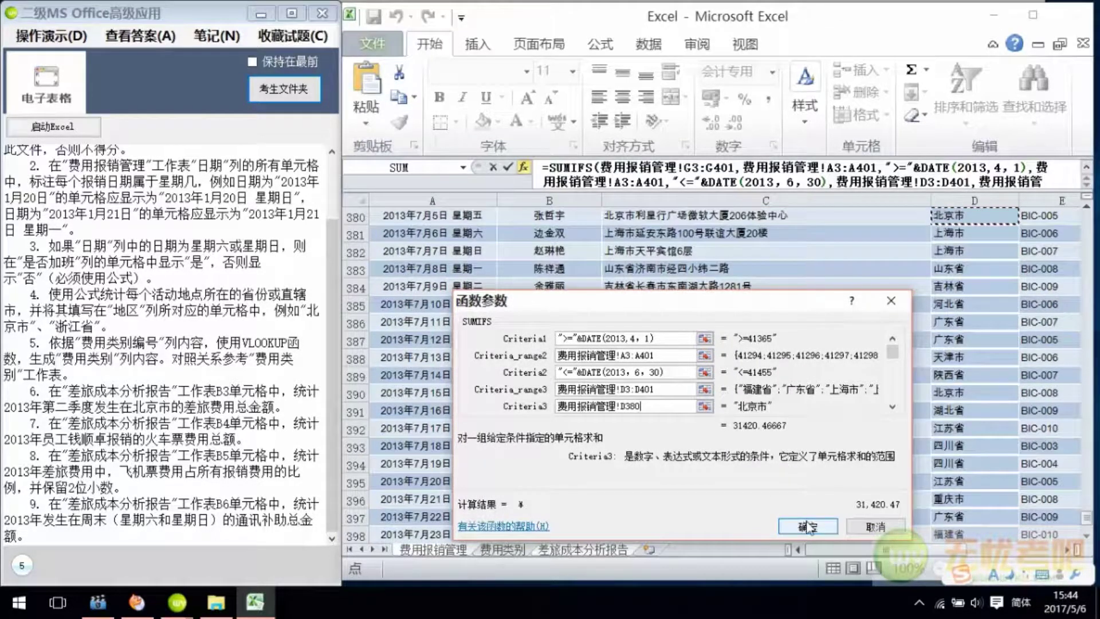
{"action": "left_click", "coordinate": [809, 526]}
{"action": "left_click", "coordinate": [884, 286]}
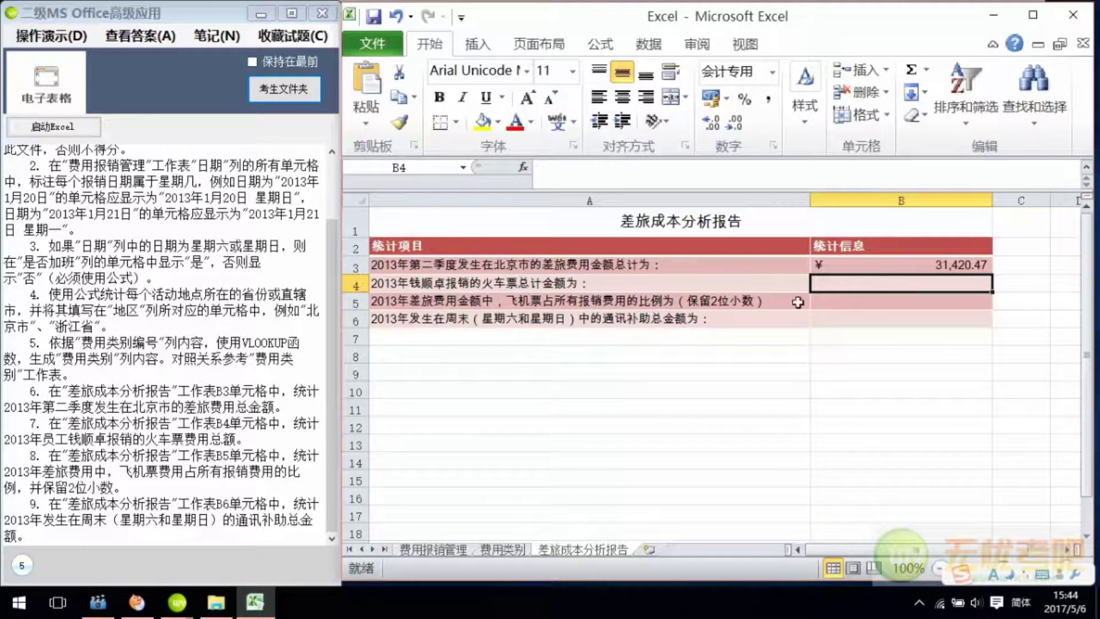
Insert SUMIFS into B4 and set its sum range to 费用报销管理!G3:G401
{"action": "type", "text": "="}
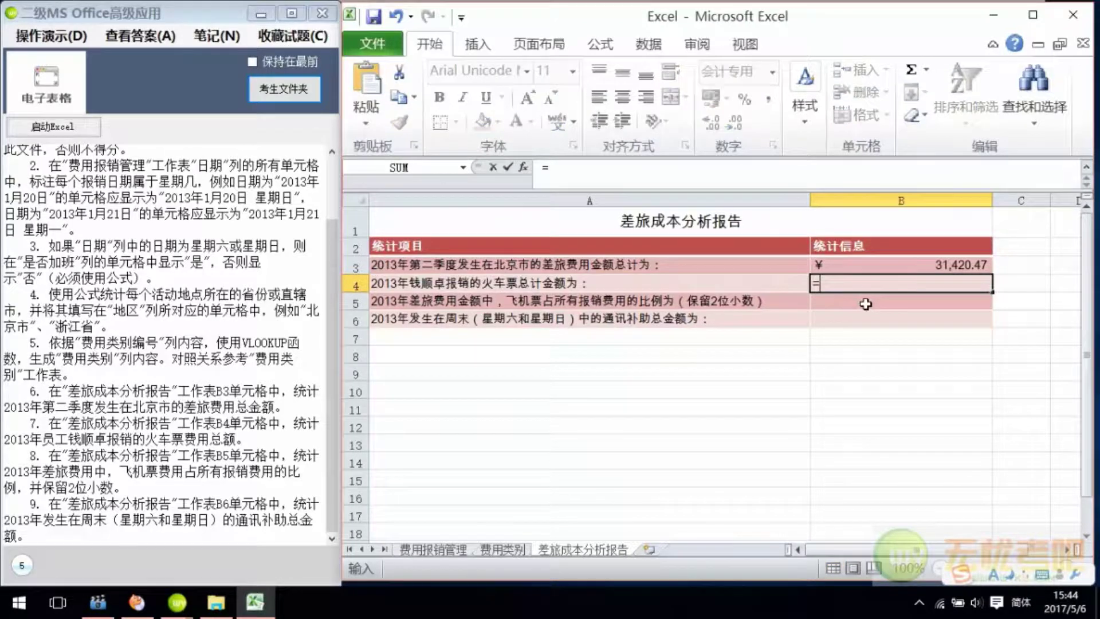
{"action": "type", "text": "SUM"}
{"action": "double_click", "coordinate": [851, 333]}
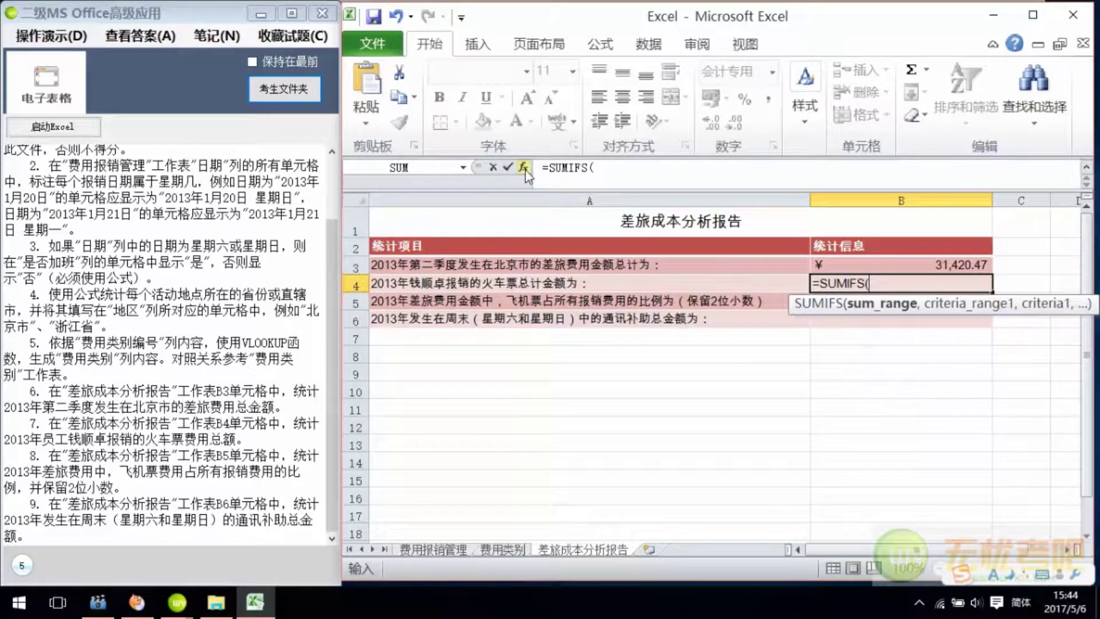
{"action": "left_click", "coordinate": [524, 168]}
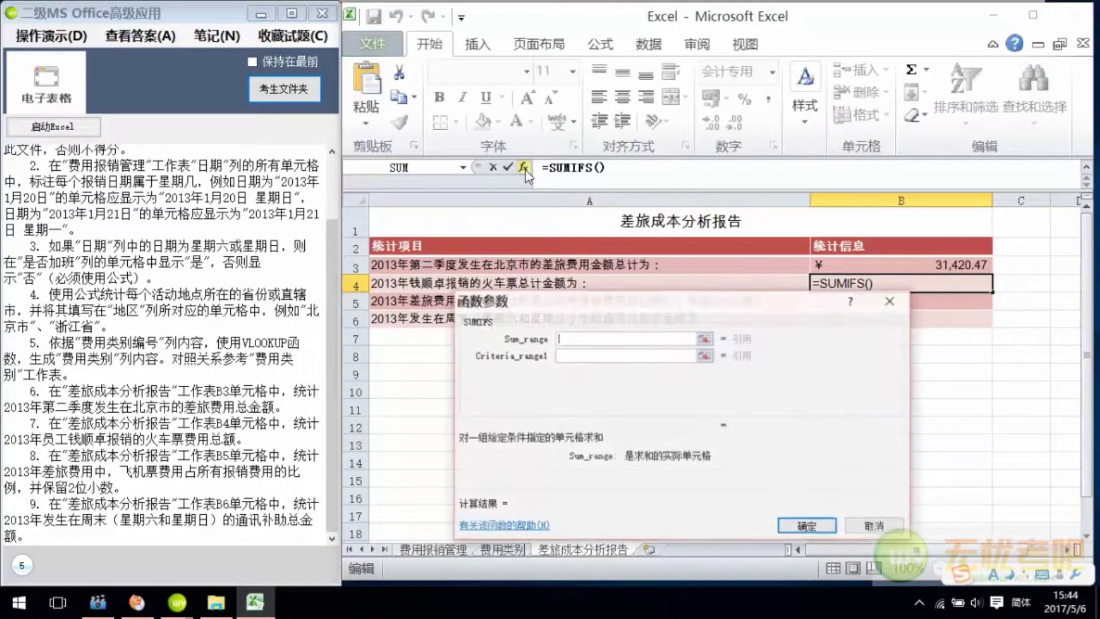
{"action": "left_click", "coordinate": [428, 549]}
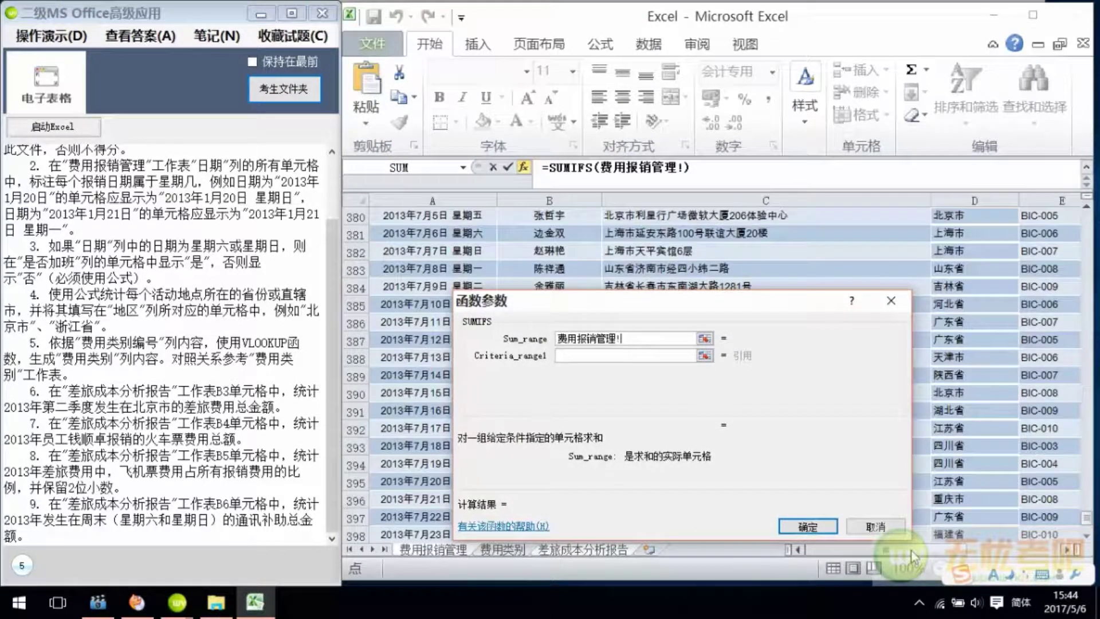
{"action": "left_click_drag", "start_coordinate": [1086, 521], "coordinate": [1076, 229]}
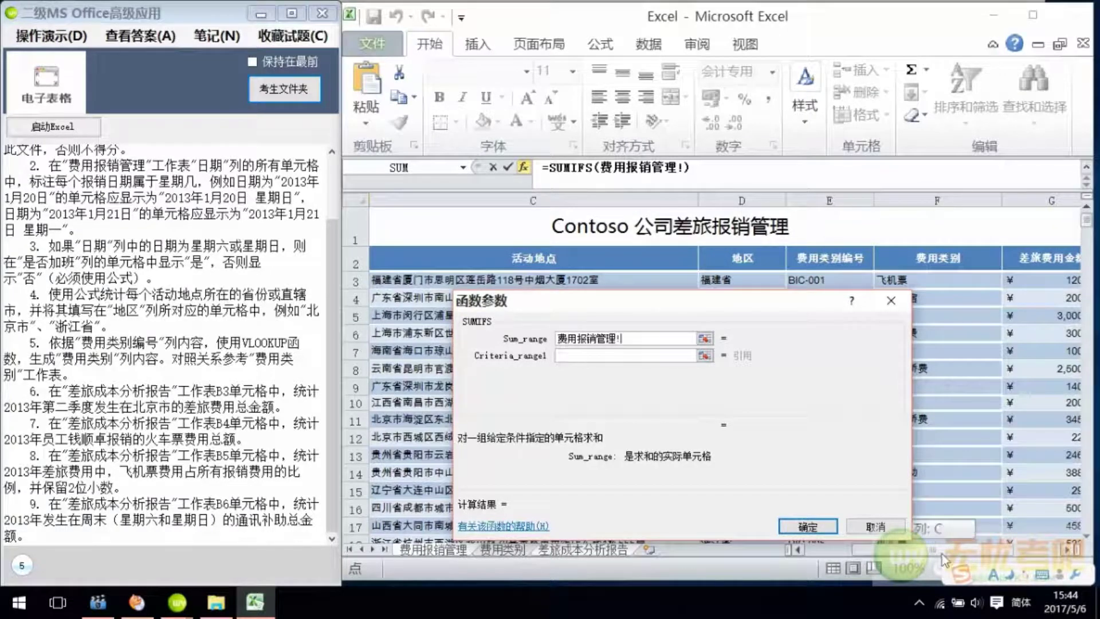
{"action": "left_click", "coordinate": [1033, 283]}
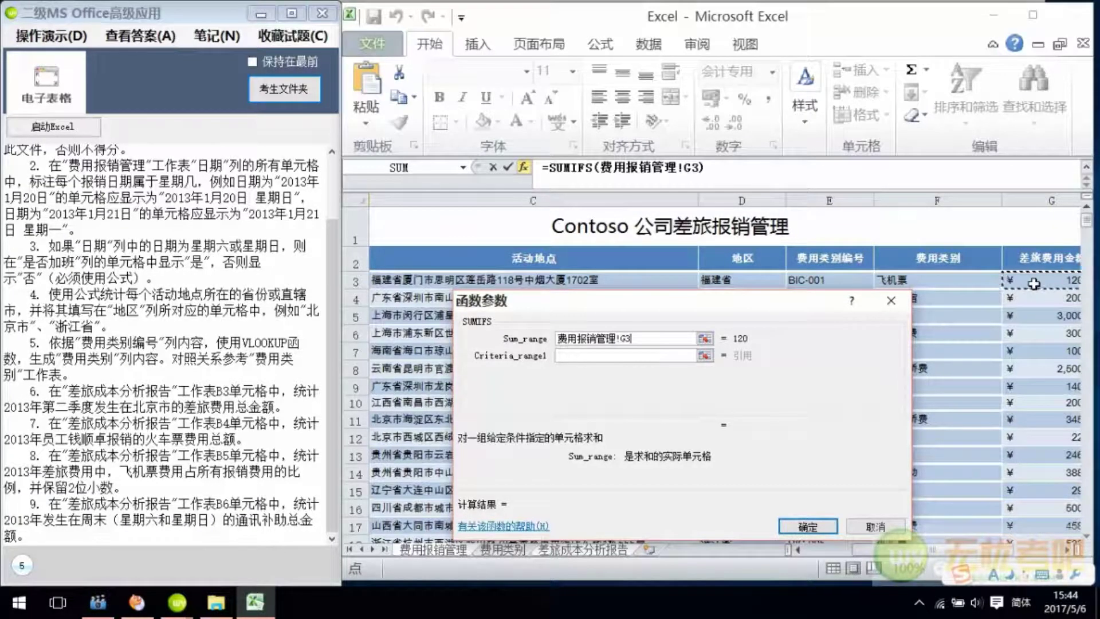
{"action": "key", "text": "ctrl+shift+Down"}
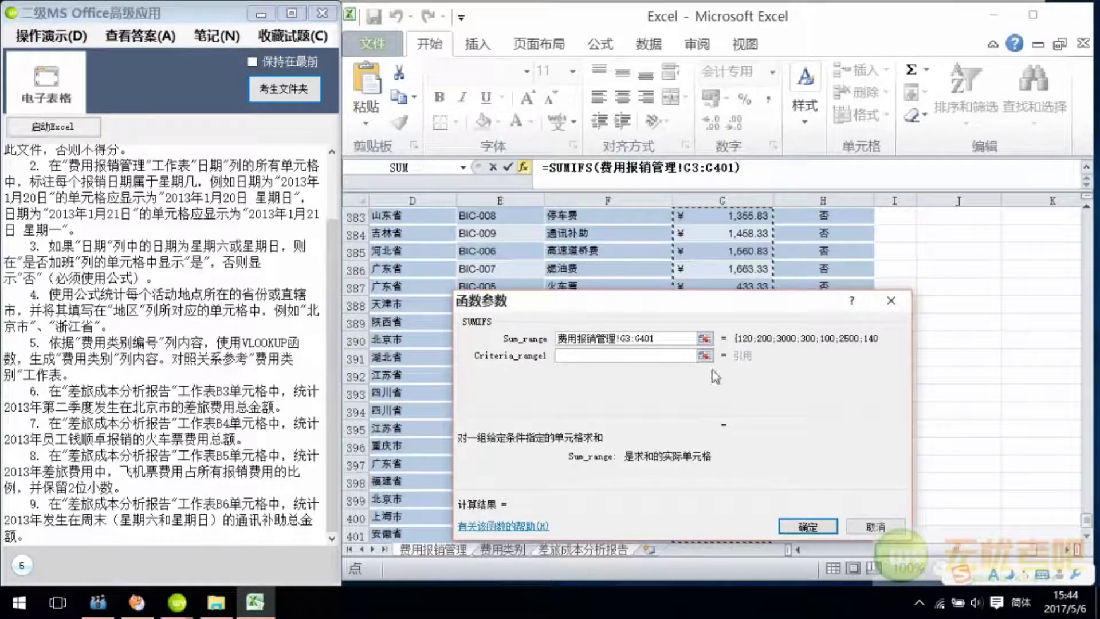
{"action": "left_click", "coordinate": [642, 357]}
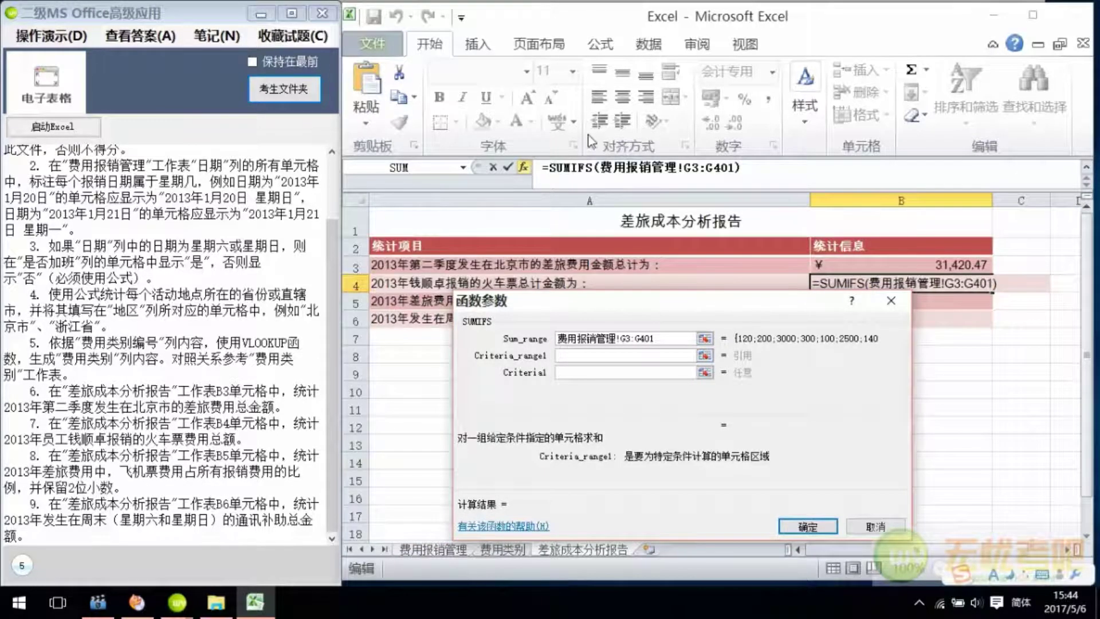
Add the first condition: reimburser column B3:B401 equal to the employee in B398
{"action": "left_click", "coordinate": [441, 550]}
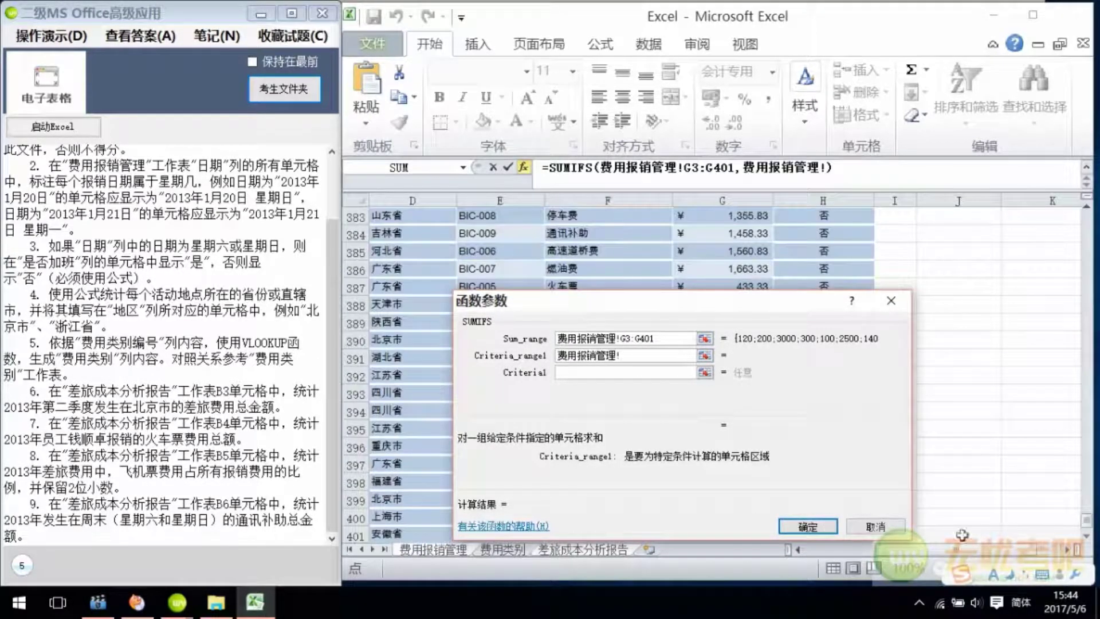
{"action": "left_click_drag", "start_coordinate": [1086, 518], "coordinate": [1086, 209]}
{"action": "left_click", "coordinate": [399, 273]}
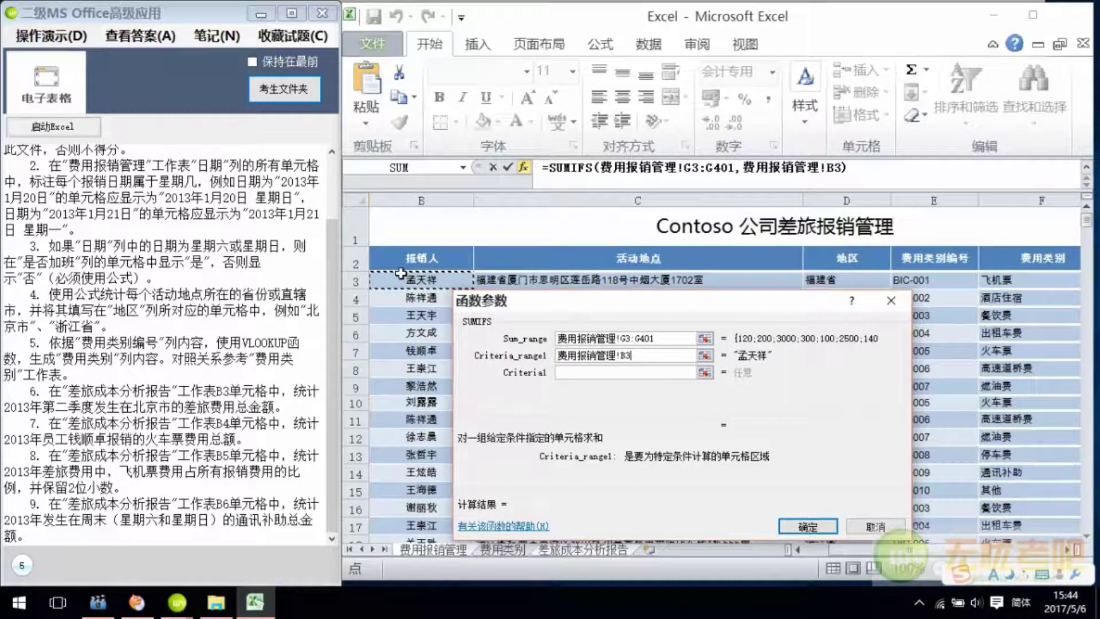
{"action": "key", "text": "ctrl+shift+Down"}
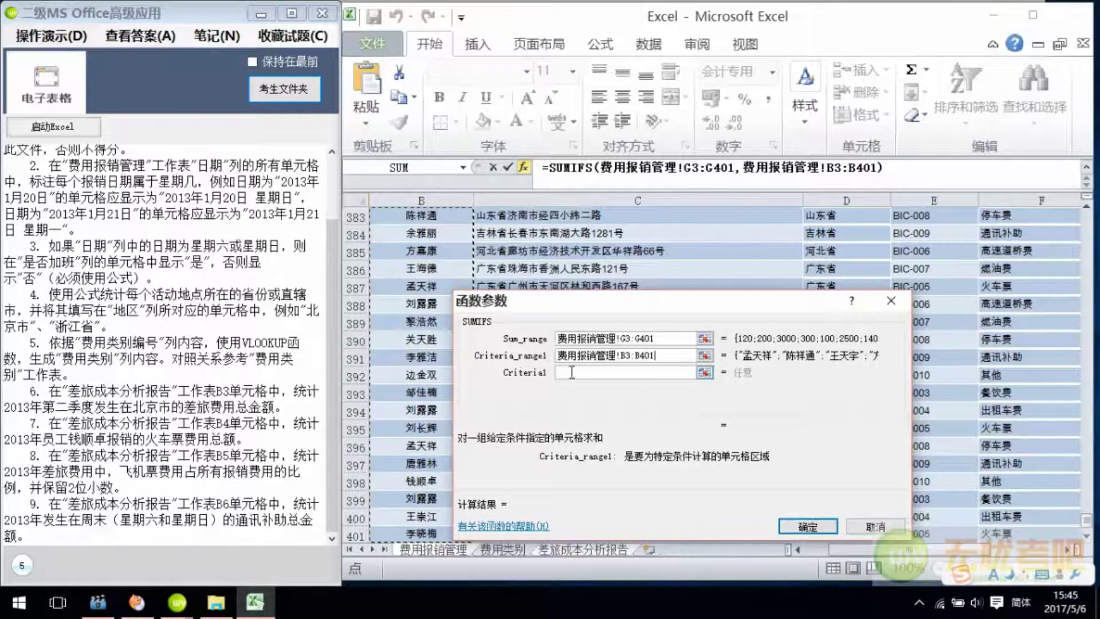
{"action": "left_click", "coordinate": [571, 372]}
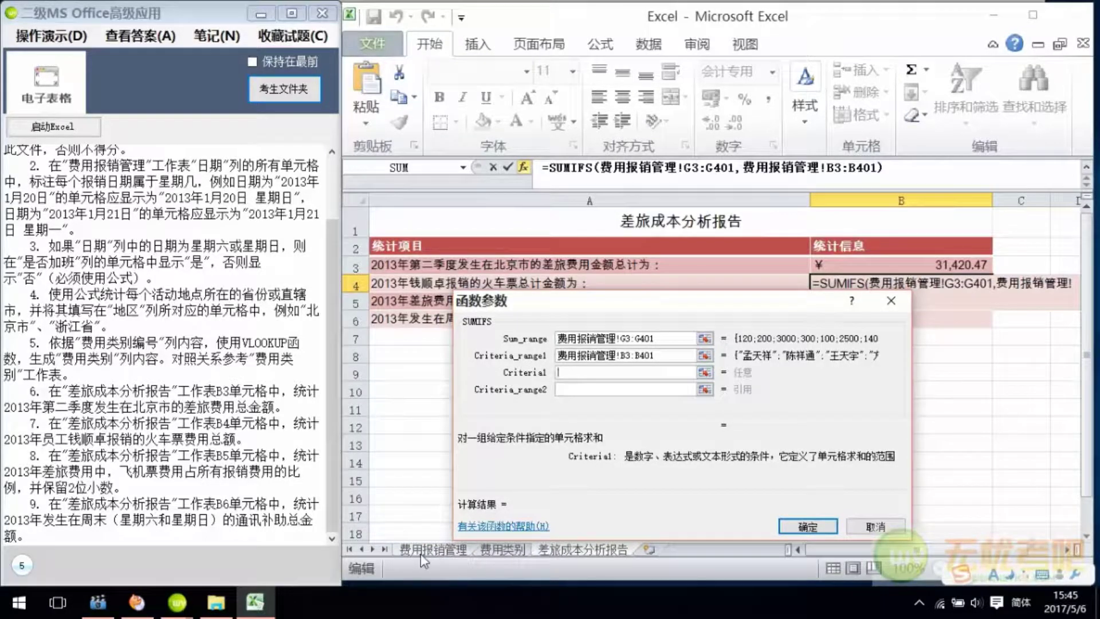
{"action": "left_click", "coordinate": [424, 551]}
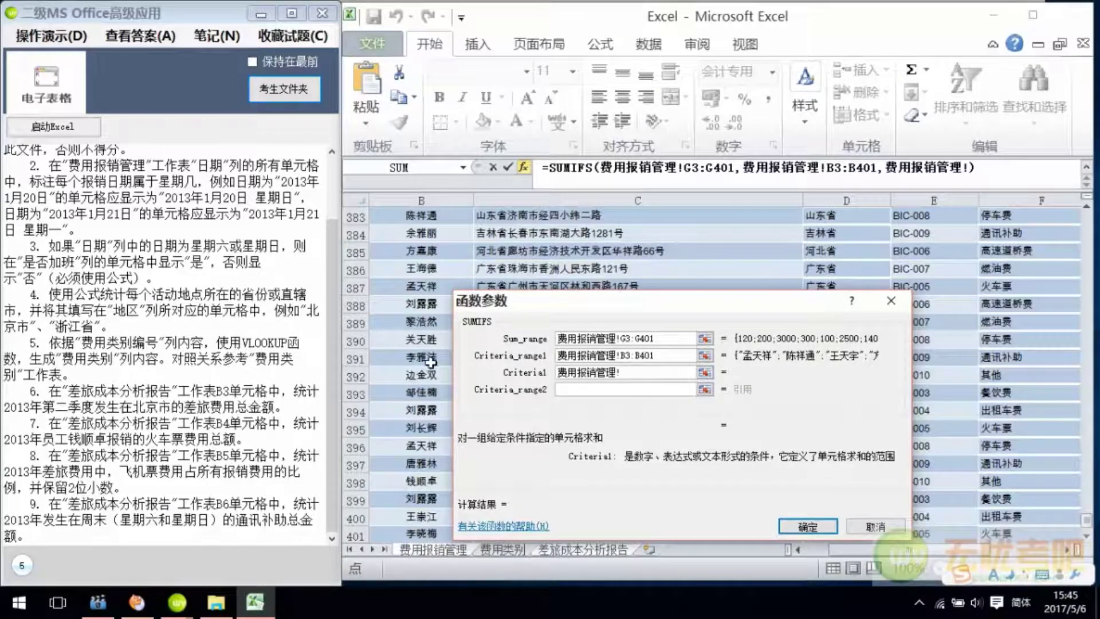
{"action": "left_click", "coordinate": [411, 481]}
Add category F3:F401 equal to 火车票 (F387) and confirm, giving ¥1,871.60
{"action": "left_click", "coordinate": [633, 389]}
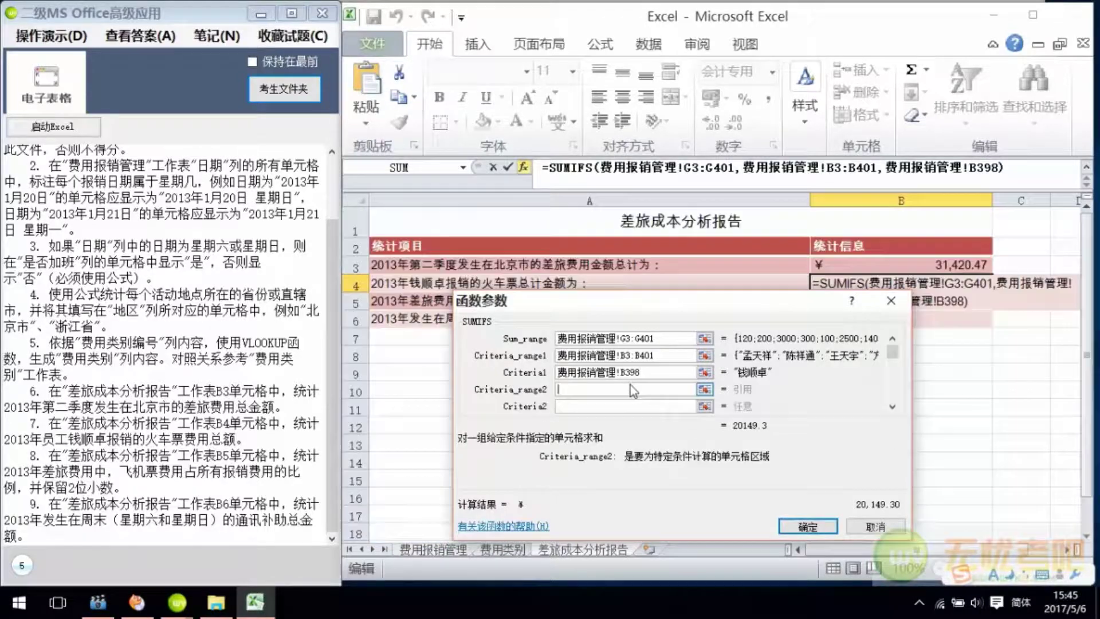
{"action": "left_click", "coordinate": [436, 550]}
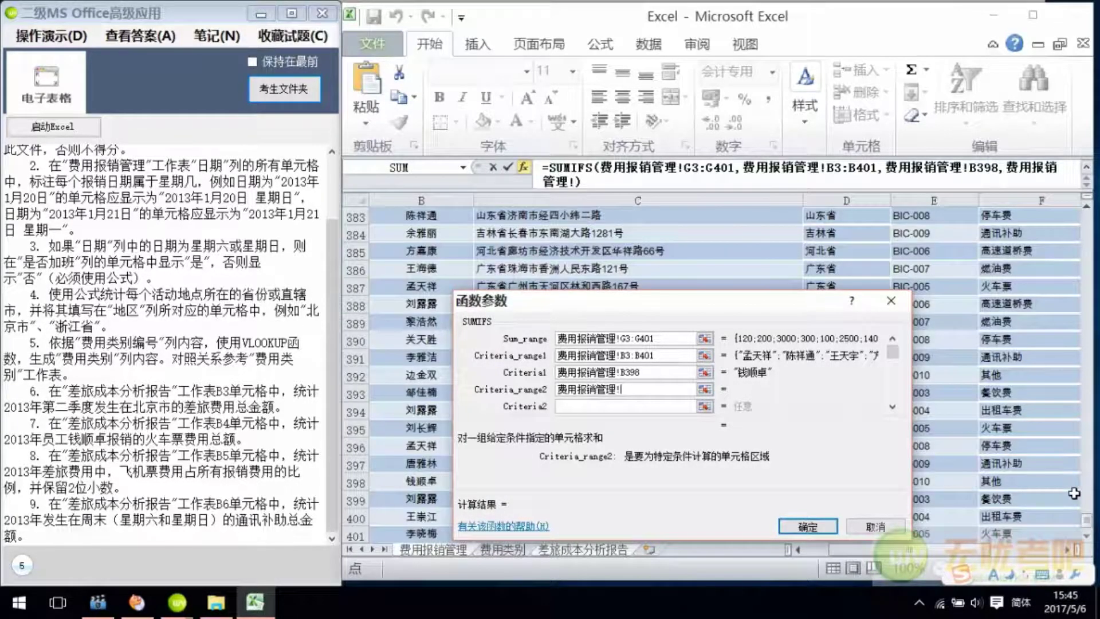
{"action": "left_click_drag", "start_coordinate": [1086, 519], "coordinate": [1086, 220]}
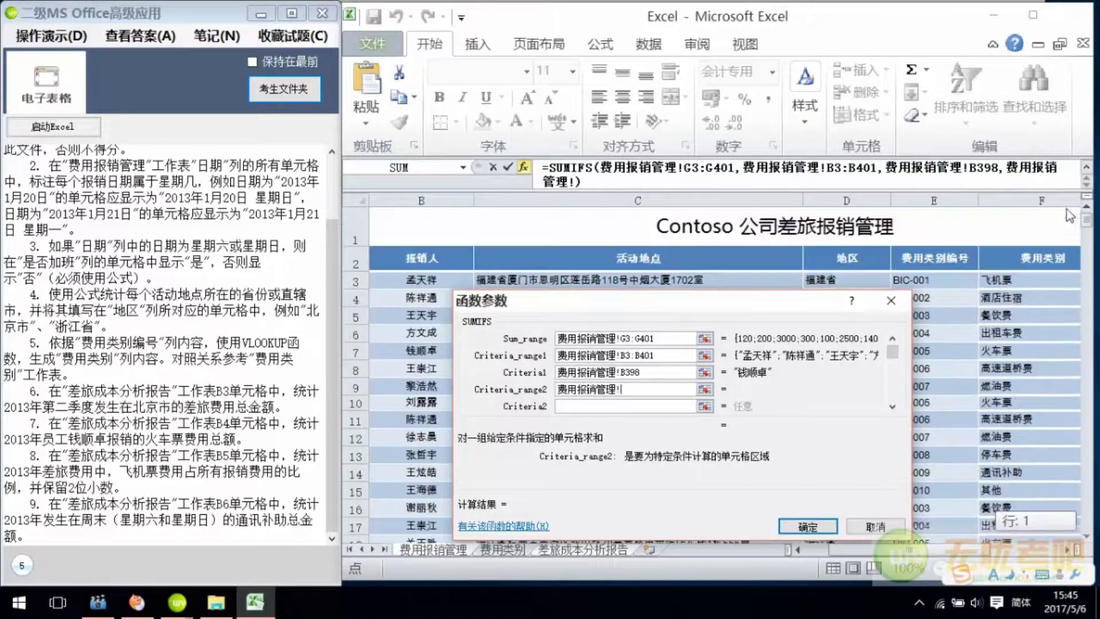
{"action": "left_click", "coordinate": [1005, 281]}
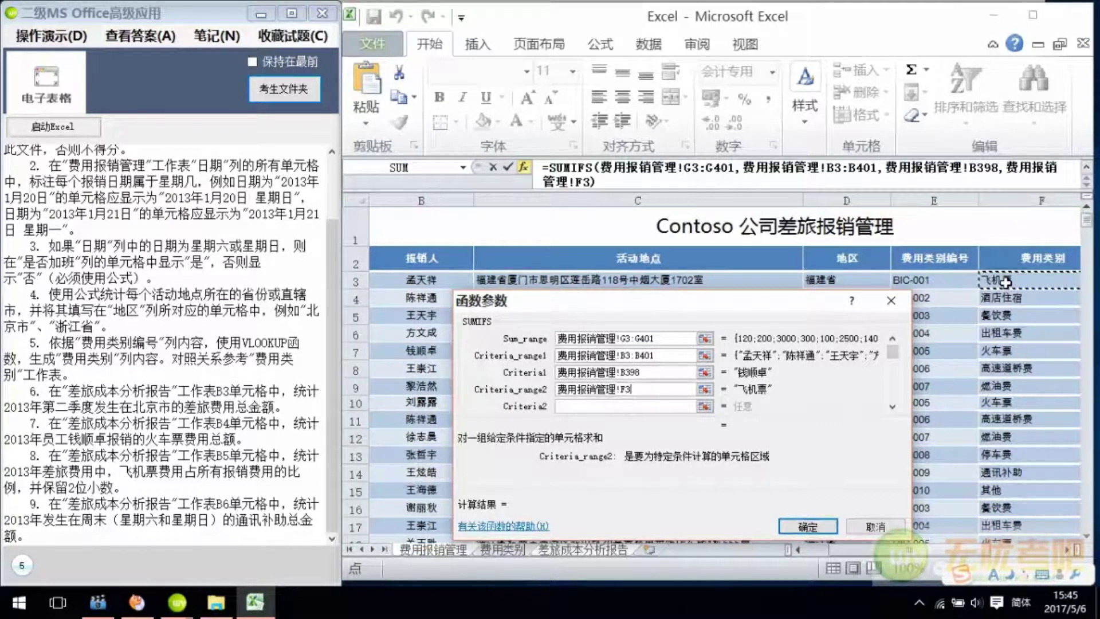
{"action": "key", "text": "ctrl+shift+Down"}
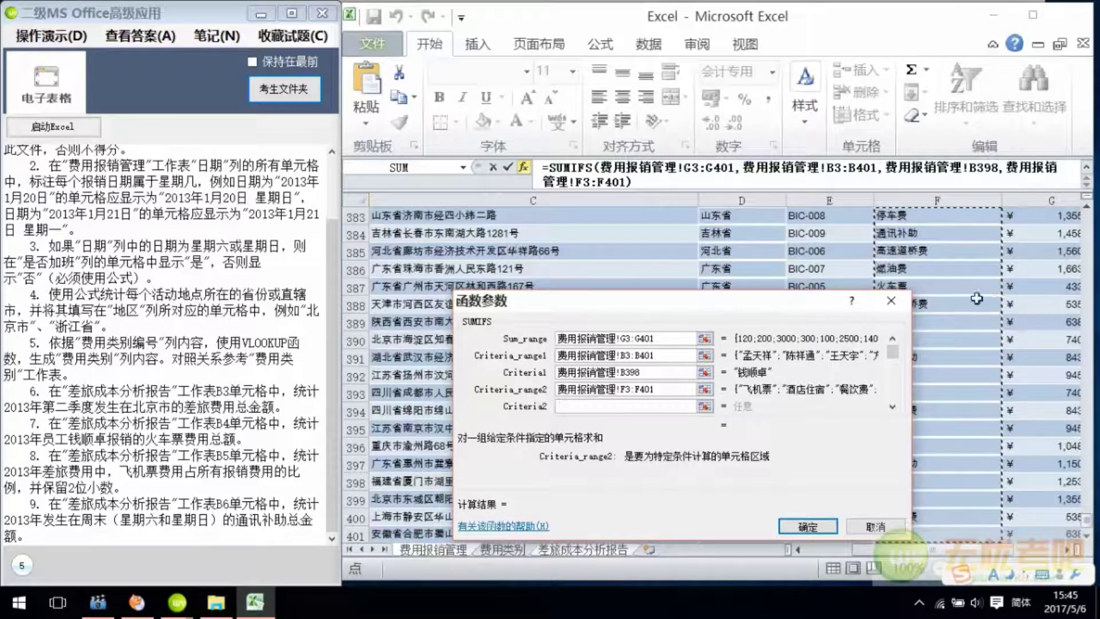
{"action": "left_click", "coordinate": [615, 408]}
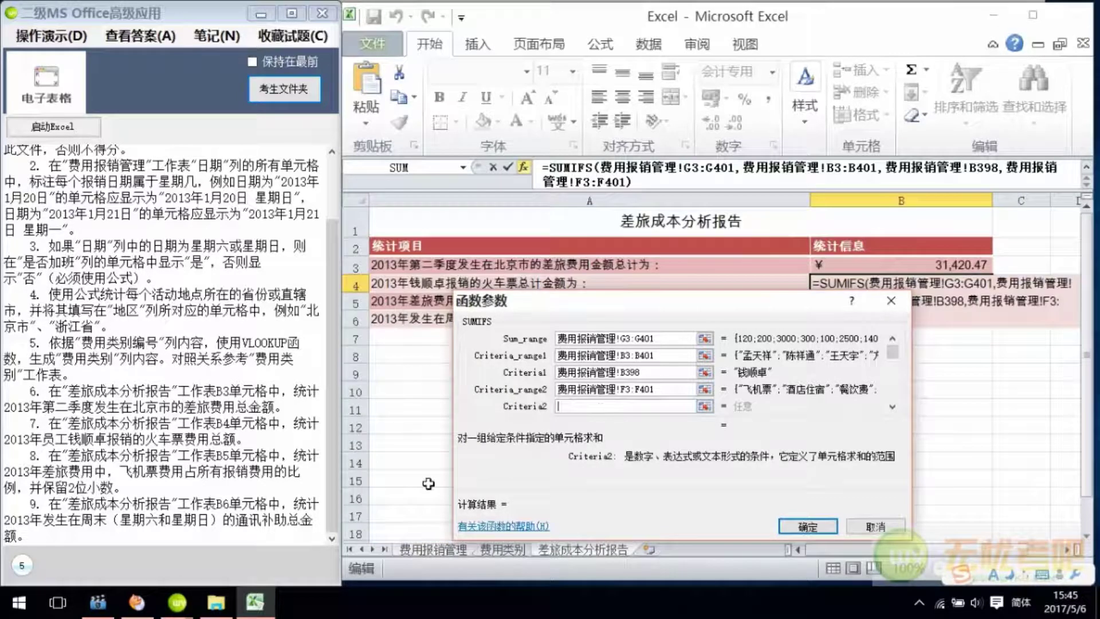
{"action": "left_click", "coordinate": [417, 549]}
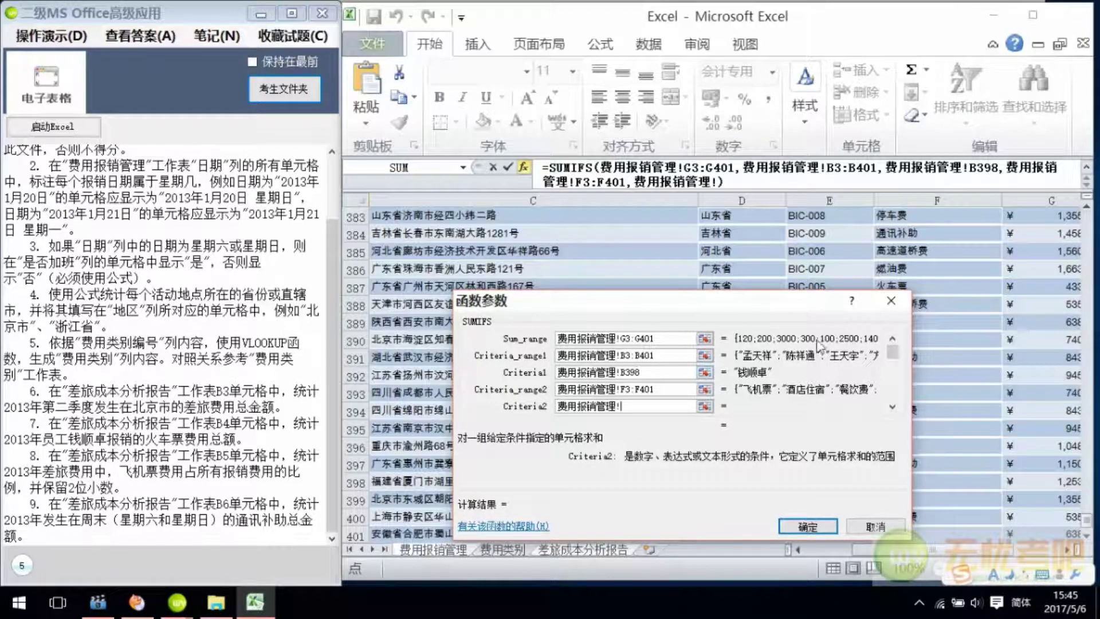
{"action": "left_click", "coordinate": [906, 281]}
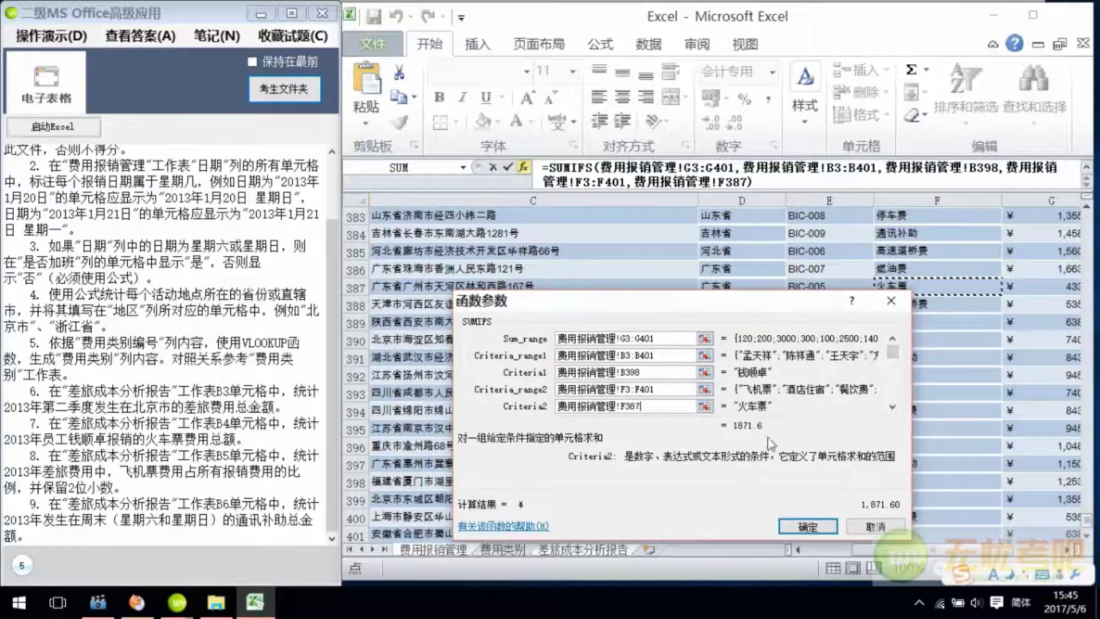
{"action": "left_click", "coordinate": [796, 527]}
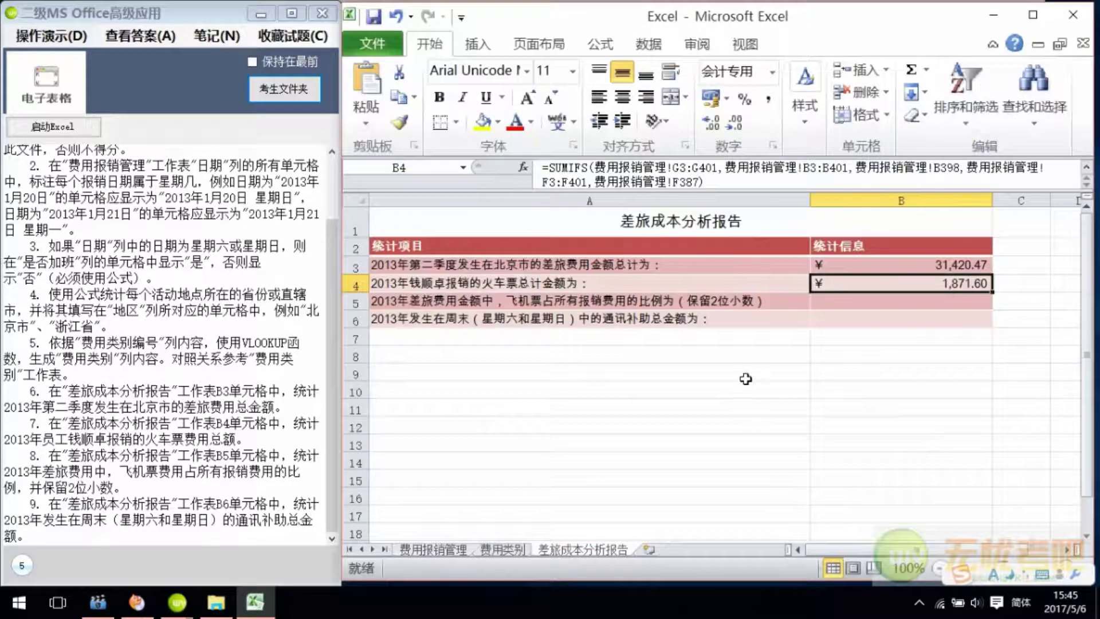
{"action": "left_click", "coordinate": [858, 307]}
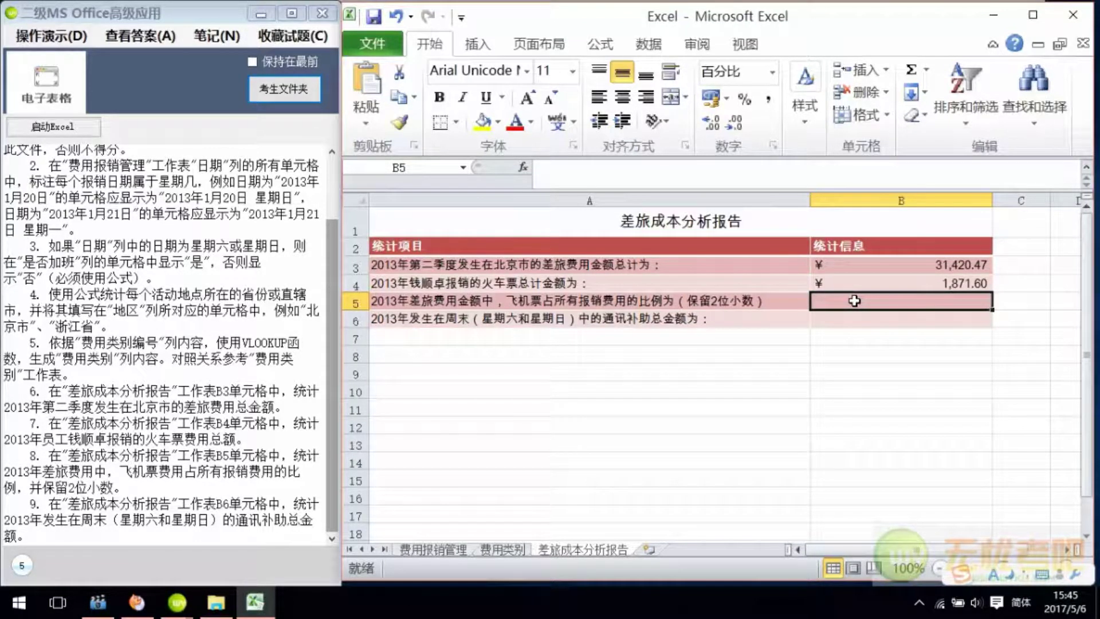
Insert SUMIFS into B5 with sum range 费用报销管理!G3:G401
{"action": "type", "text": "=SUM"}
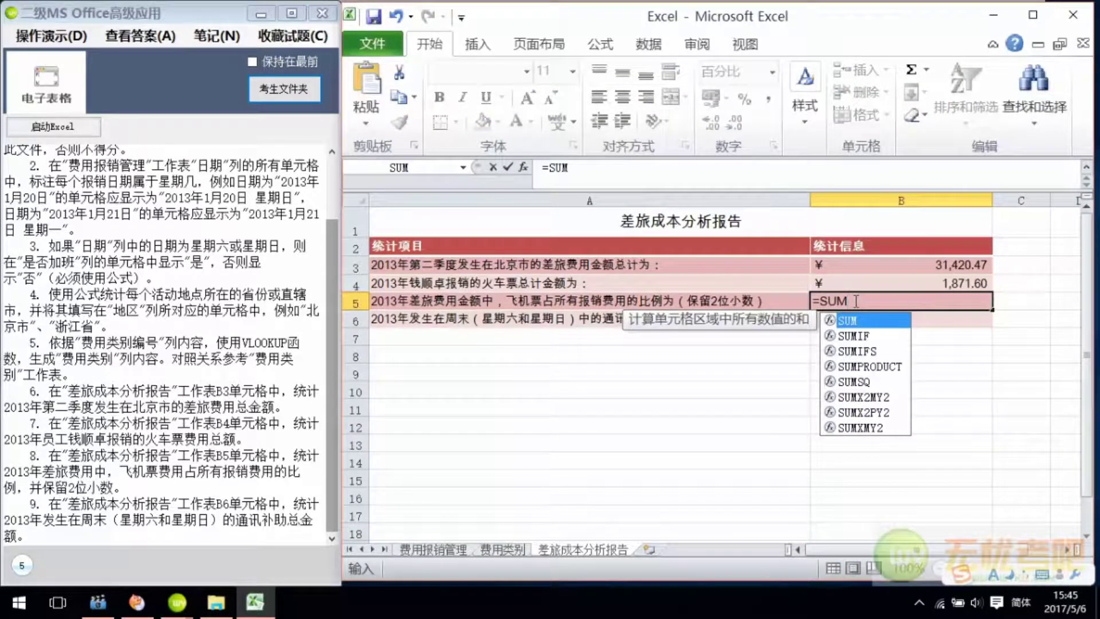
{"action": "double_click", "coordinate": [856, 351]}
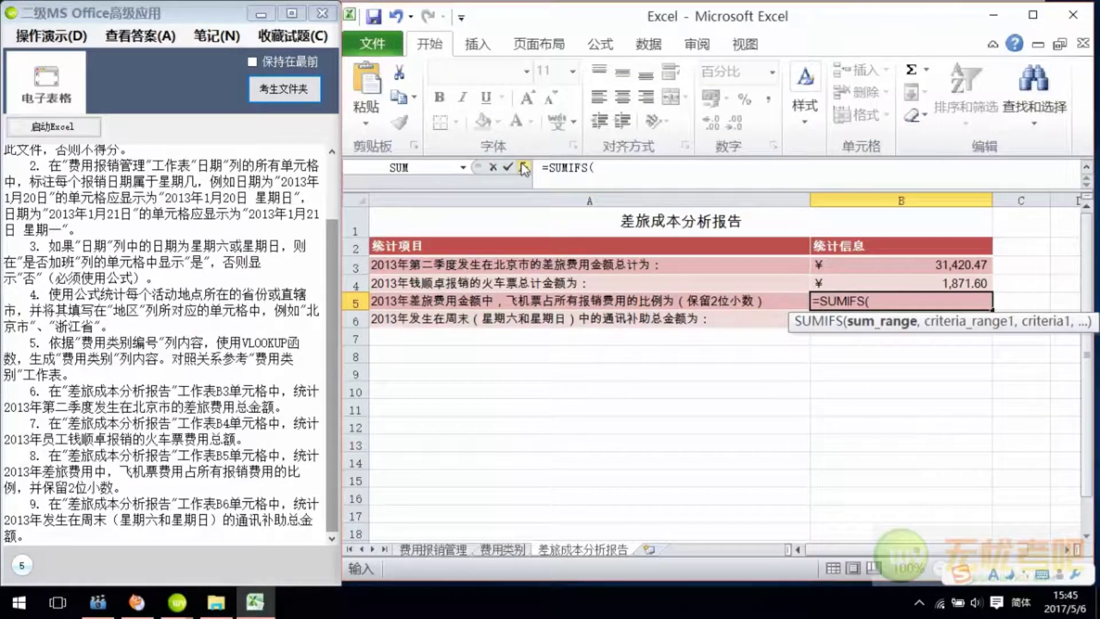
{"action": "left_click", "coordinate": [523, 167]}
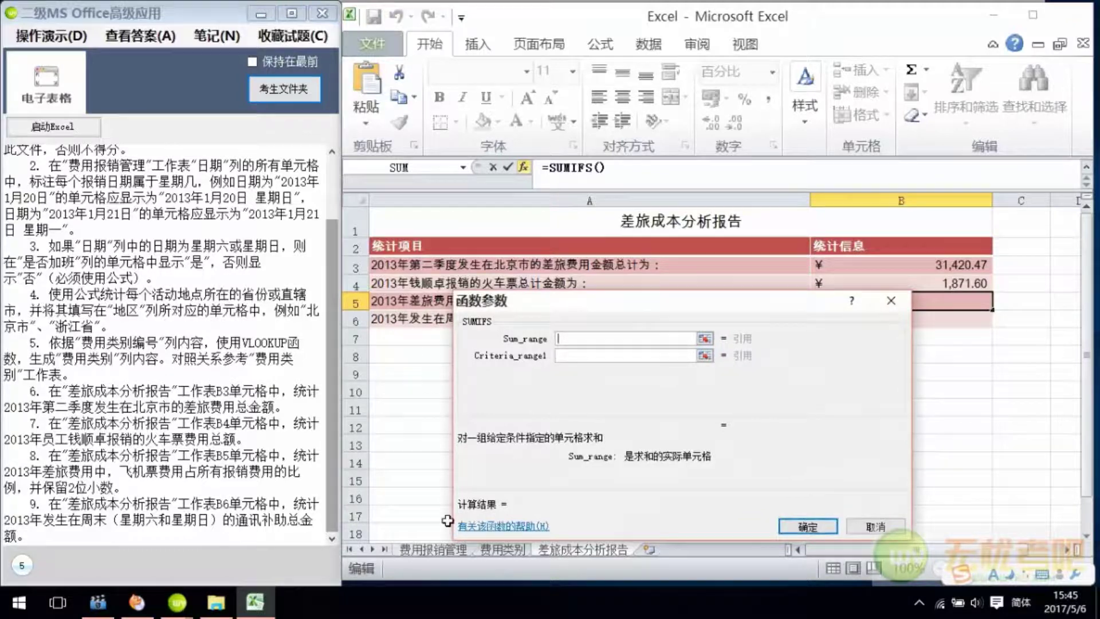
{"action": "left_click", "coordinate": [427, 551]}
{"action": "left_click", "coordinate": [1004, 556]}
{"action": "left_click_drag", "start_coordinate": [1004, 555], "coordinate": [1022, 554]}
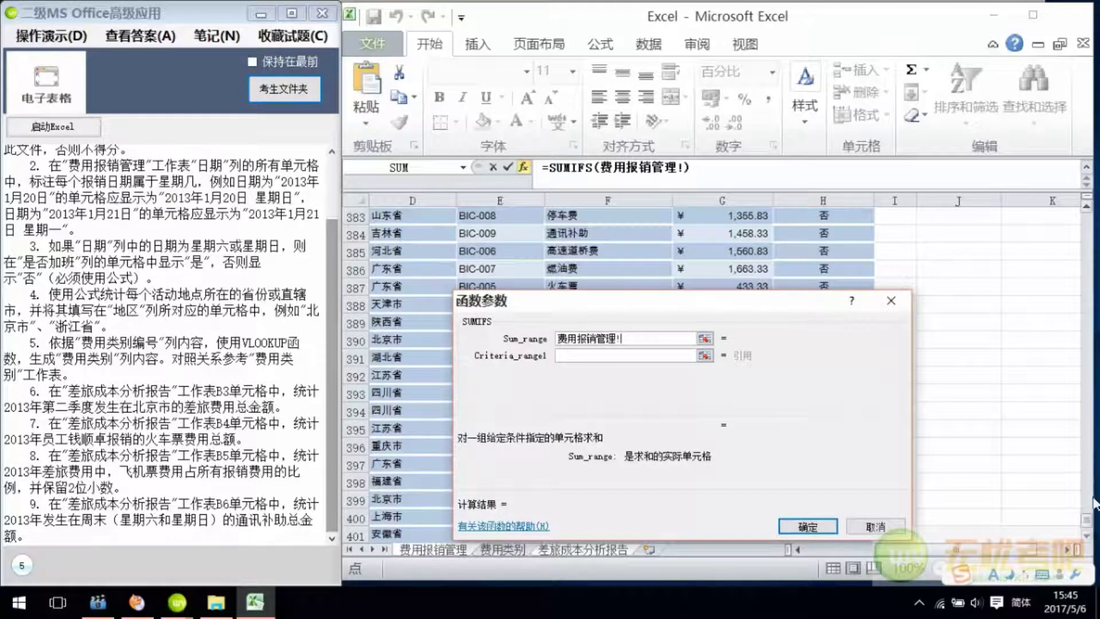
{"action": "left_click_drag", "start_coordinate": [1086, 518], "coordinate": [1085, 218]}
{"action": "left_click", "coordinate": [751, 280]}
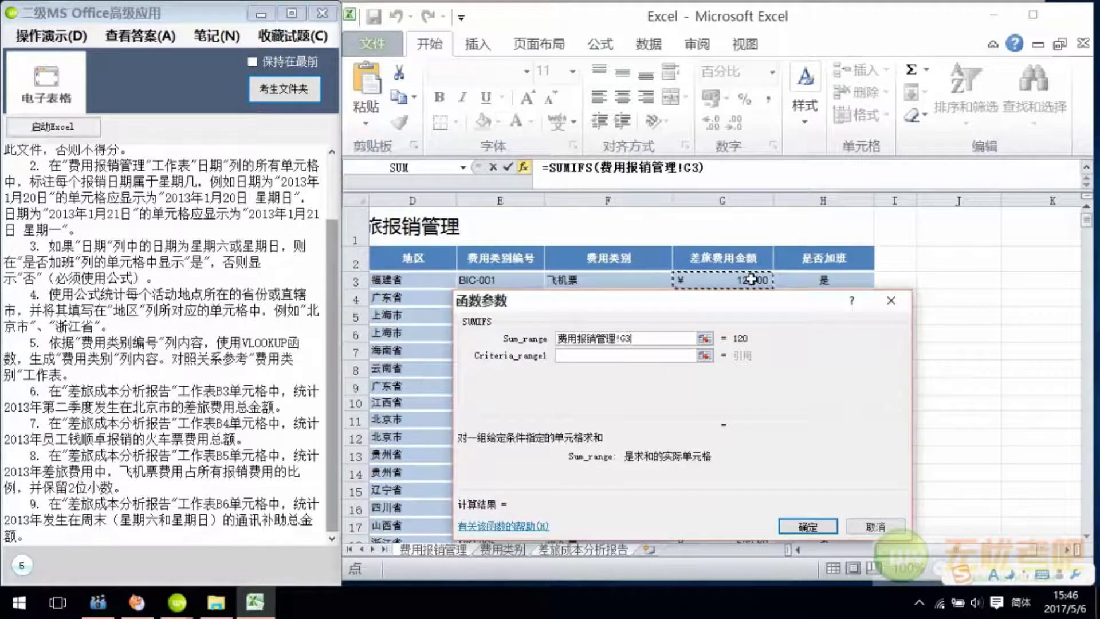
{"action": "key", "text": "ctrl+shift+Down"}
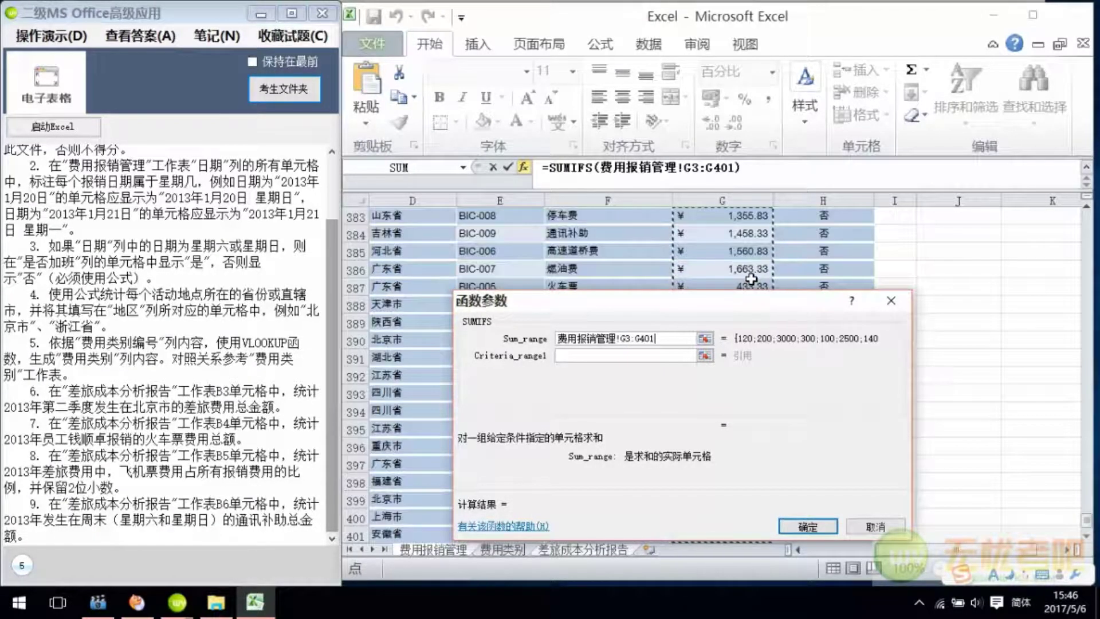
{"action": "left_click", "coordinate": [685, 355]}
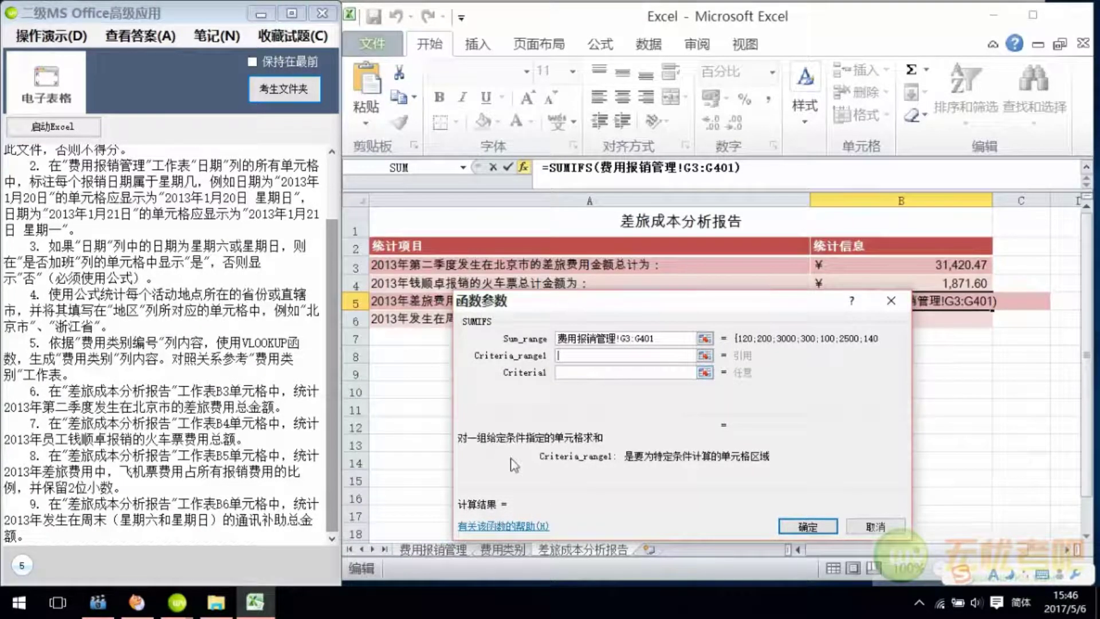
Add the condition category F3:F401 equal to 飞机票 (F3) and confirm the formula
{"action": "left_click", "coordinate": [434, 549]}
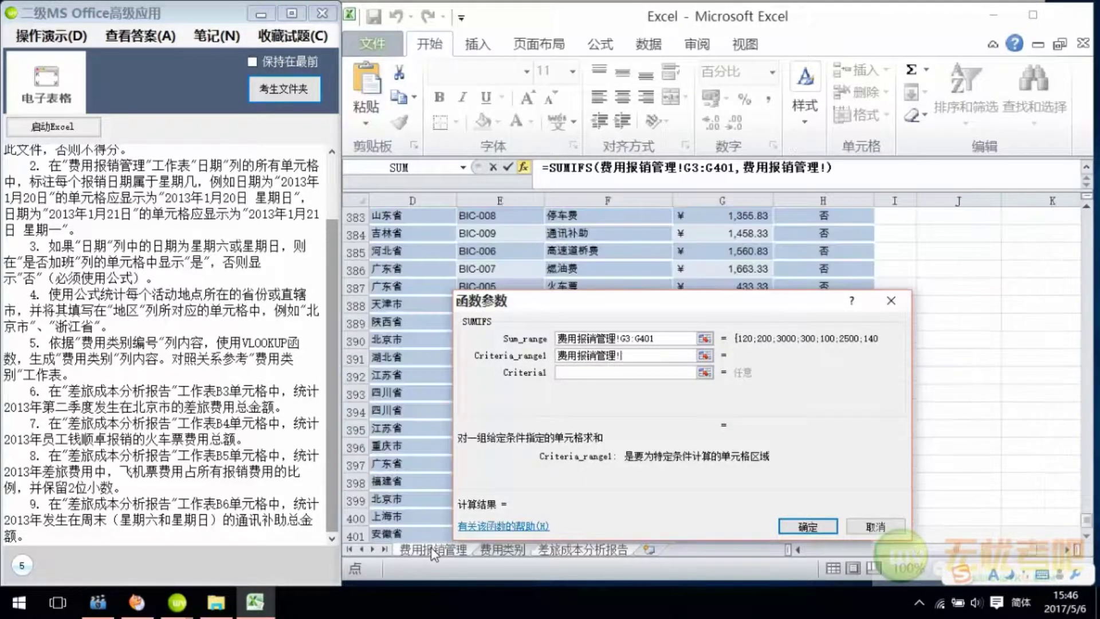
{"action": "mouse_move", "coordinate": [1086, 519]}
{"action": "left_mouse_down"}
{"action": "mouse_move", "coordinate": [1093, 468]}
{"action": "mouse_move", "coordinate": [1067, 134]}
{"action": "left_mouse_up"}
{"action": "left_click", "coordinate": [628, 280]}
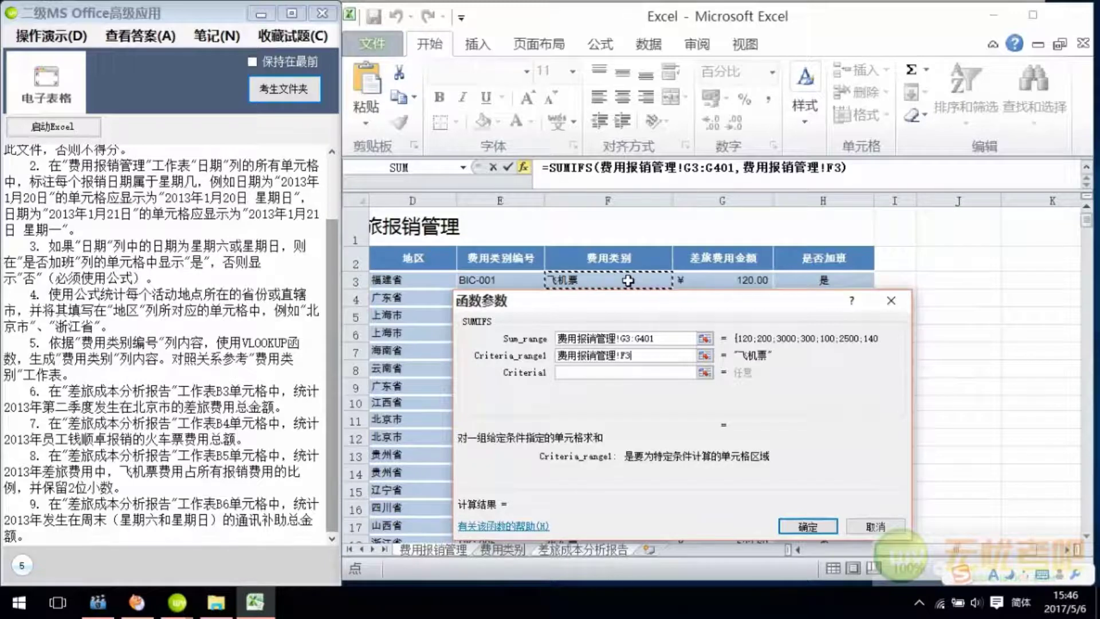
{"action": "key", "text": "ctrl+shift+Down"}
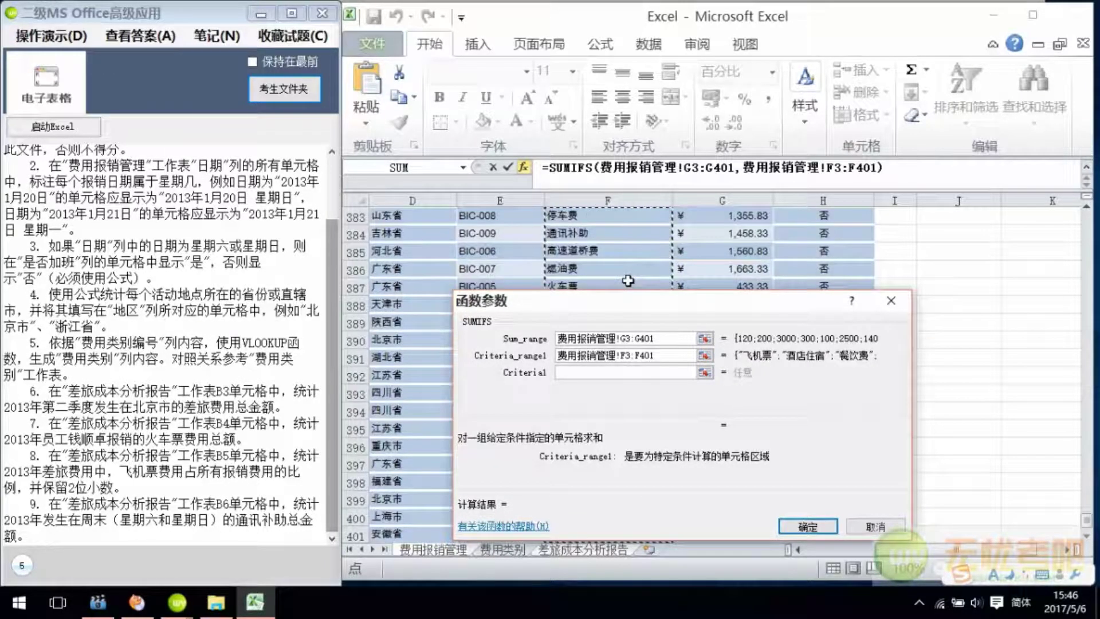
{"action": "left_click", "coordinate": [617, 372]}
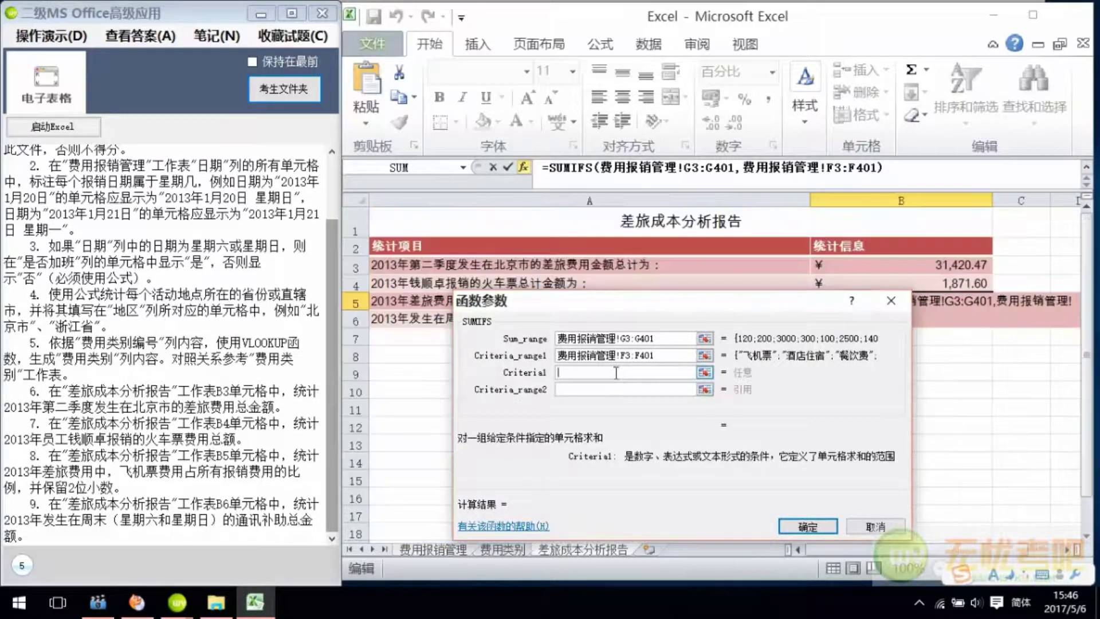
{"action": "left_click", "coordinate": [450, 551]}
{"action": "left_click_drag", "start_coordinate": [1084, 518], "coordinate": [1080, 95]}
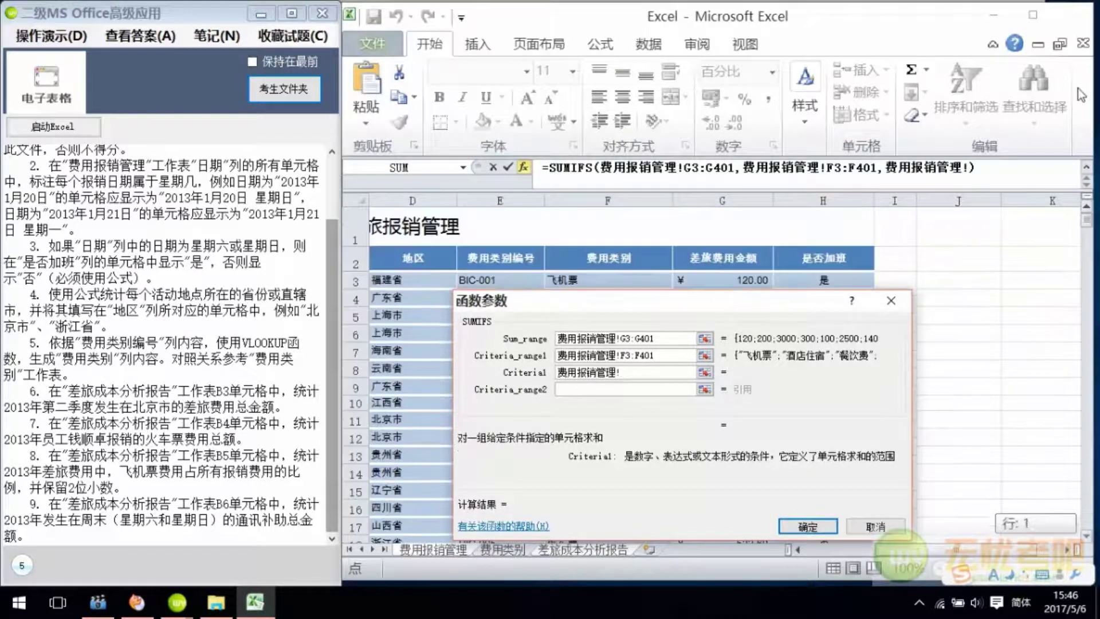
{"action": "left_click", "coordinate": [598, 279]}
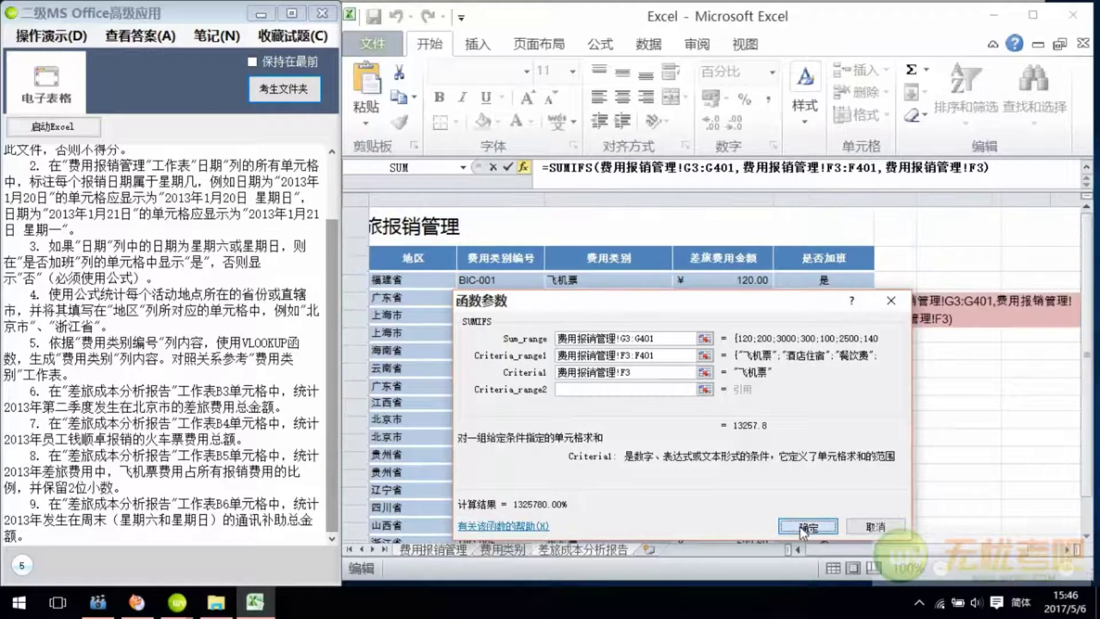
{"action": "left_click", "coordinate": [806, 526]}
{"action": "left_click", "coordinate": [980, 173]}
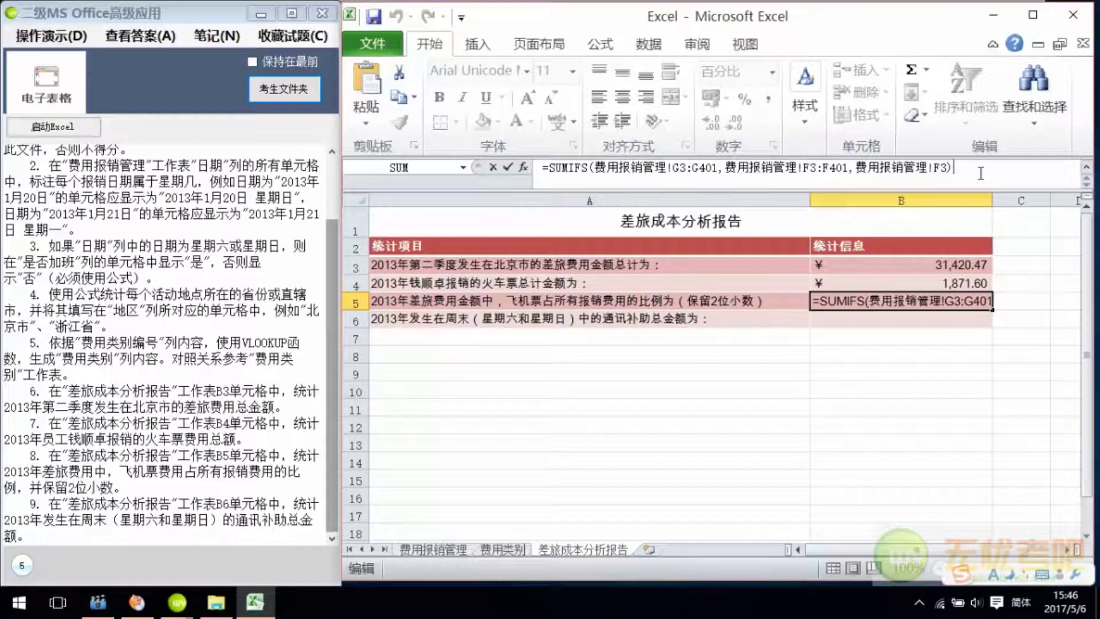
Divide the airfare total by SUM(费用报销管理!G3:G401) so B5 shows 4.60%
{"action": "type", "text": "/SUM"}
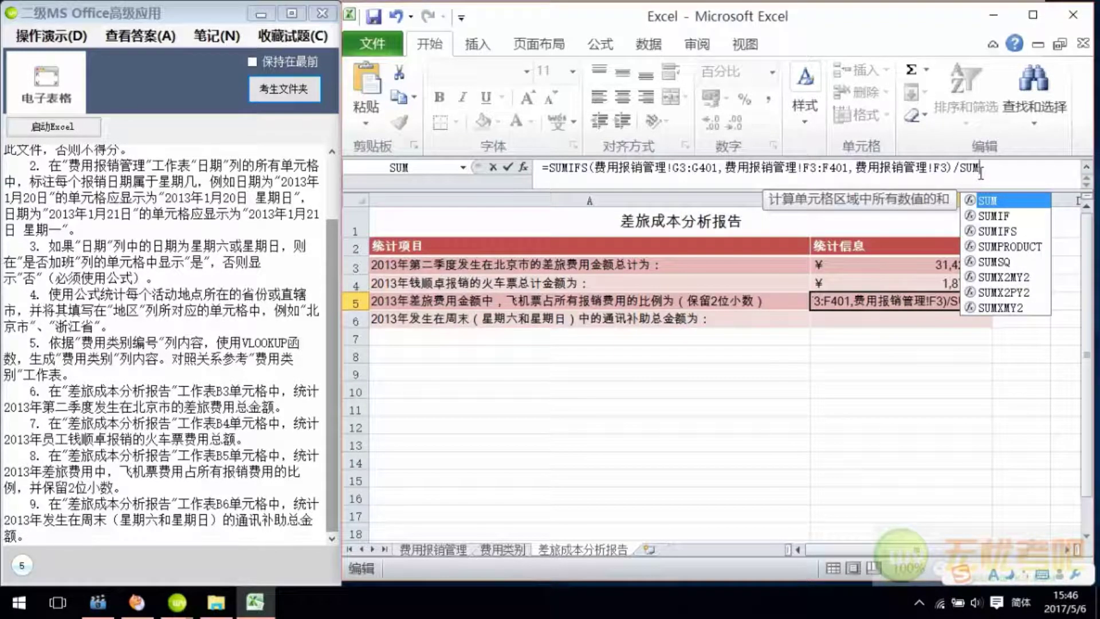
{"action": "type", "text": "("}
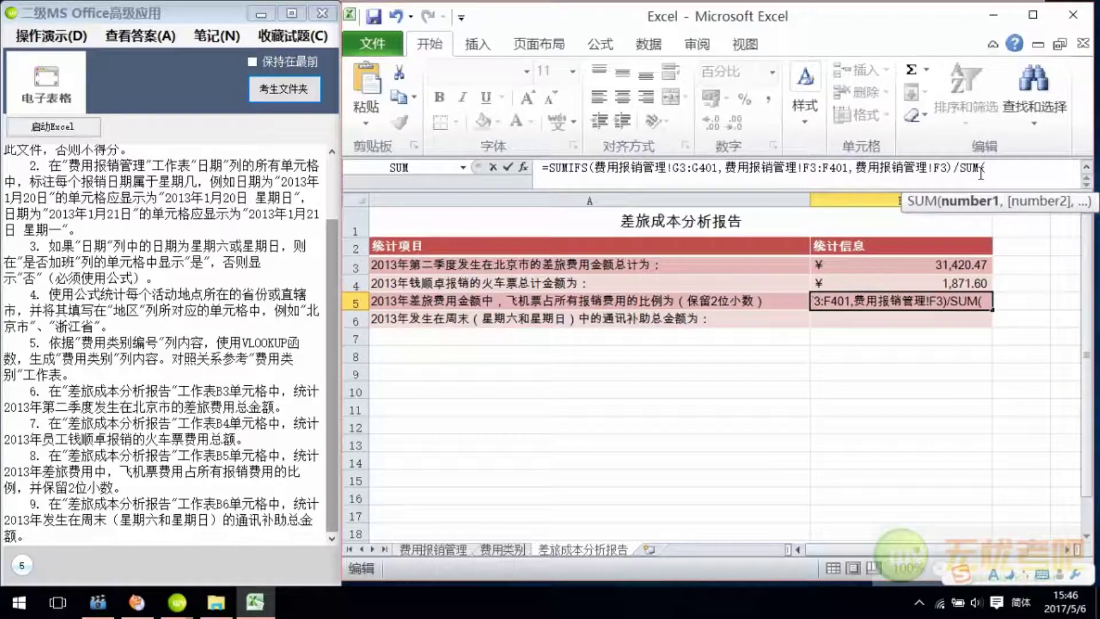
{"action": "left_click", "coordinate": [434, 550]}
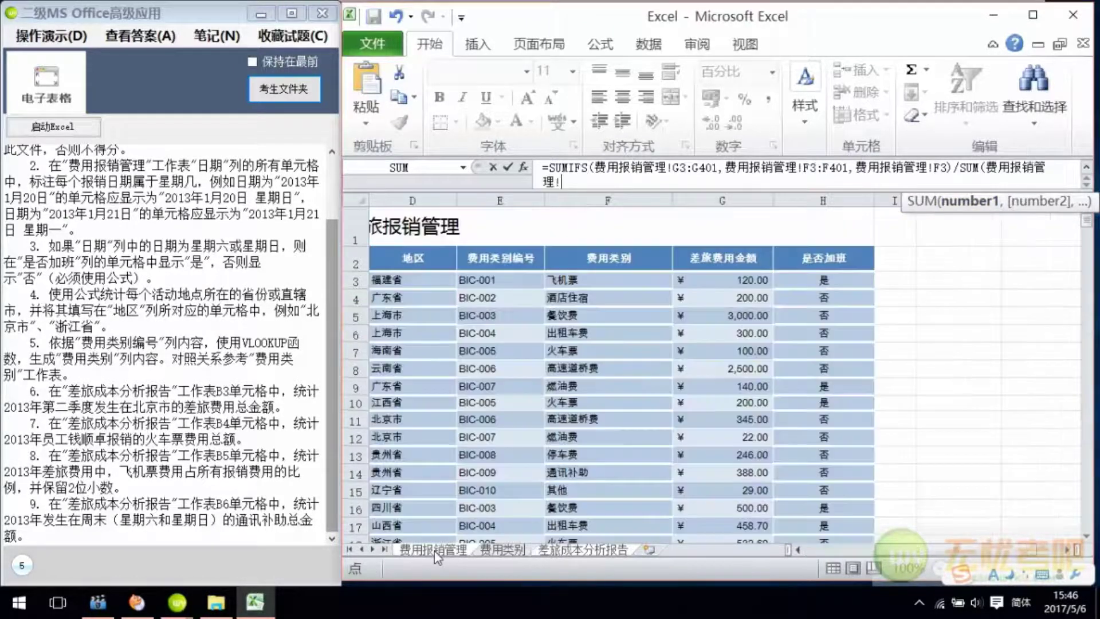
{"action": "left_click", "coordinate": [752, 276]}
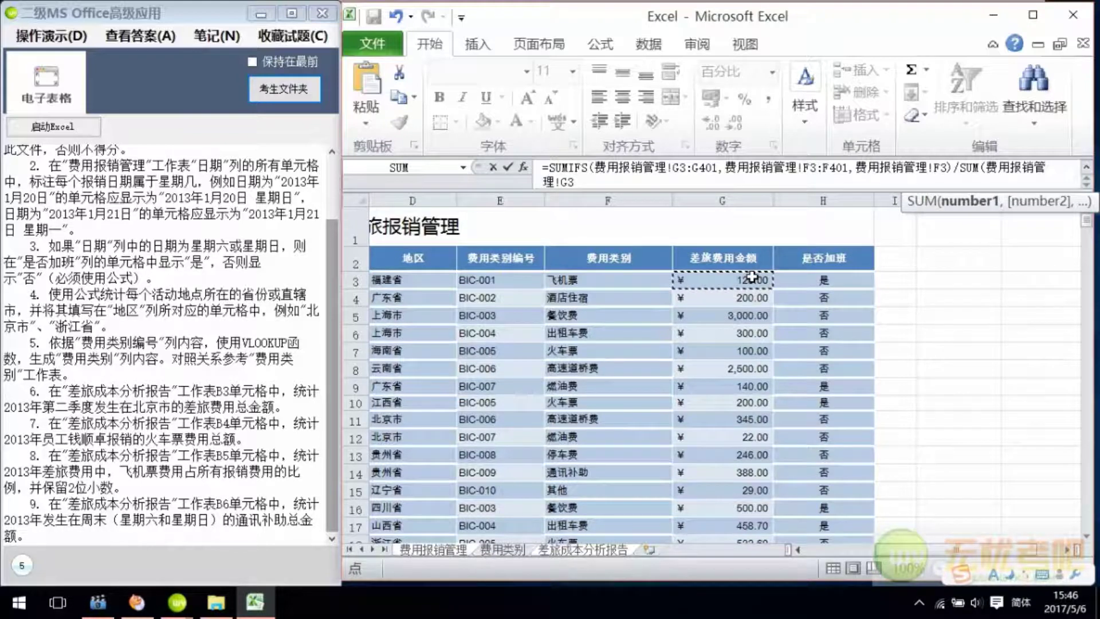
{"action": "key", "text": "ctrl+shift+Down"}
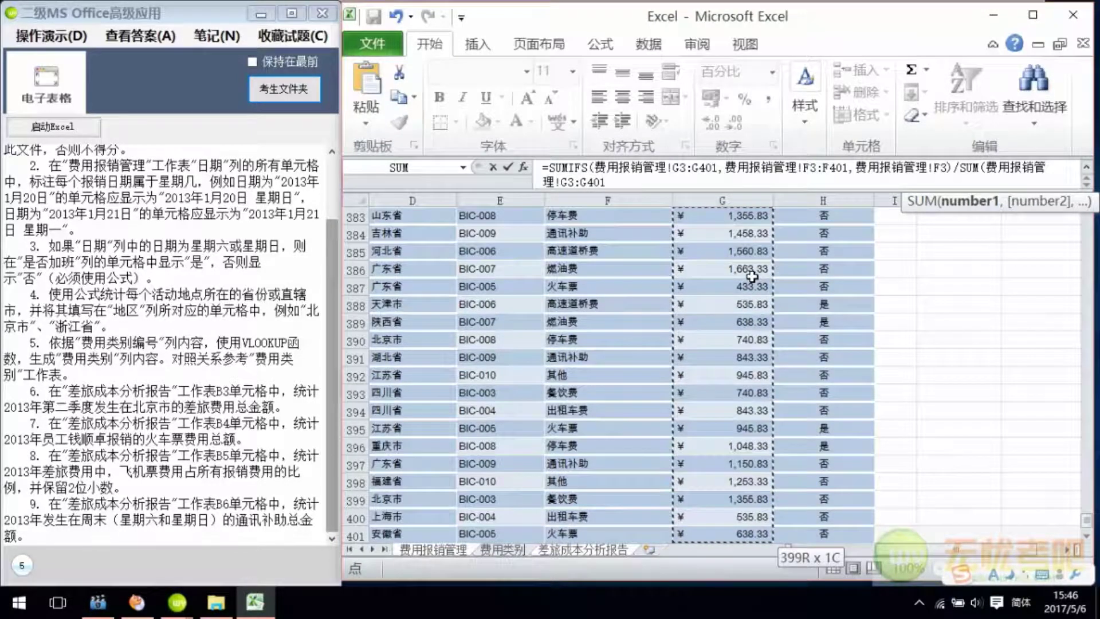
{"action": "type", "text": ")"}
{"action": "key", "text": "Escape"}
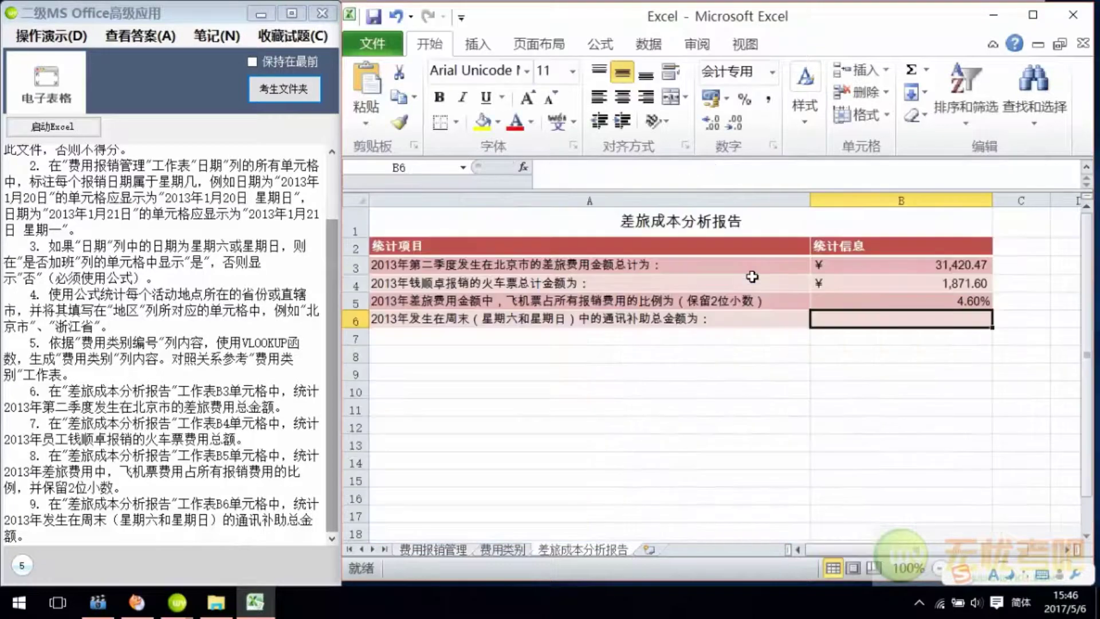
Check the B5 ratio formula, then begin a =SUM formula in B6
{"action": "left_click", "coordinate": [849, 303]}
{"action": "left_click", "coordinate": [855, 317]}
{"action": "type", "text": "="}
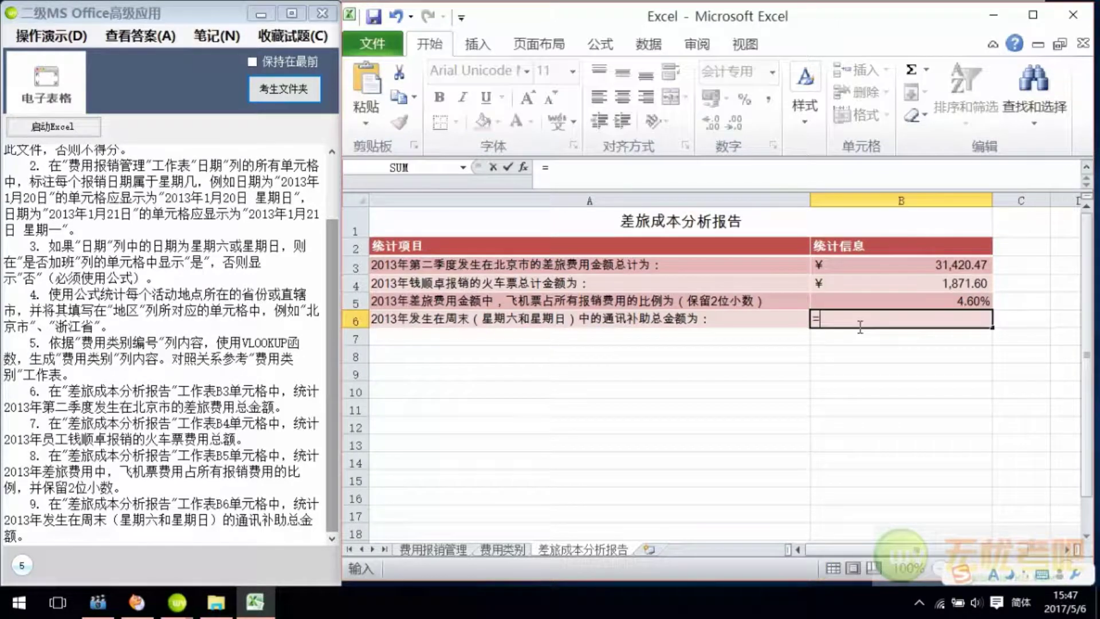
{"action": "type", "text": "SUM"}
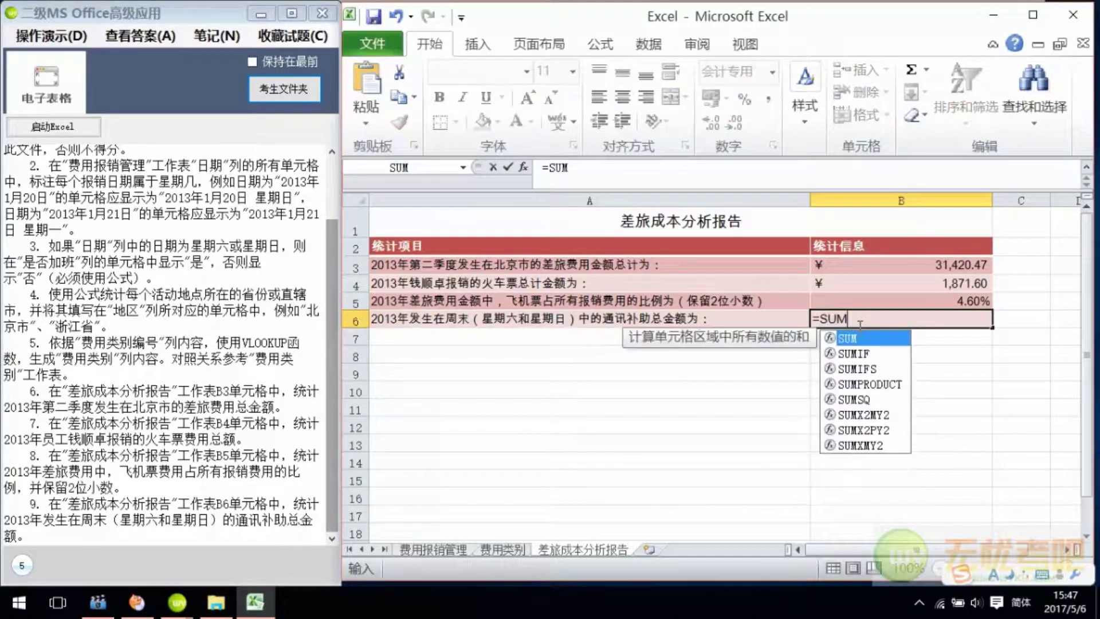
Insert SUMIFS into B6 with sum range 费用报销管理!G3:G401
{"action": "double_click", "coordinate": [865, 368]}
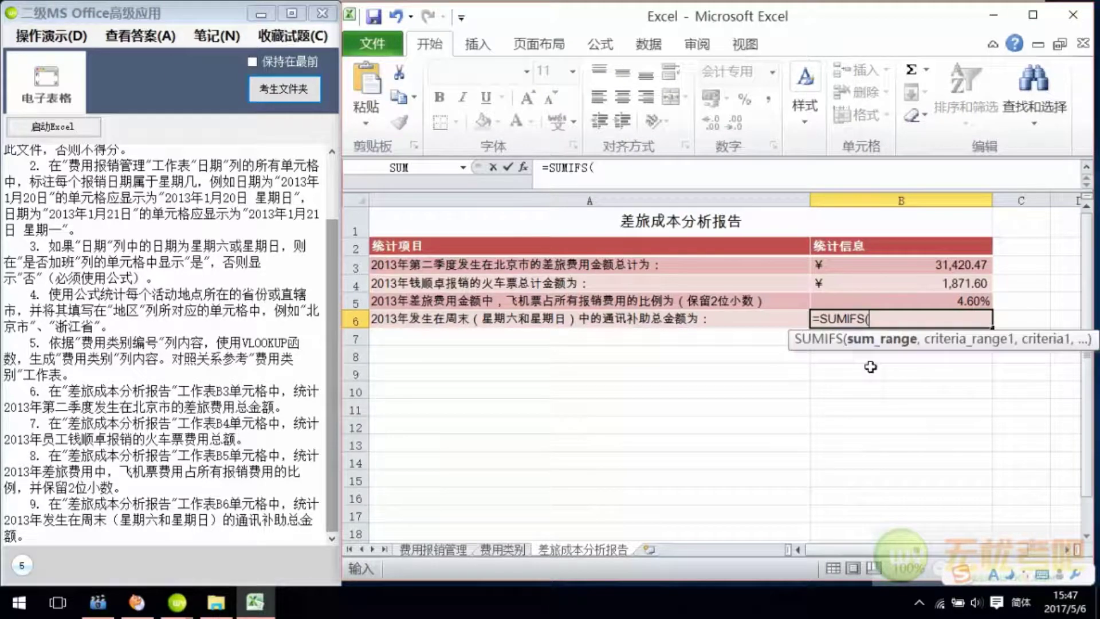
{"action": "left_click", "coordinate": [523, 168]}
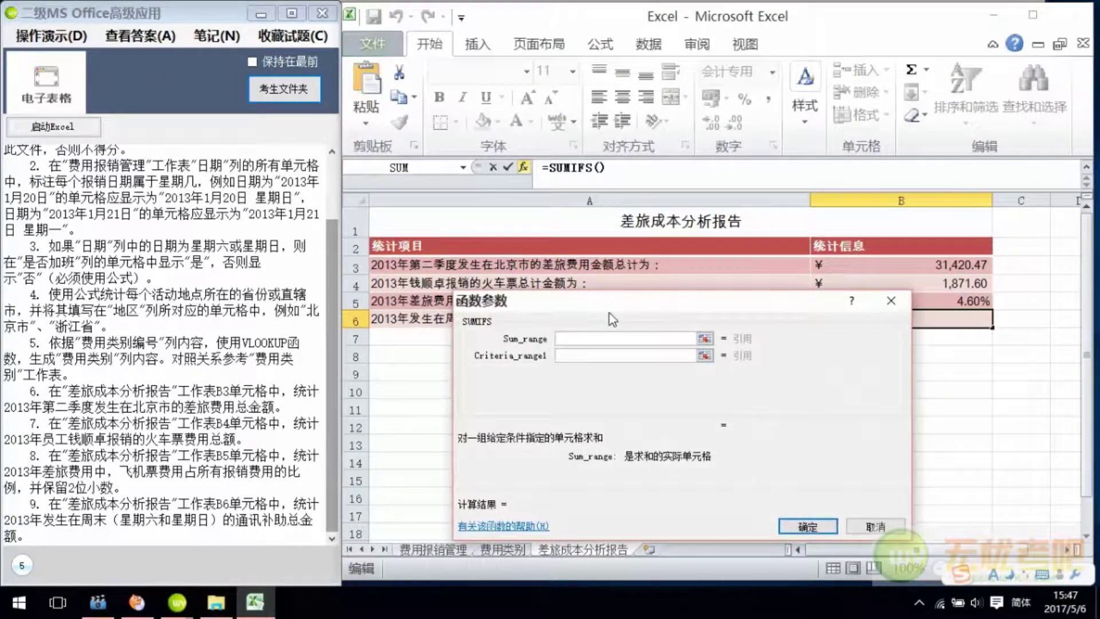
{"action": "left_click", "coordinate": [441, 549]}
{"action": "left_click_drag", "start_coordinate": [1085, 518], "coordinate": [1052, 195]}
{"action": "left_click", "coordinate": [743, 278]}
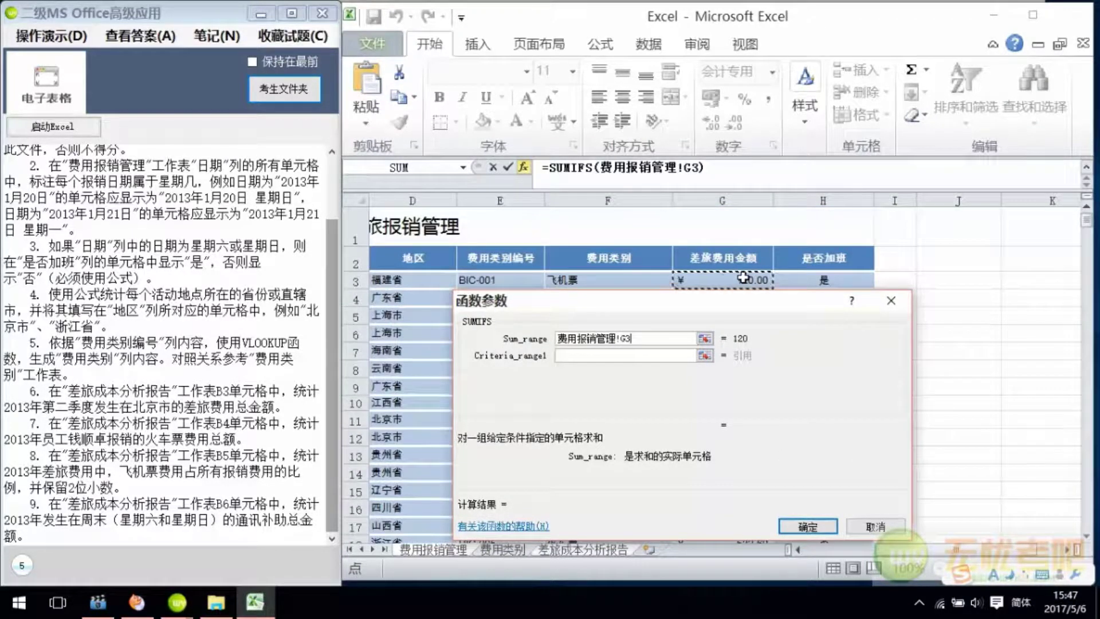
{"action": "key", "text": "ctrl+shift+Down"}
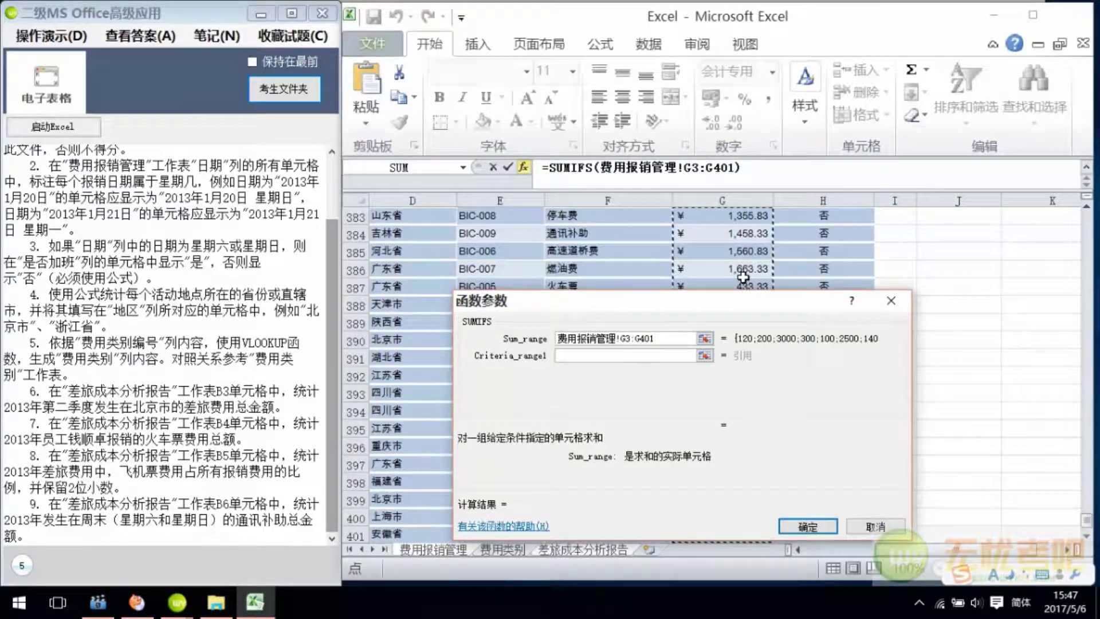
{"action": "left_click", "coordinate": [622, 355]}
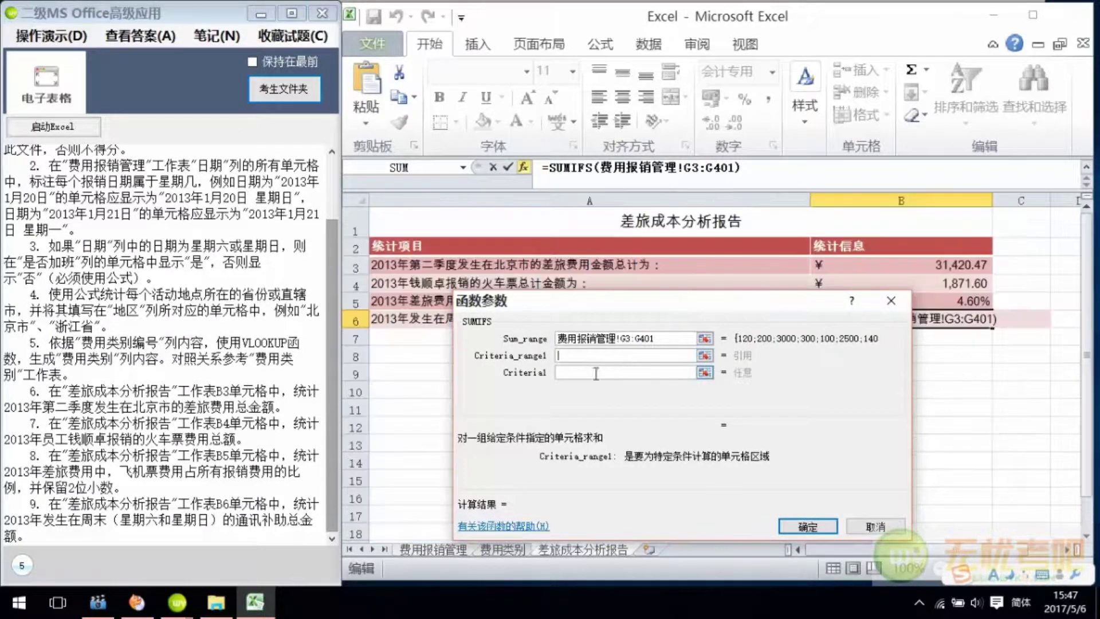
Add the first condition: overtime column H3:H401 equal to 是 (H388)
{"action": "left_click", "coordinate": [438, 551]}
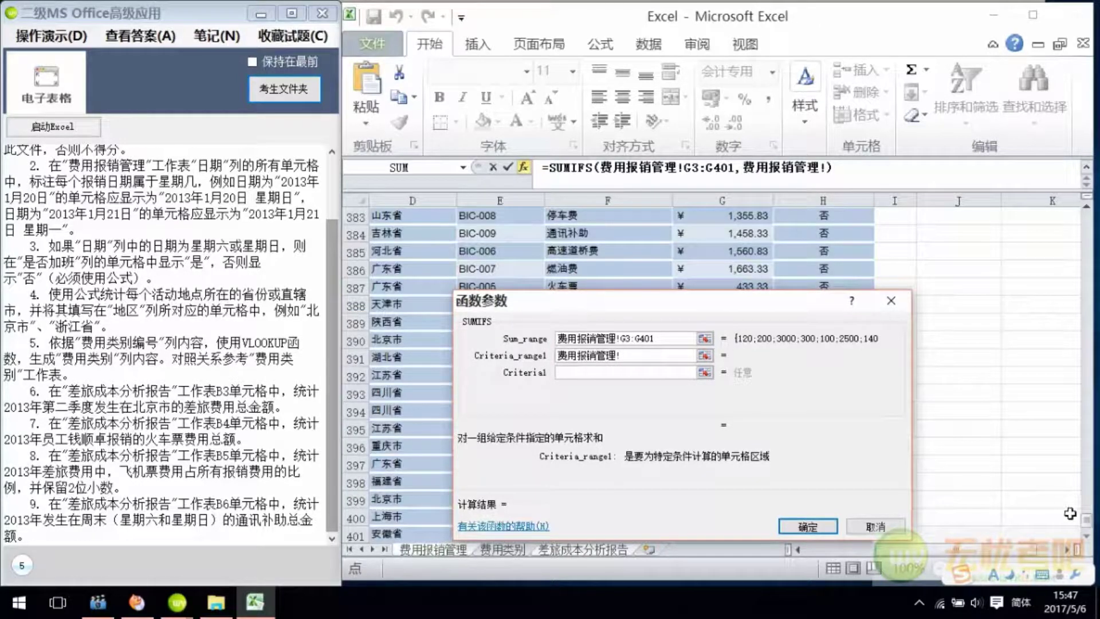
{"action": "left_click_drag", "start_coordinate": [1087, 523], "coordinate": [1086, 217]}
{"action": "left_click", "coordinate": [855, 277]}
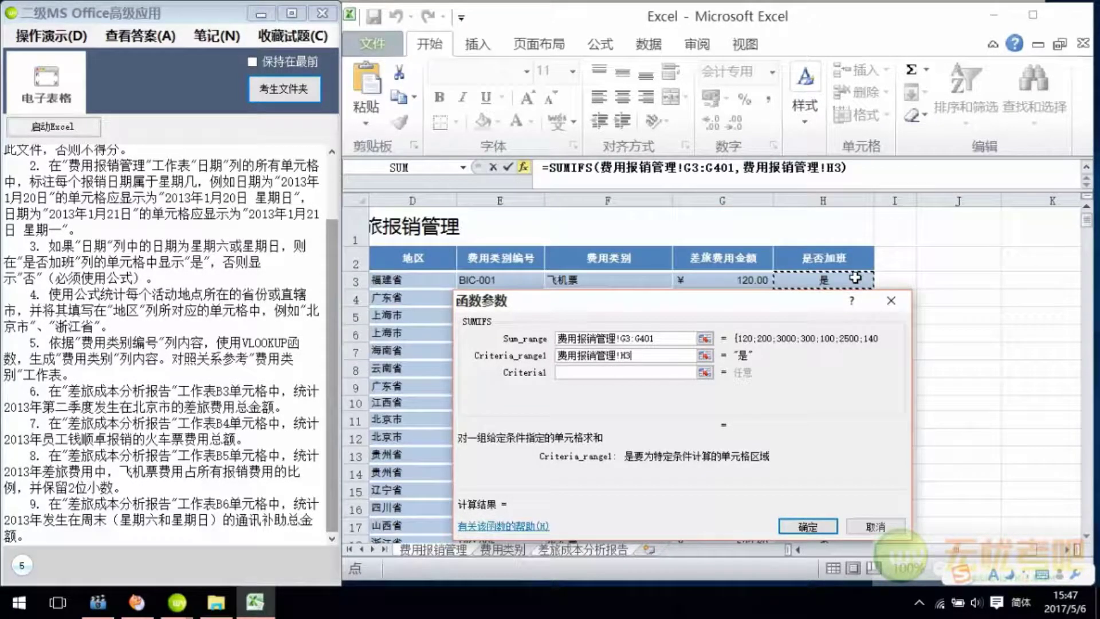
{"action": "key", "text": "ctrl+shift+Down"}
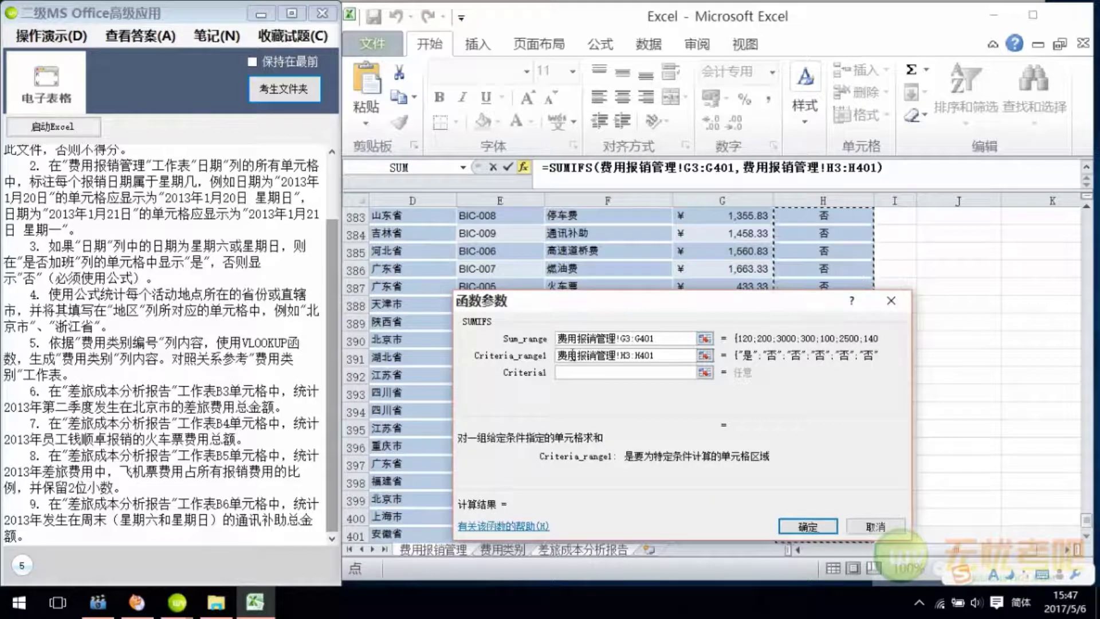
{"action": "left_click", "coordinate": [572, 371]}
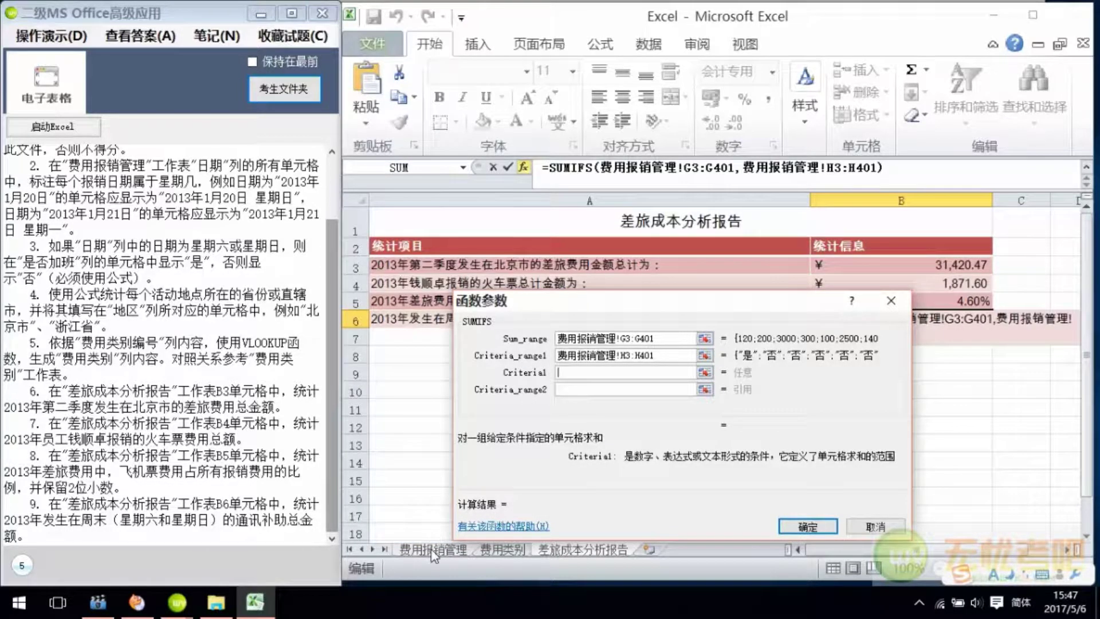
{"action": "left_click", "coordinate": [433, 550]}
{"action": "scroll", "coordinate": [848, 272], "scroll_direction": "down", "scroll_amount": 1}
{"action": "left_click", "coordinate": [838, 252]}
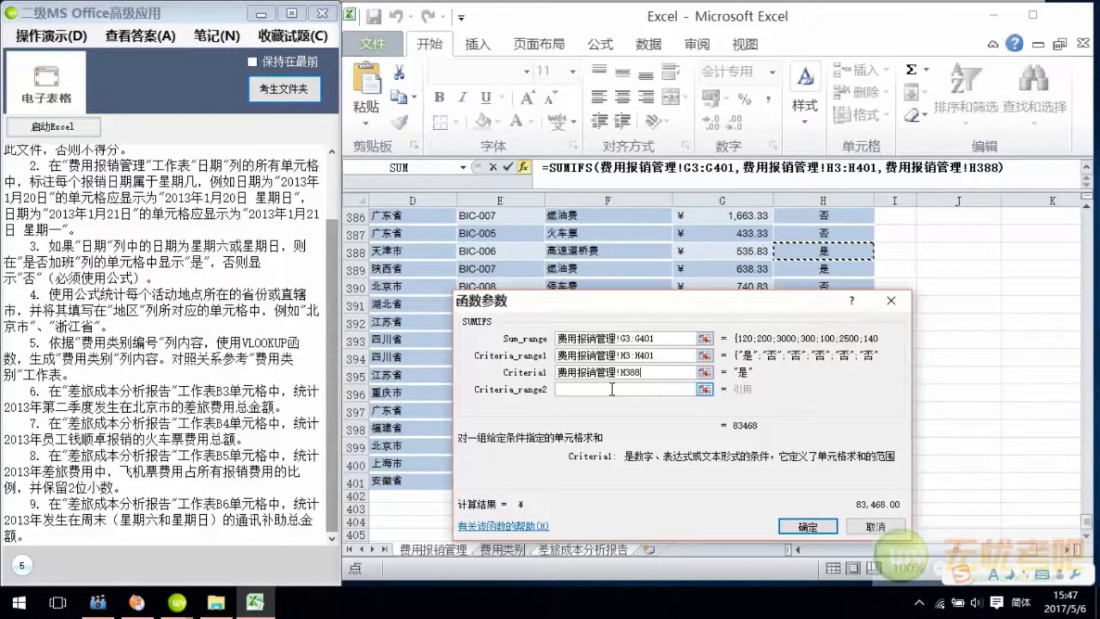
Add category F3:F401 equal to 通讯补助 (F384) and confirm, giving ¥3,740.70
{"action": "left_click", "coordinate": [614, 389]}
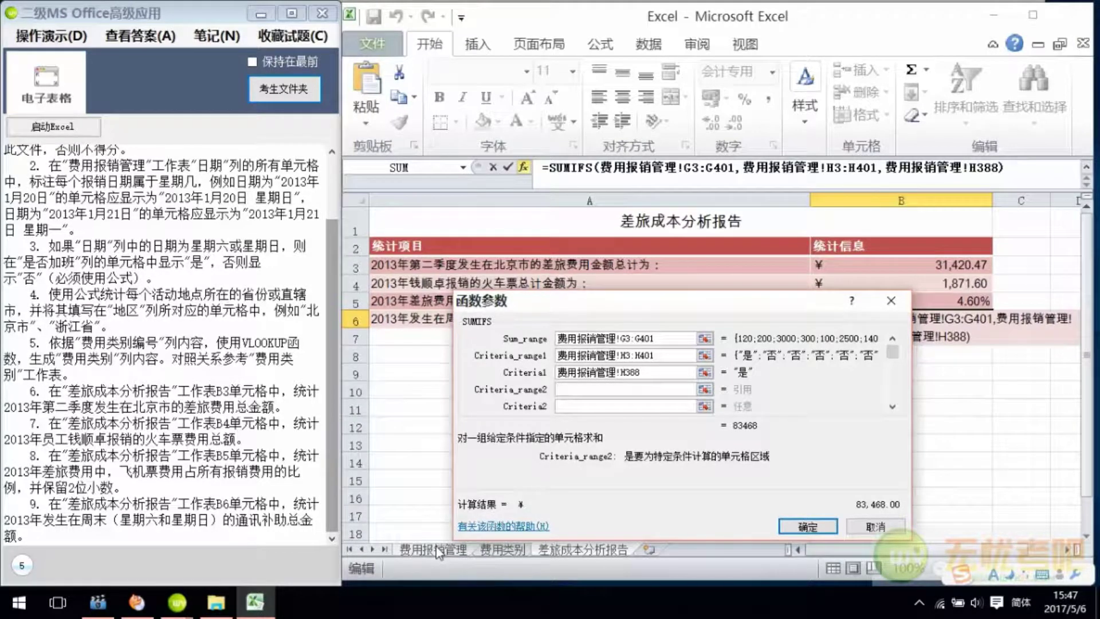
{"action": "left_click", "coordinate": [438, 551]}
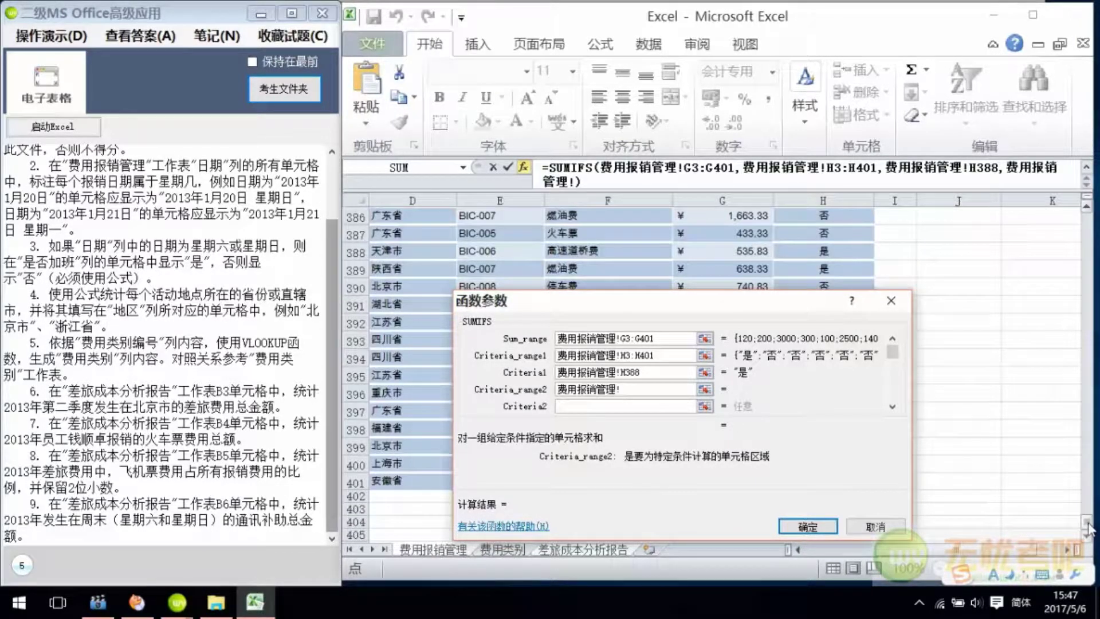
{"action": "left_click_drag", "start_coordinate": [1087, 530], "coordinate": [1086, 215]}
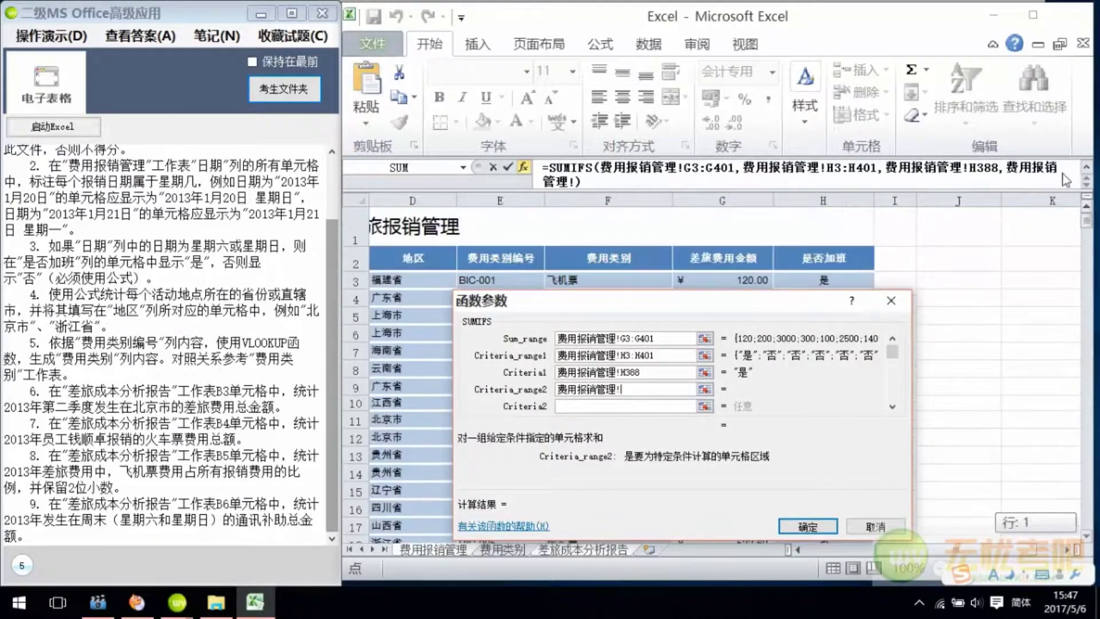
{"action": "left_click", "coordinate": [647, 281]}
{"action": "key", "text": "ctrl+shift+Down"}
{"action": "key", "text": "Tab"}
{"action": "left_click", "coordinate": [429, 551]}
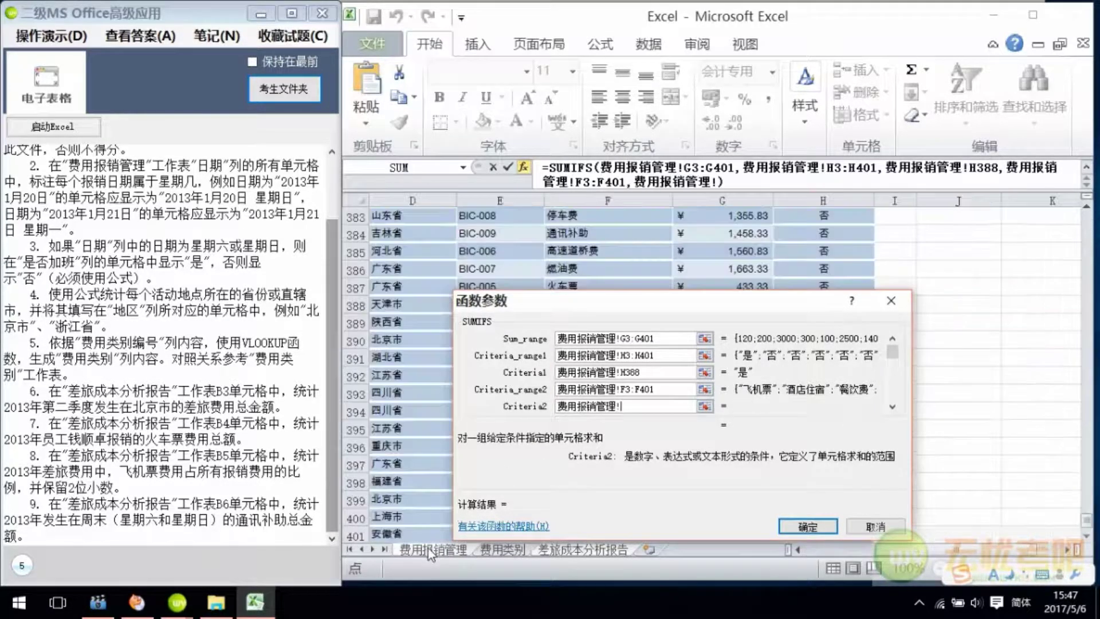
{"action": "left_click", "coordinate": [606, 234]}
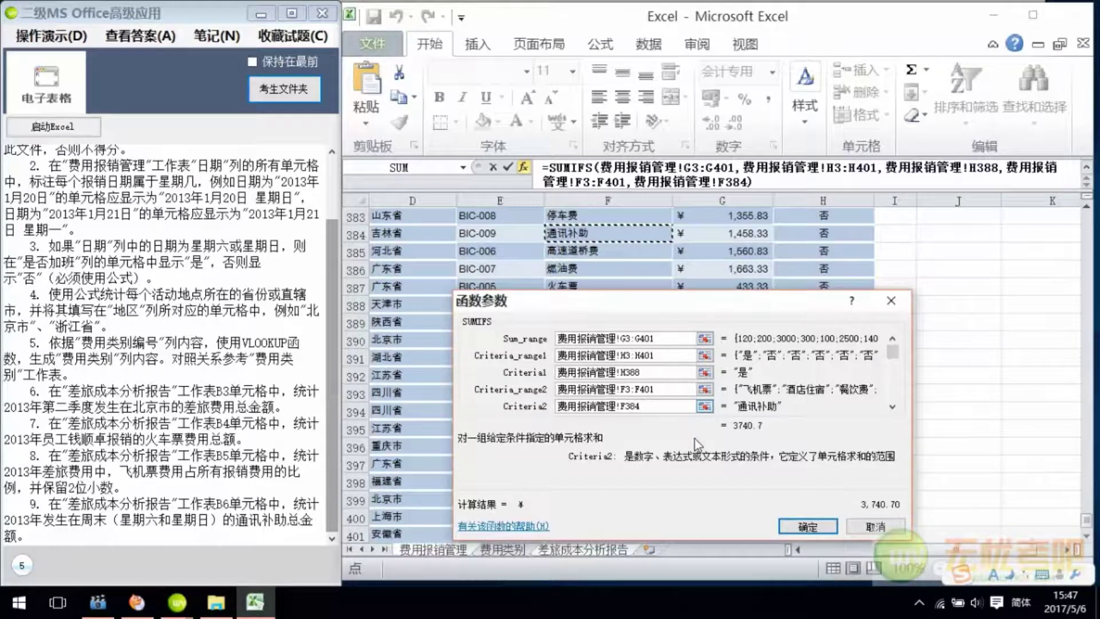
{"action": "left_click", "coordinate": [804, 526]}
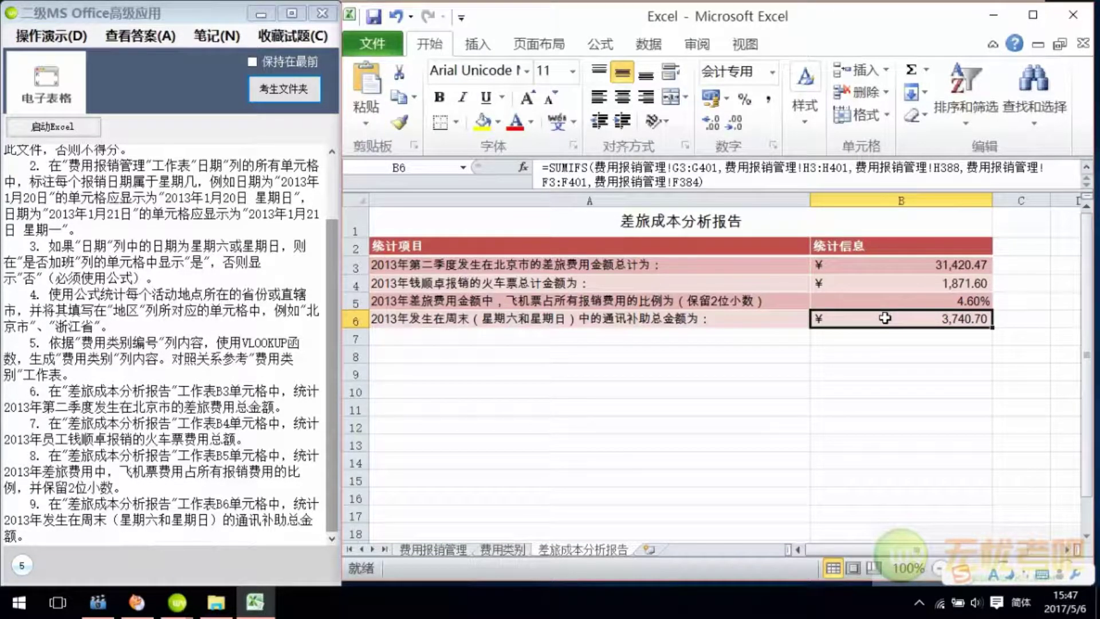
Save the workbook with all four report figures filled in
{"action": "left_click", "coordinate": [373, 23]}
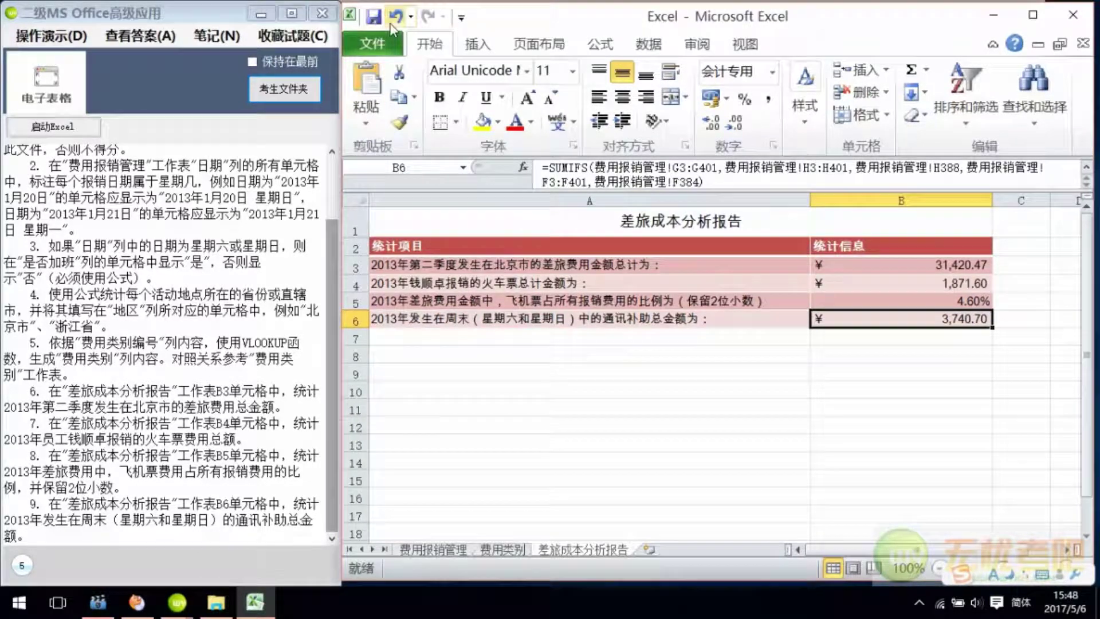